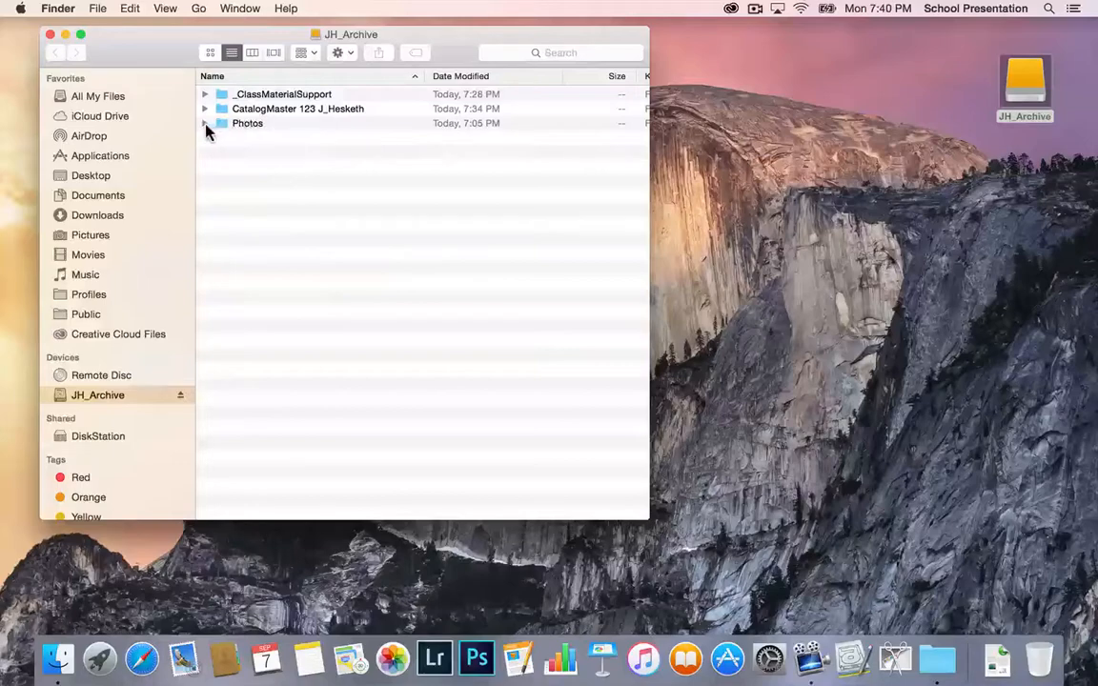
Examine the dated subfolders inside the Photos folder on the JH_Archive drive
click(205, 123)
click(220, 181)
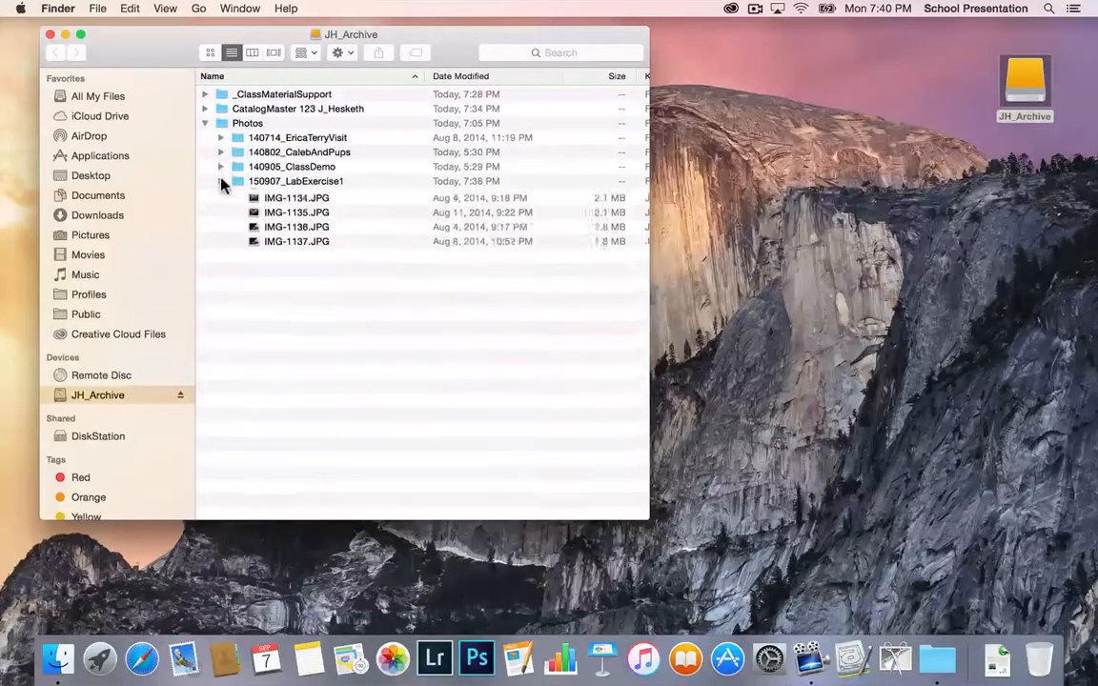
click(205, 123)
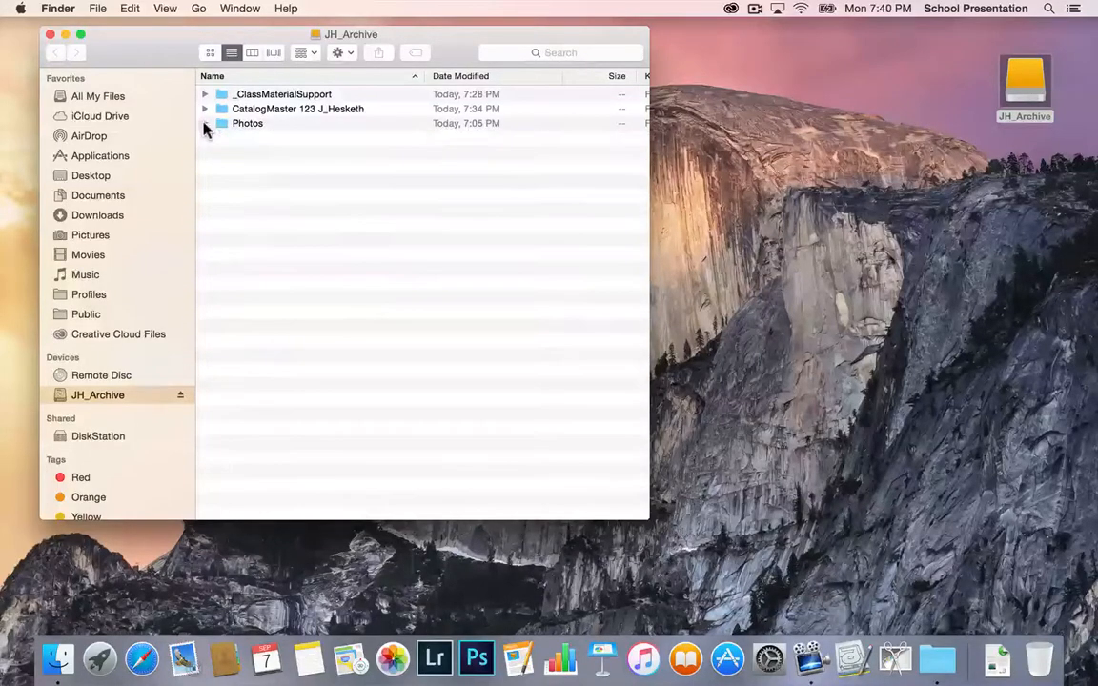
click(205, 123)
click(203, 124)
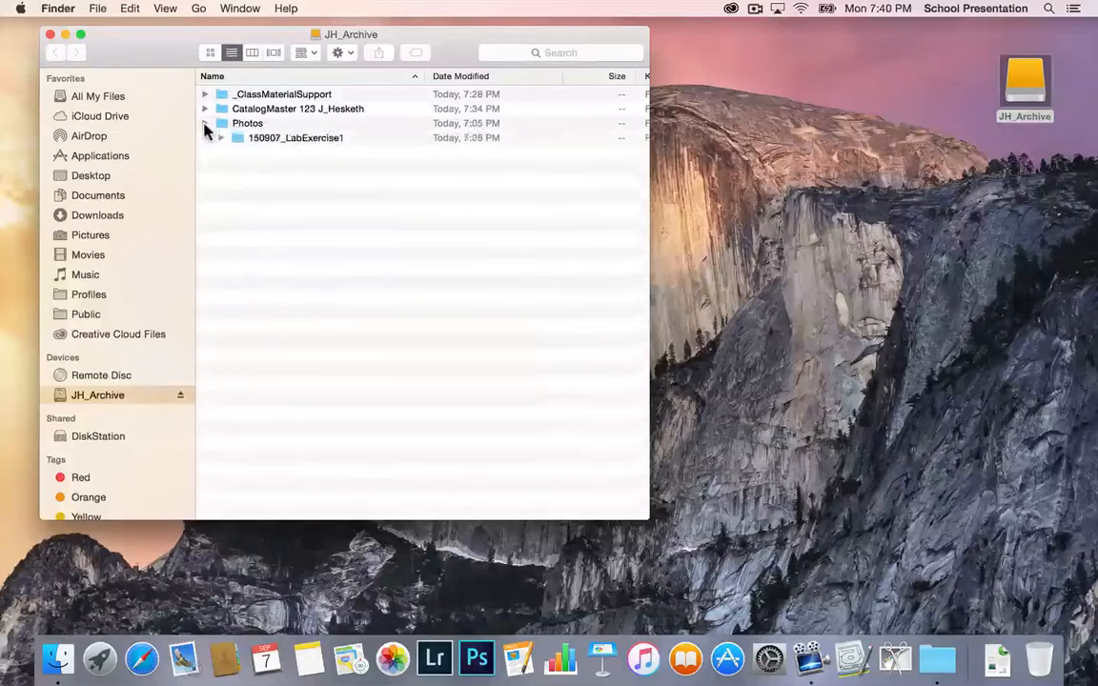
click(206, 124)
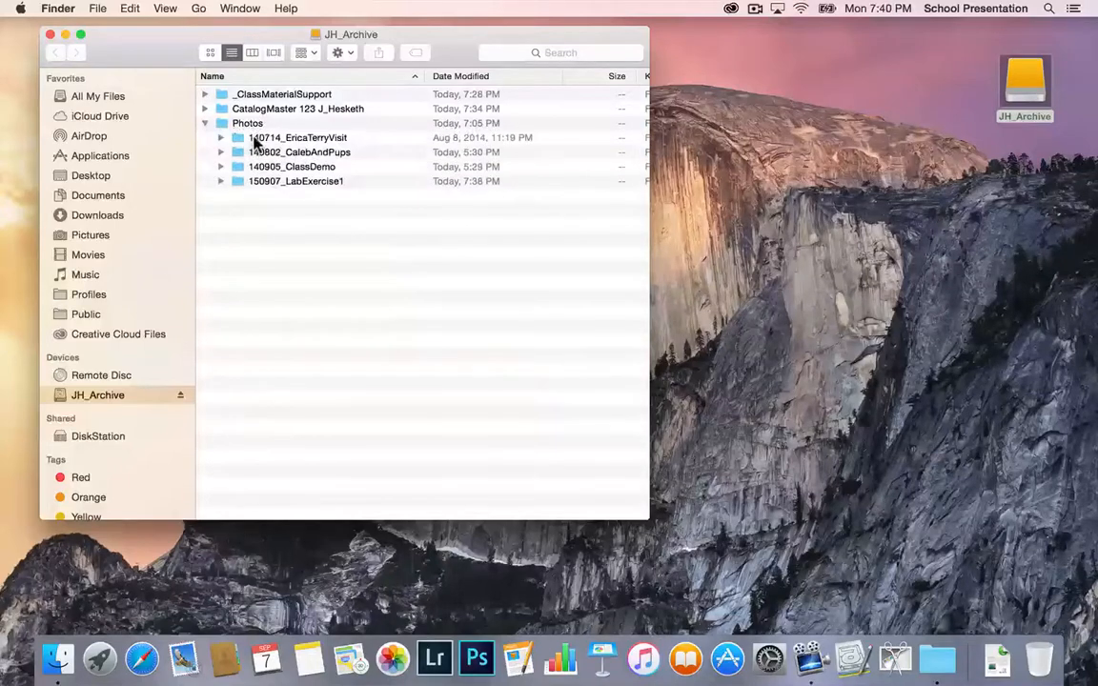
click(204, 124)
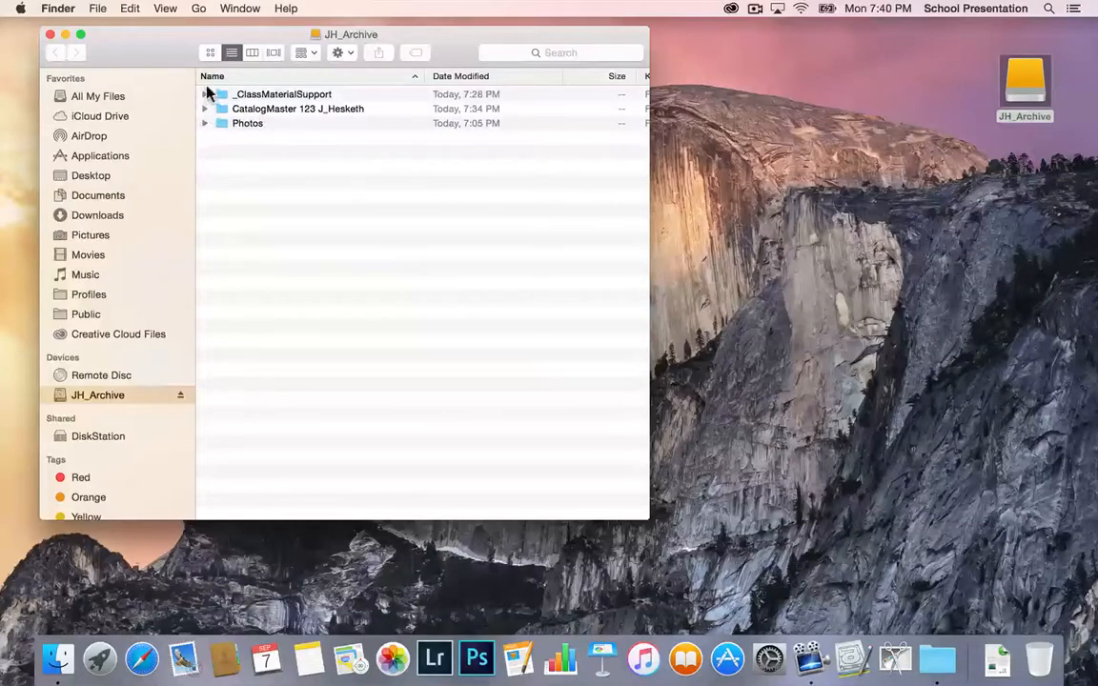
Look inside the _ClassMaterialSupport folder and the CatalogMaster 123 folder, leaving only the catalog folder expanded
click(204, 95)
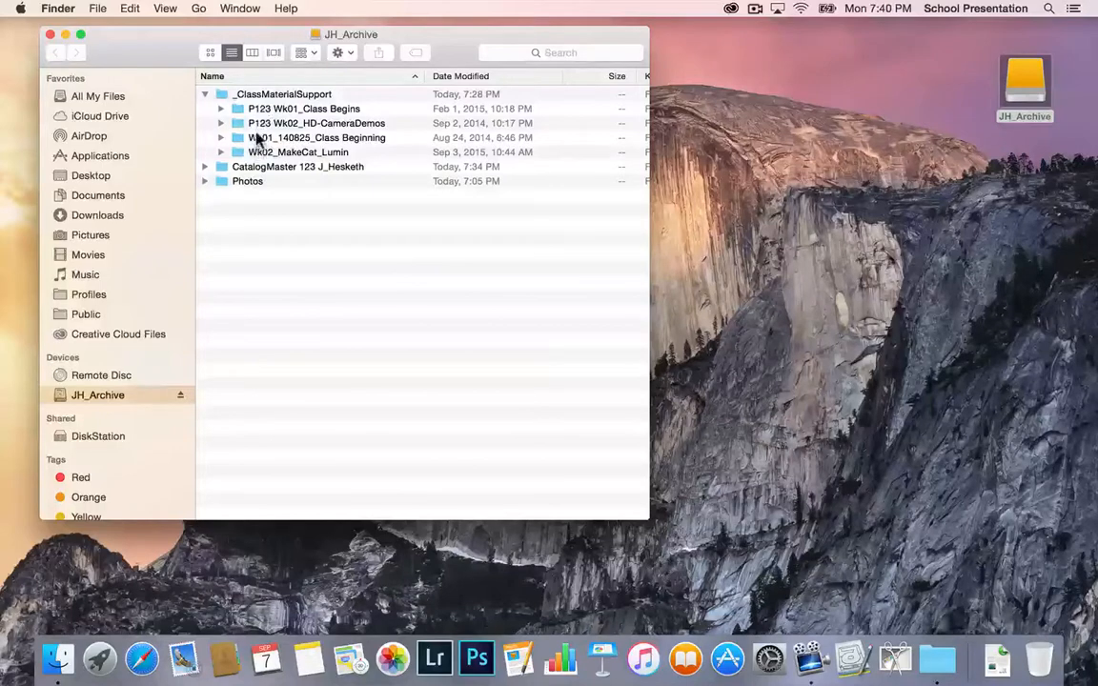
click(205, 95)
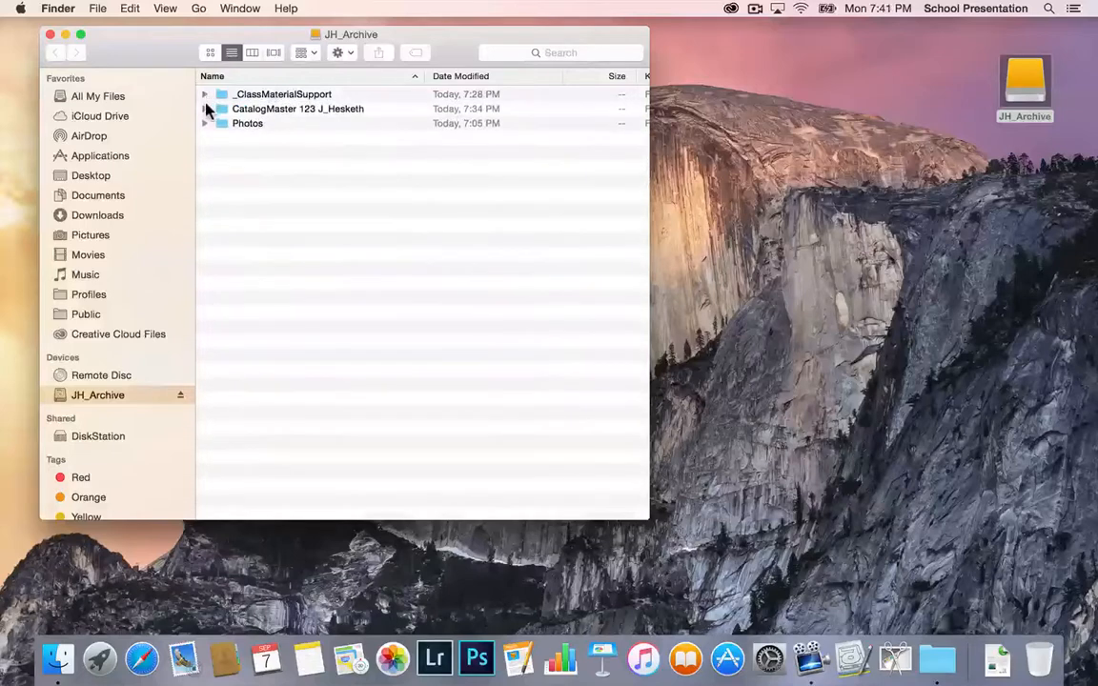
click(205, 110)
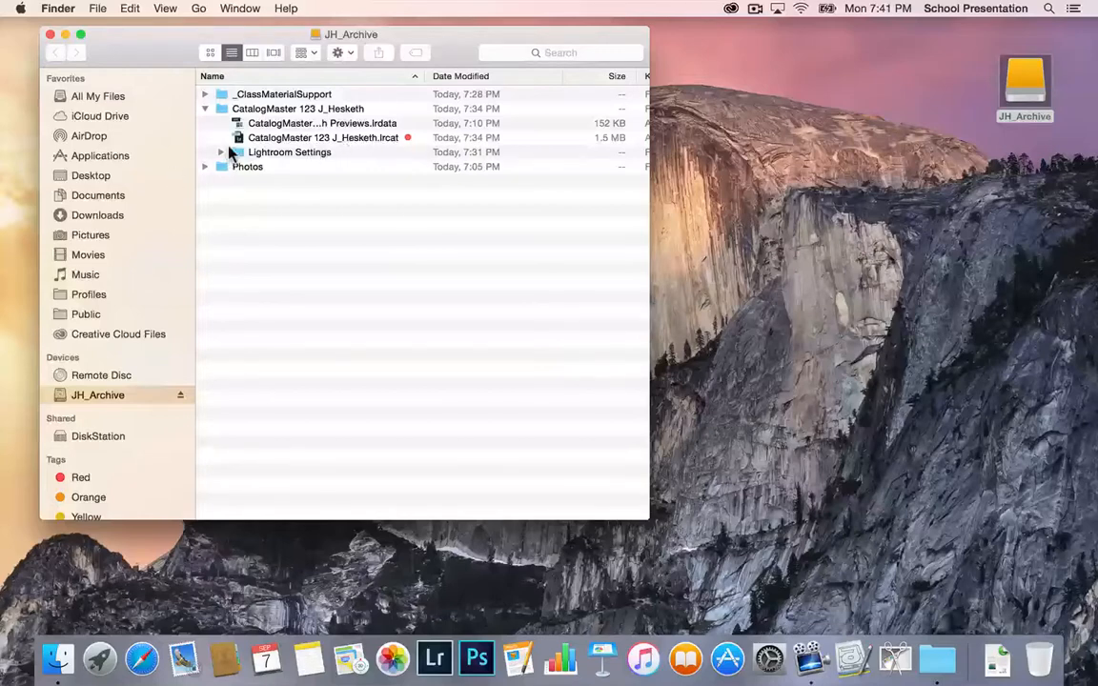
click(205, 109)
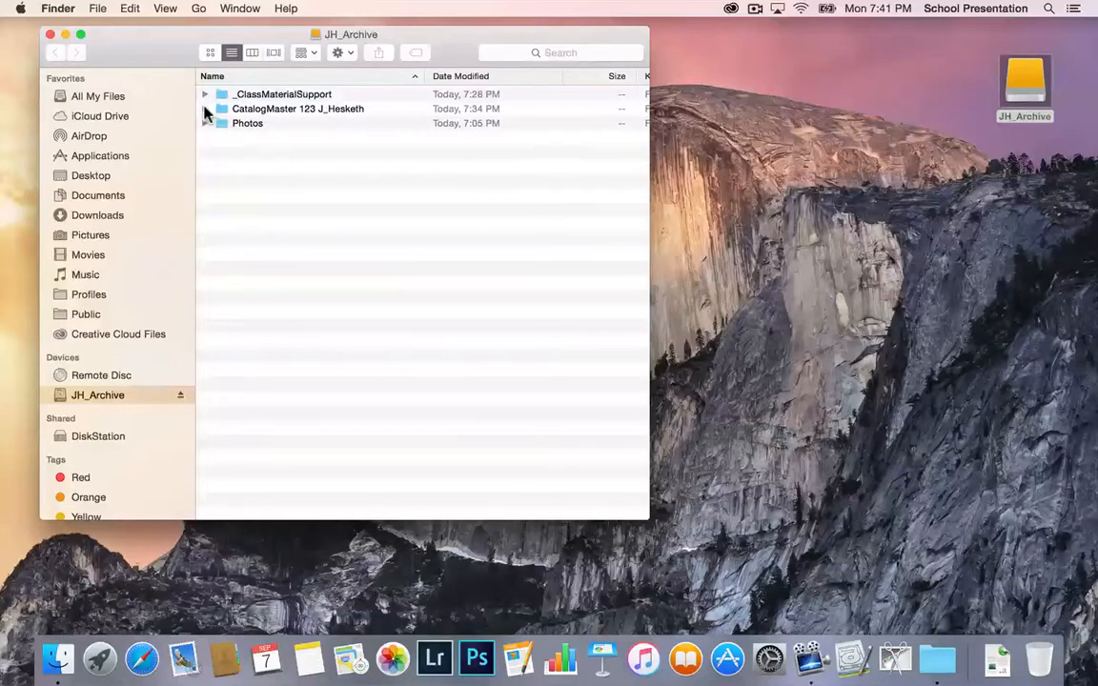
click(205, 110)
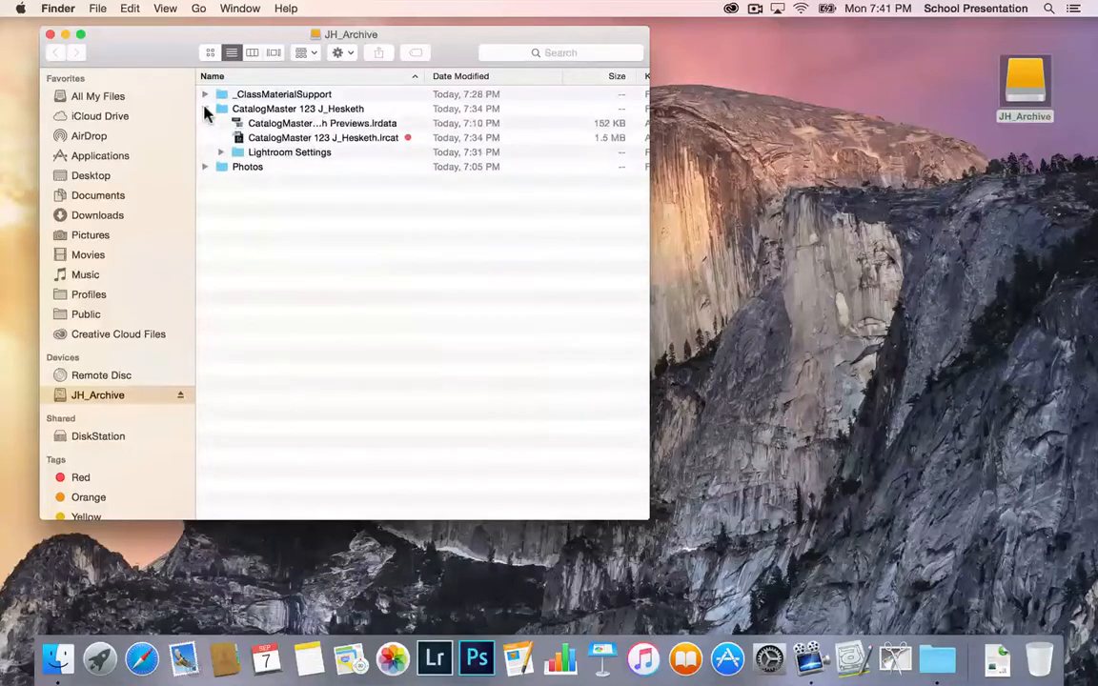
Examine the Photos folder's structure and the image files stored in its 140714 subfolder
click(204, 169)
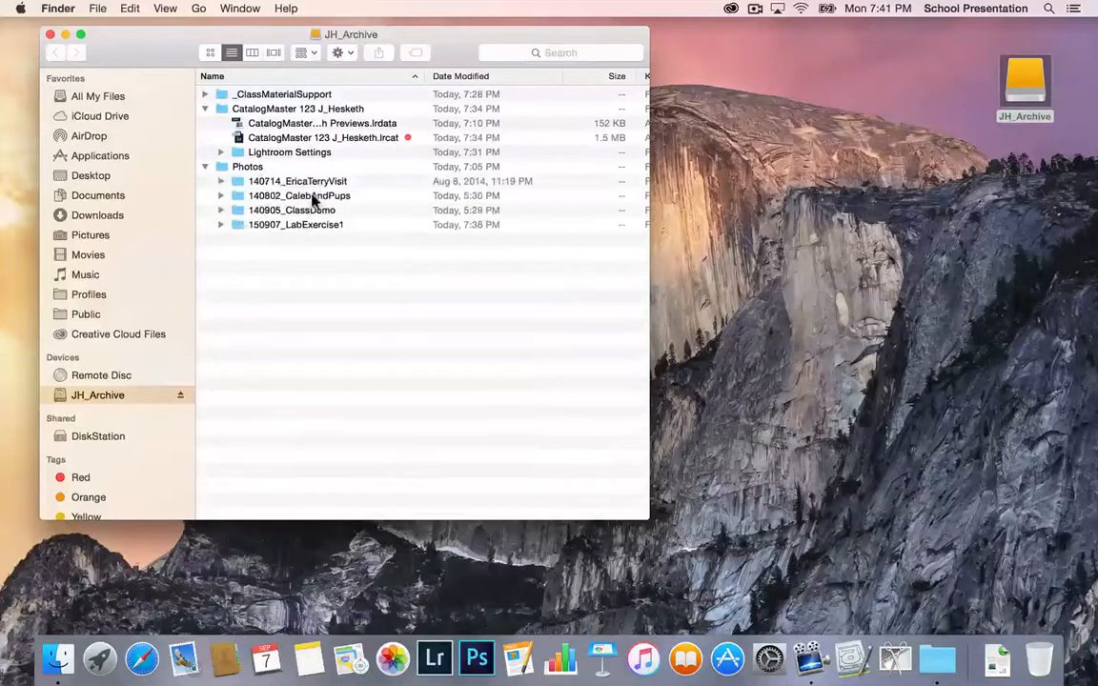
click(204, 169)
click(204, 168)
click(221, 181)
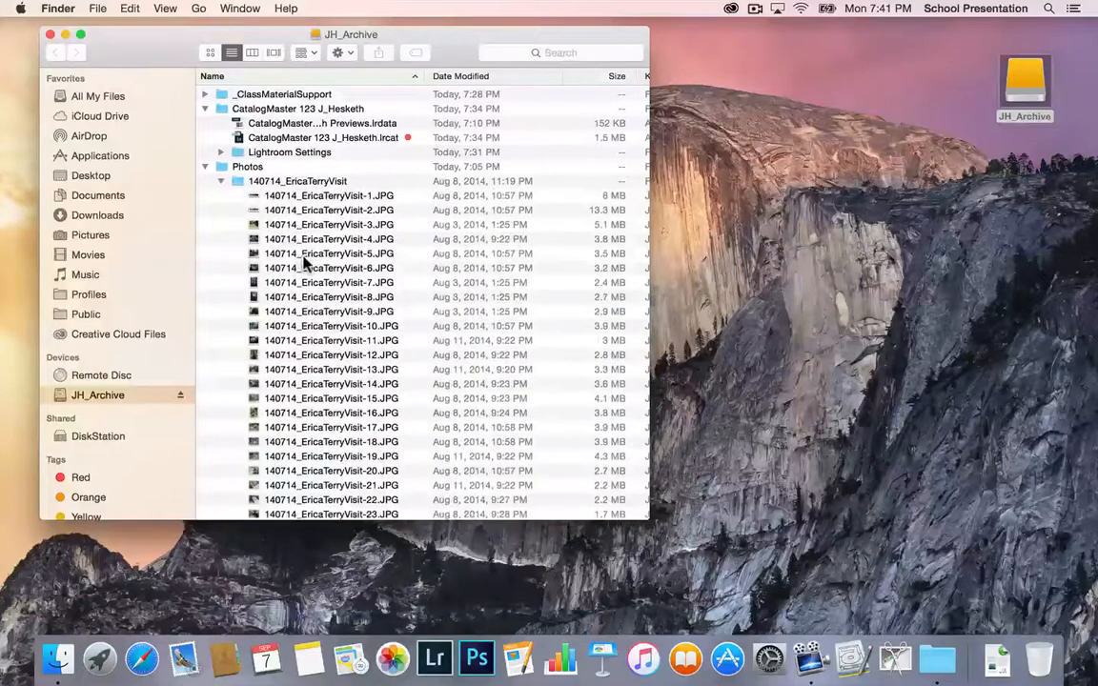
click(221, 181)
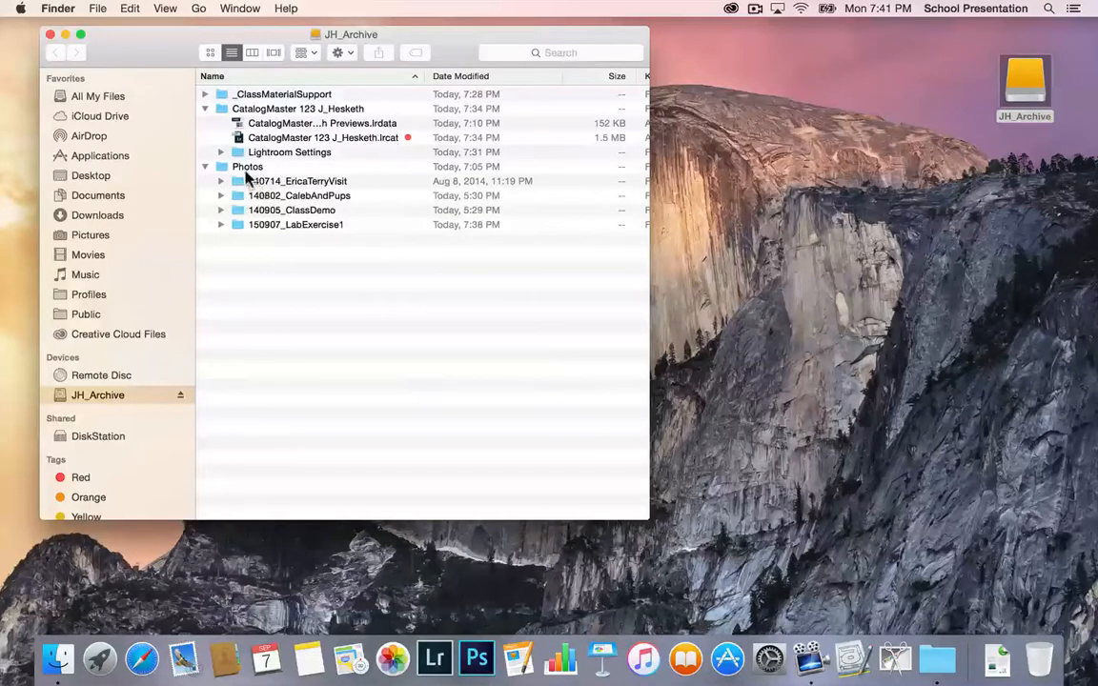
click(221, 182)
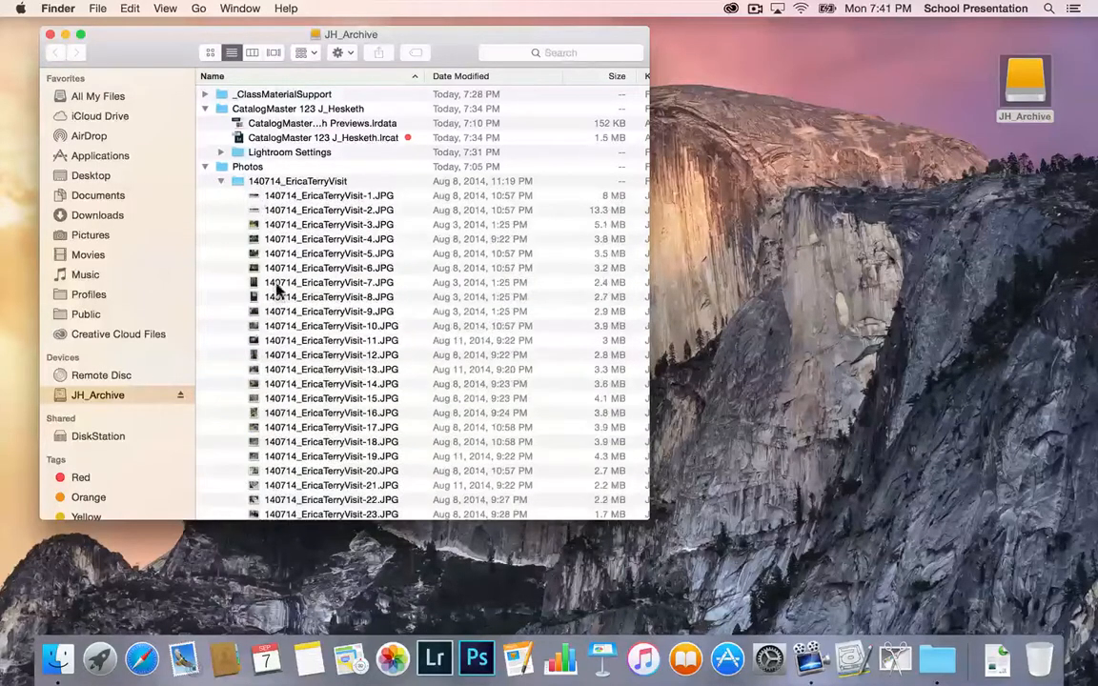
click(221, 181)
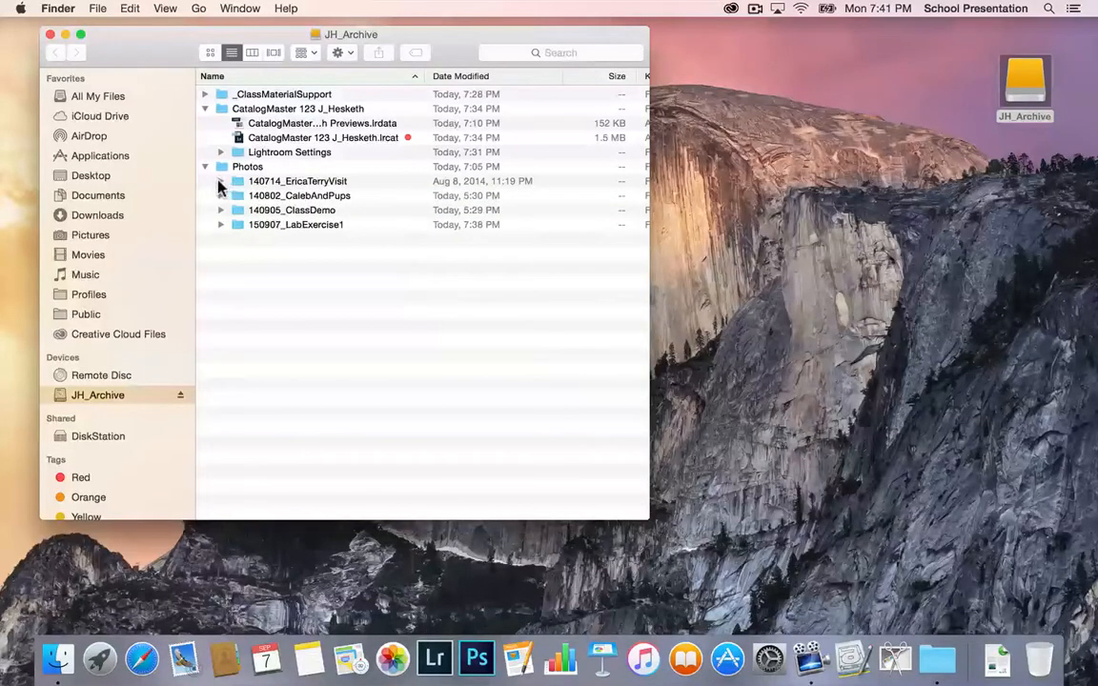
click(205, 169)
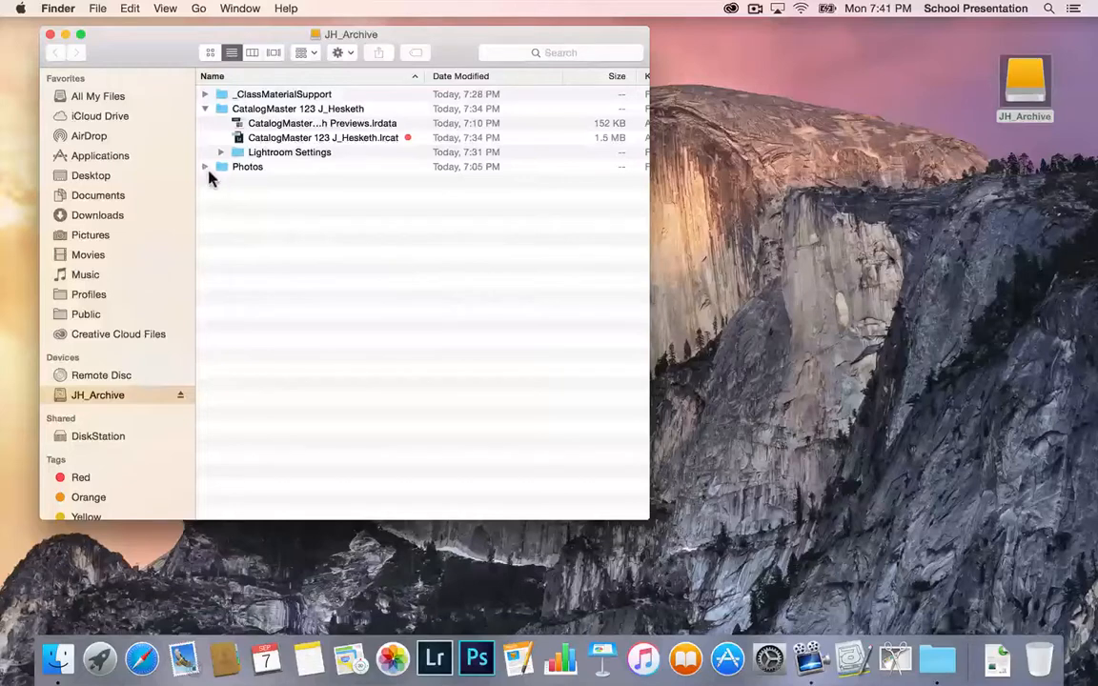
click(204, 167)
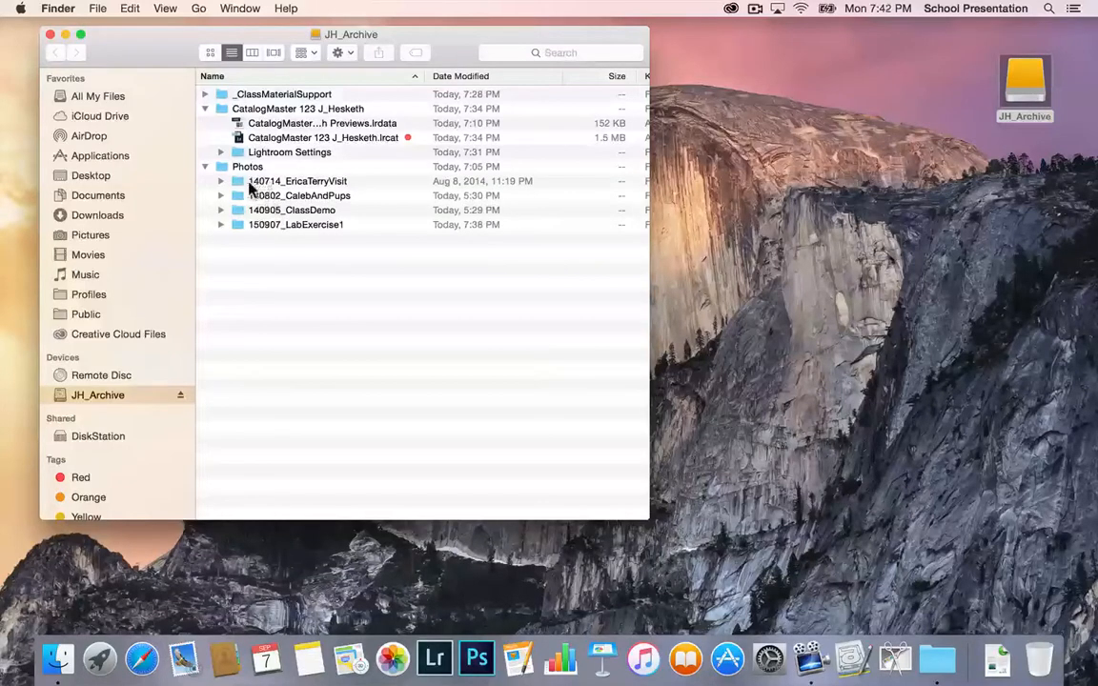
Compare the image file names in the 150907_LabExercise1 and 140714 subfolders, leaving the Photos folder collapsed
click(220, 225)
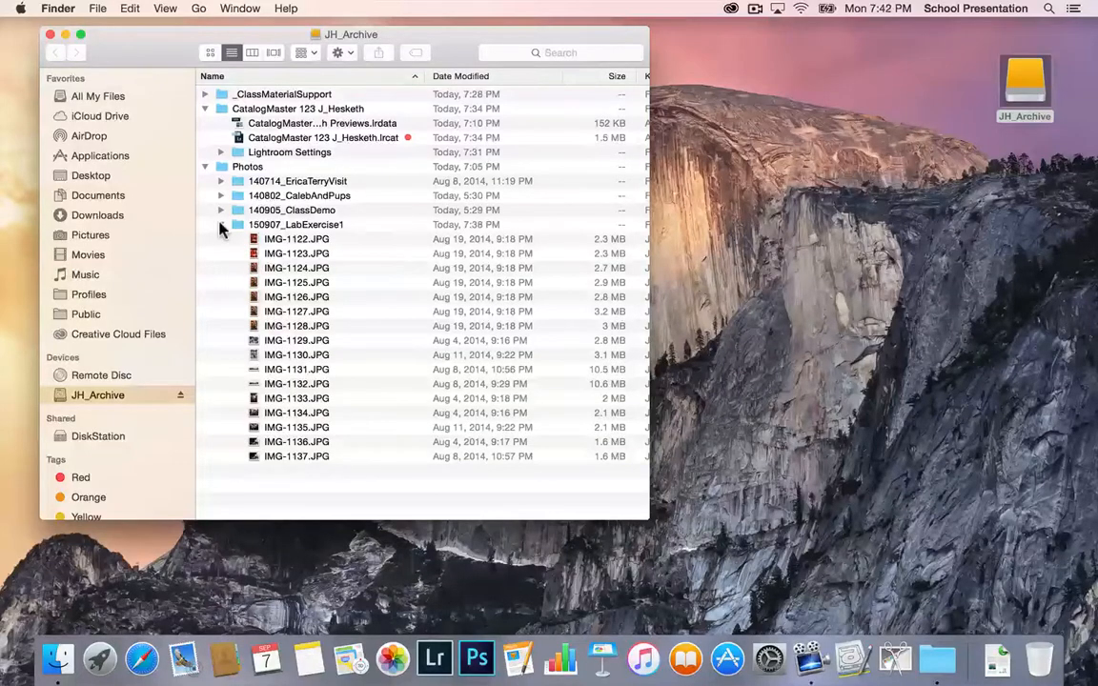
click(220, 225)
click(204, 167)
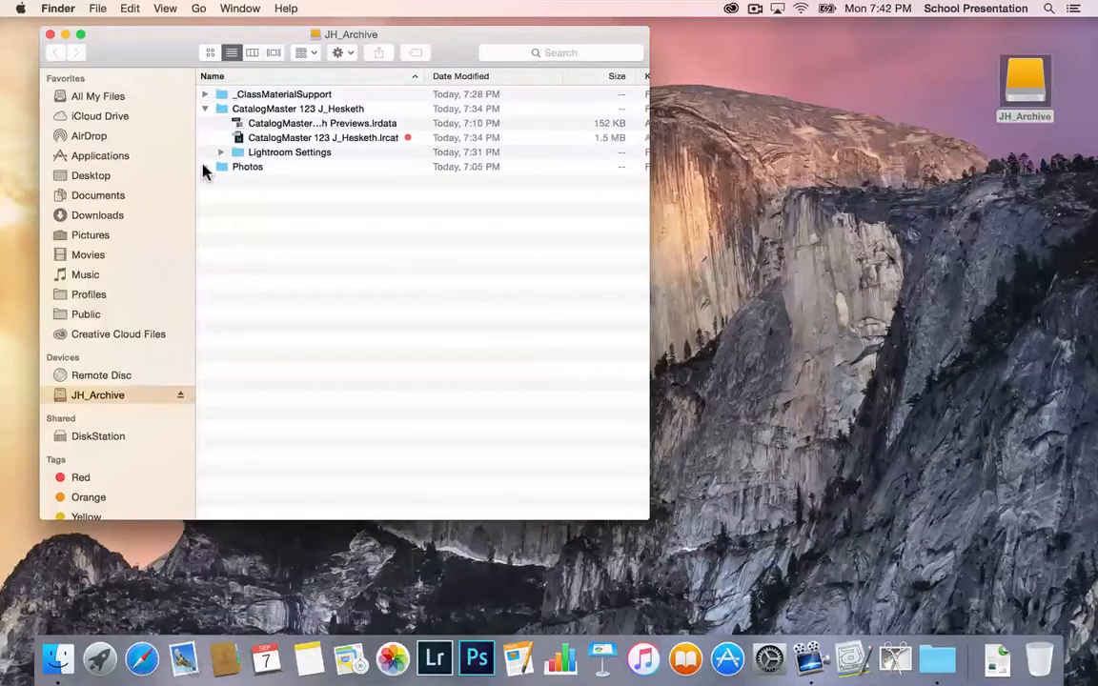
click(204, 167)
click(220, 181)
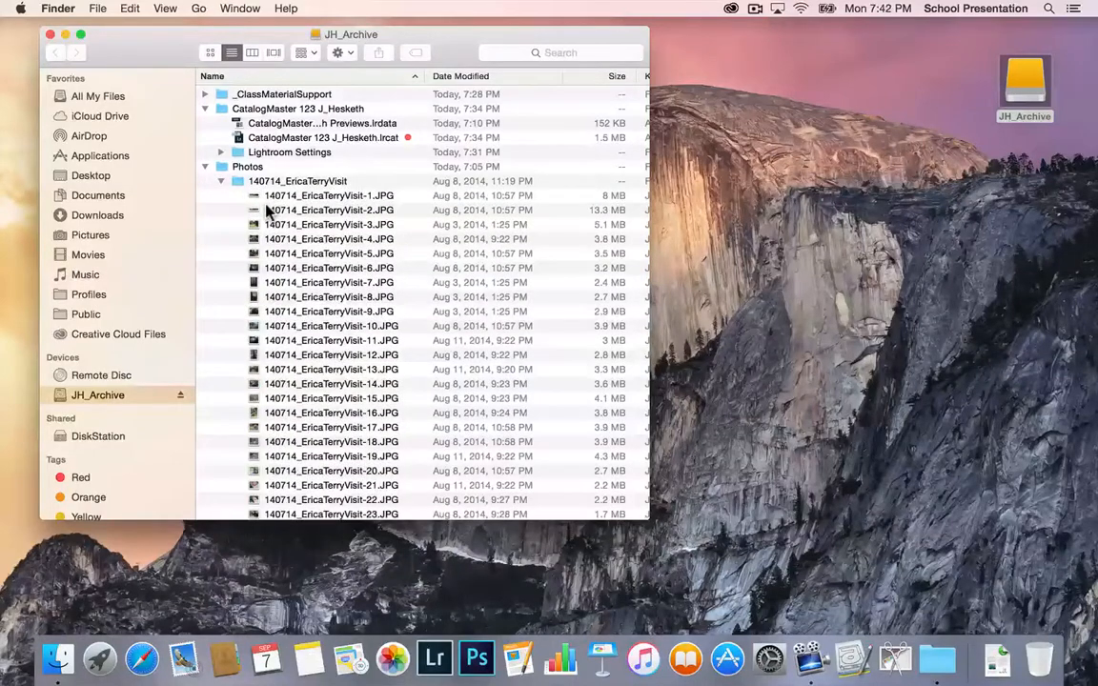
click(220, 181)
click(204, 167)
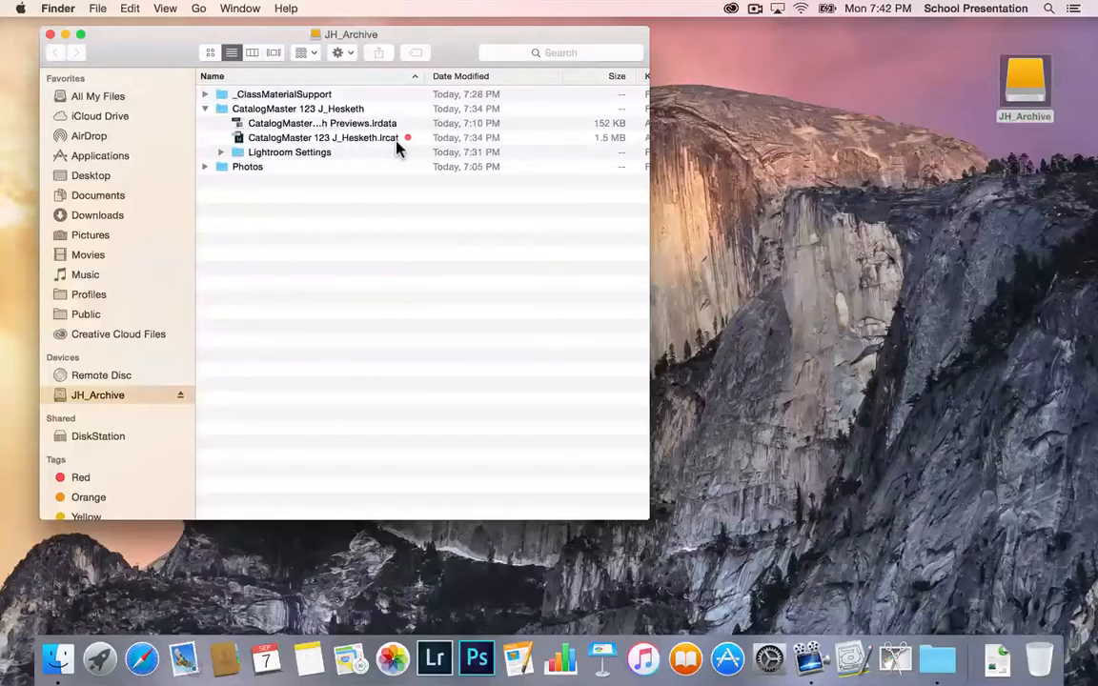
Open the CatalogMaster 123 .lrcat catalog in Lightroom and start a photo import
click(238, 139)
double_click(238, 139)
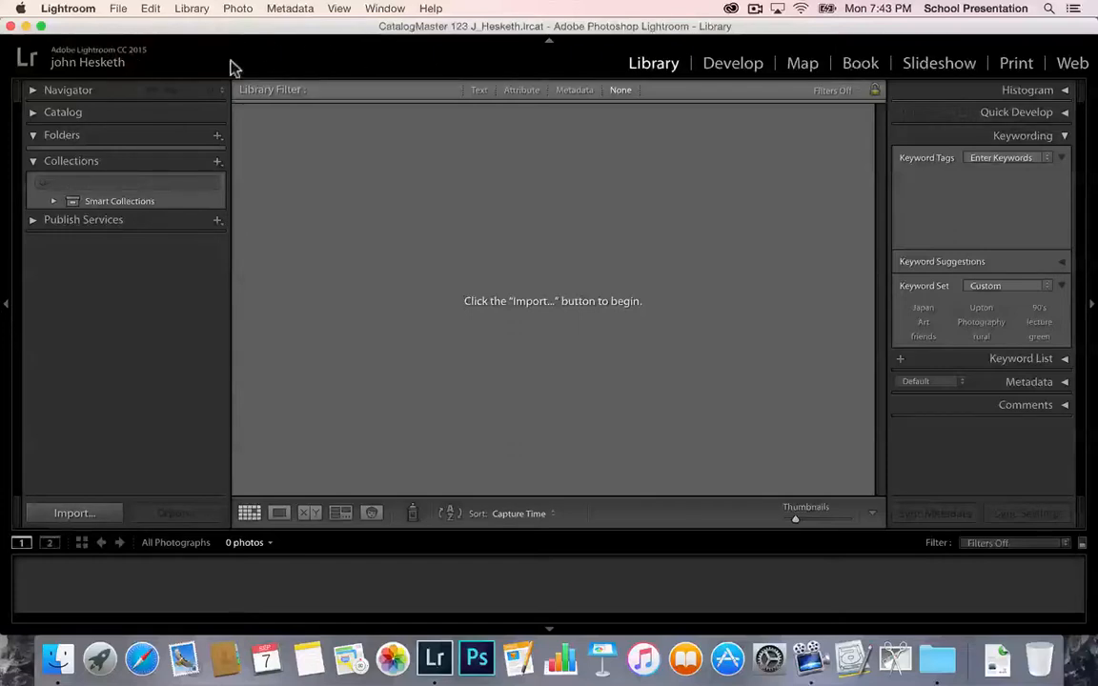
click(74, 514)
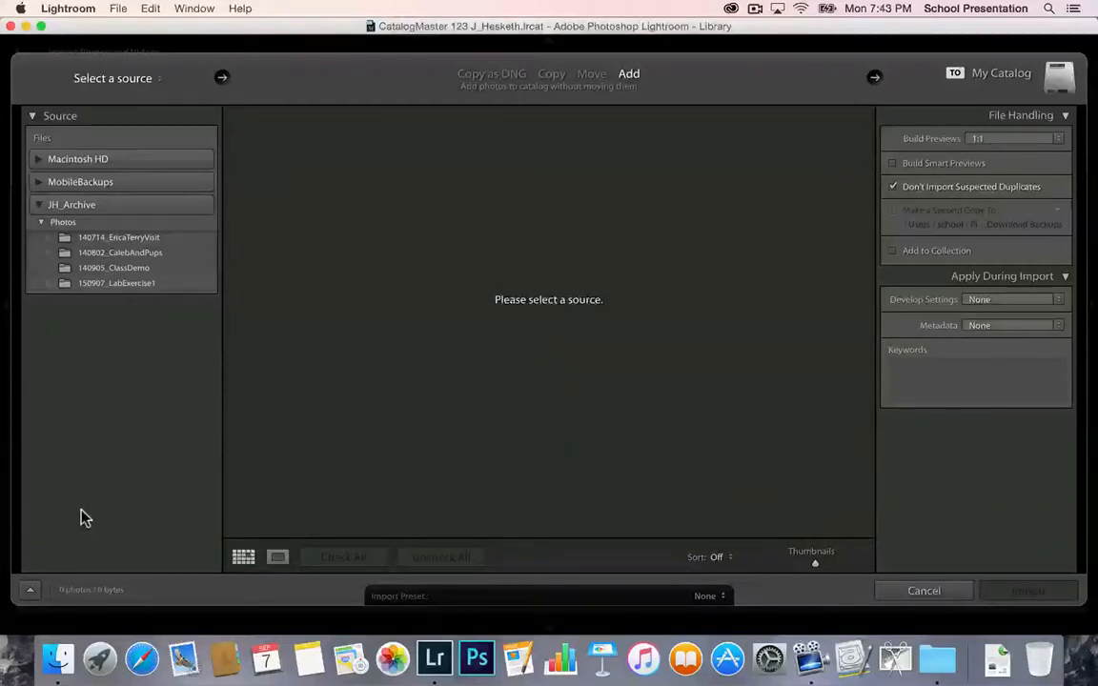
Collapse the JH_Archive source and review the alternative import source locations
click(40, 205)
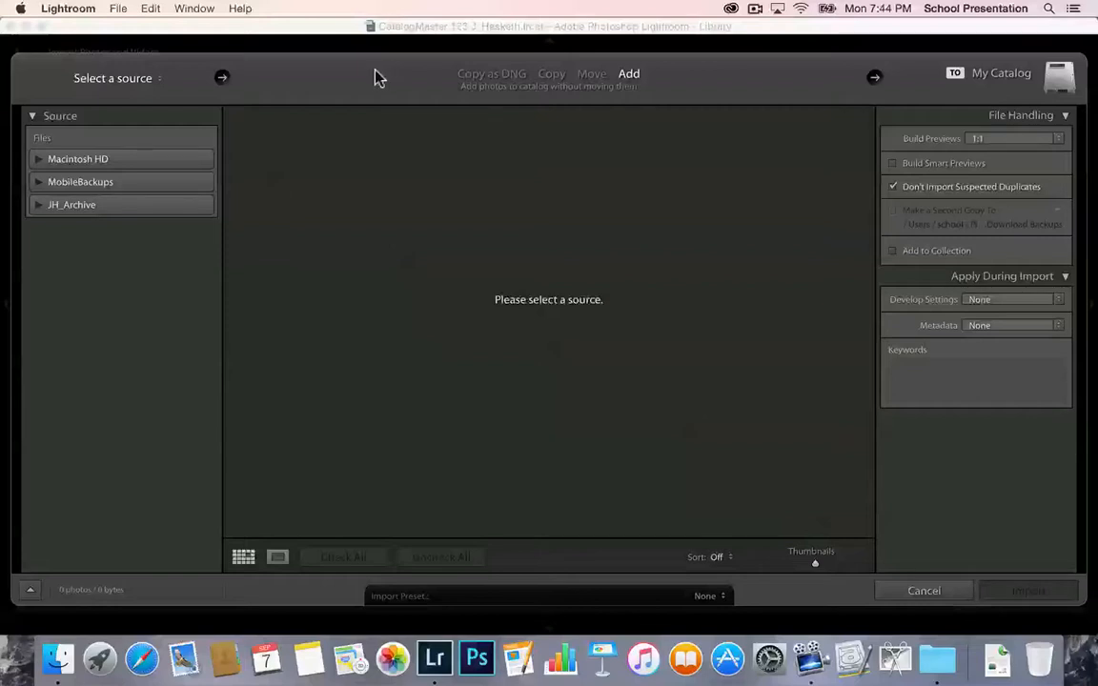
click(150, 80)
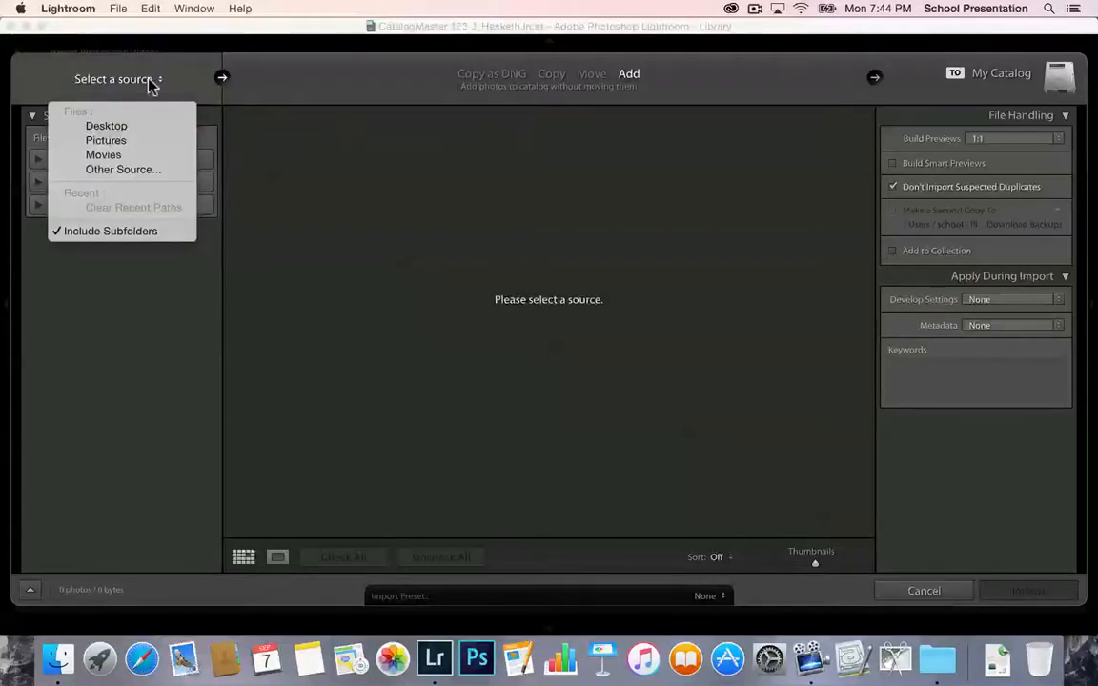
click(150, 80)
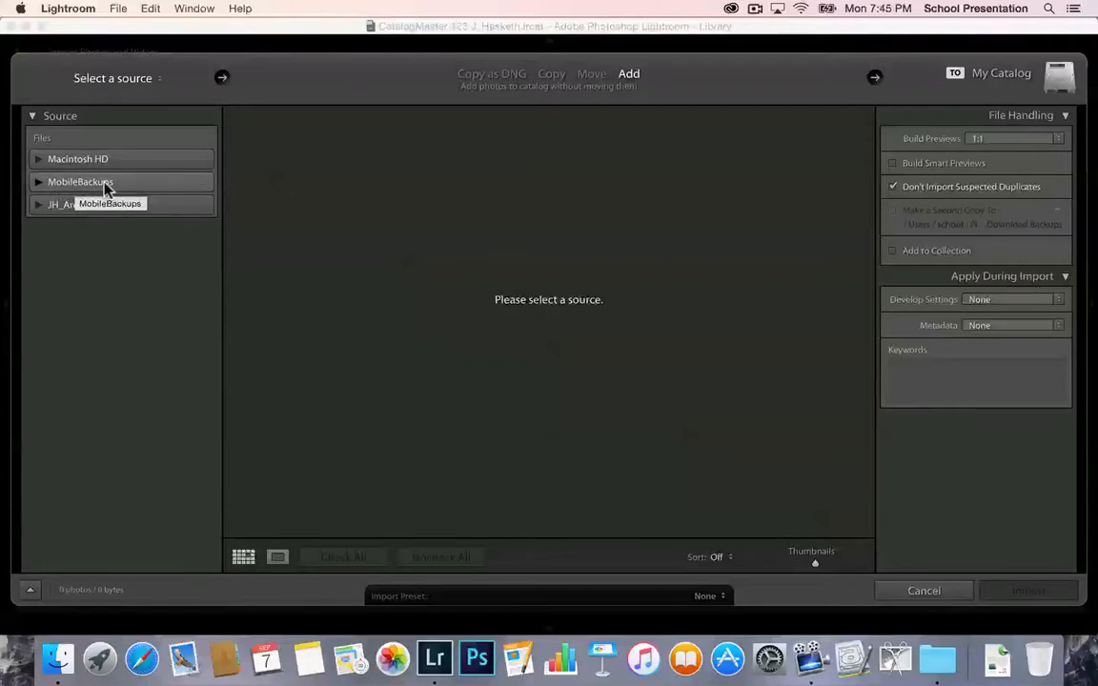
Expand the JH_Archive drive in the import sources to show its complete list of top-level folders
click(39, 206)
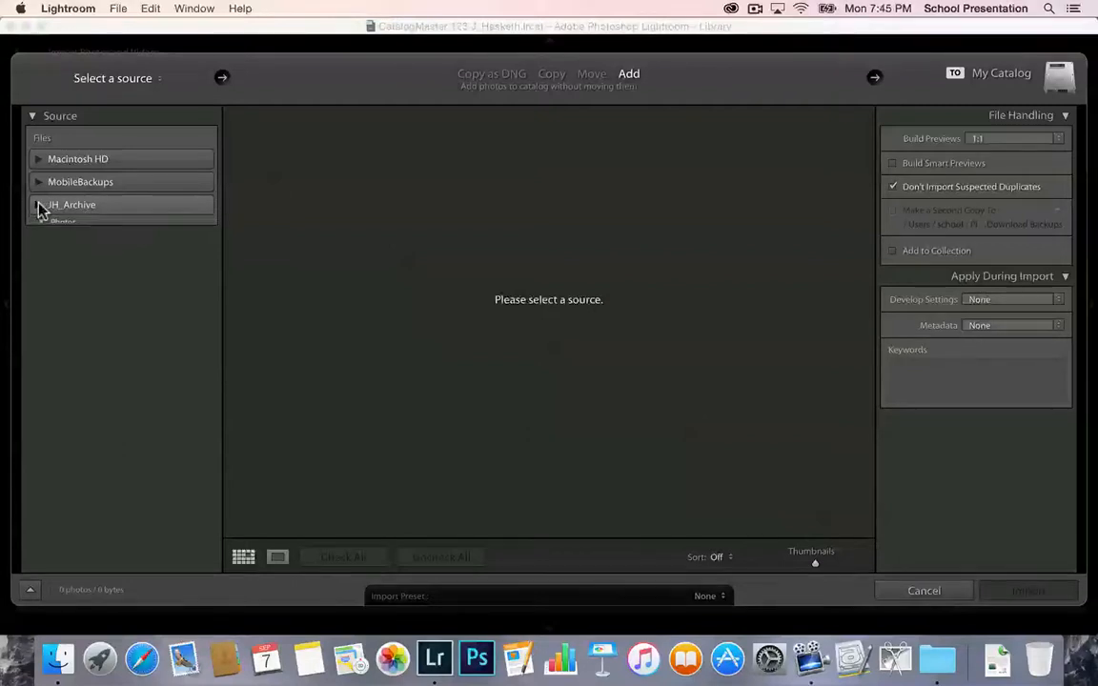
click(40, 222)
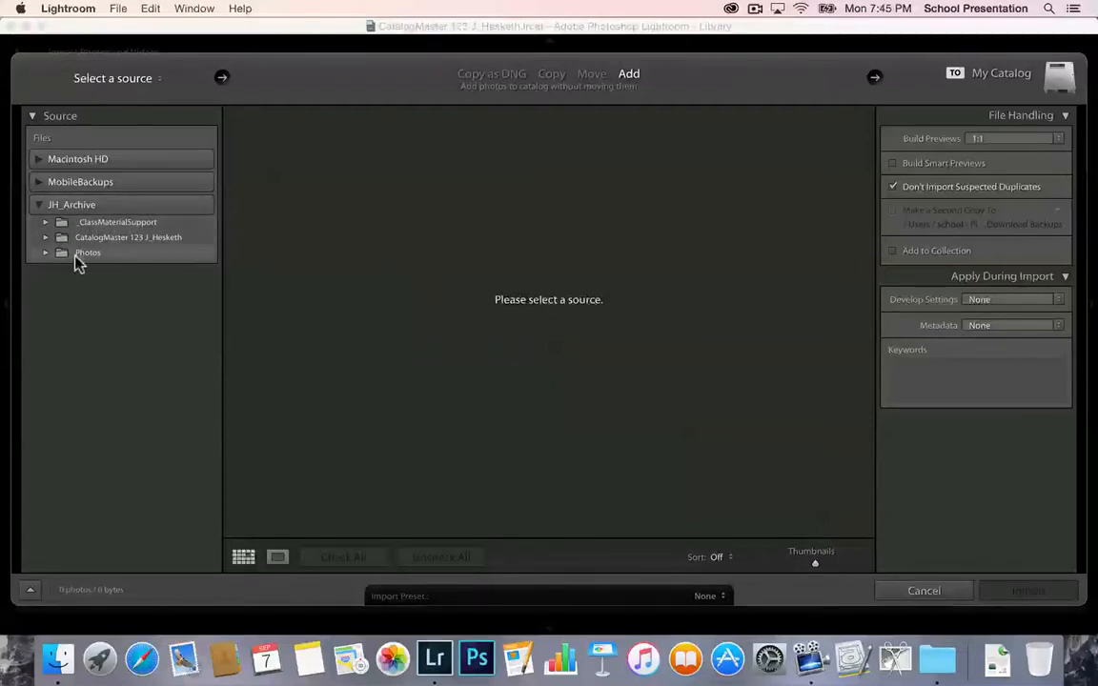
click(36, 205)
click(37, 205)
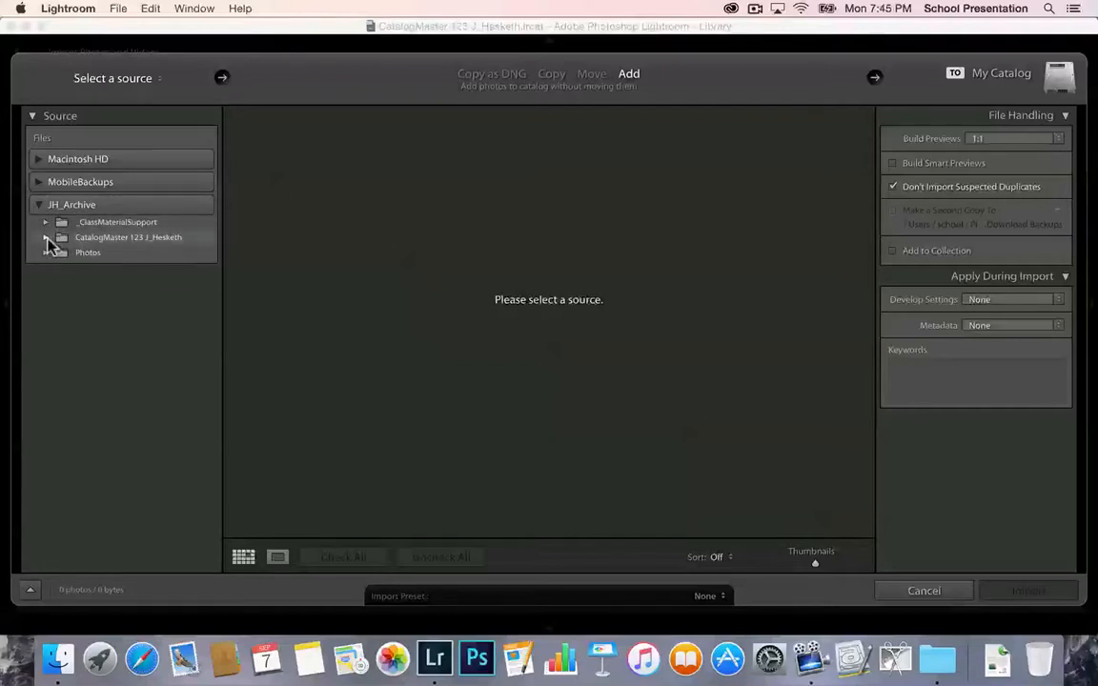
Look inside the CatalogMaster 123 and _ClassMaterialSupport folders among the import sources
click(45, 237)
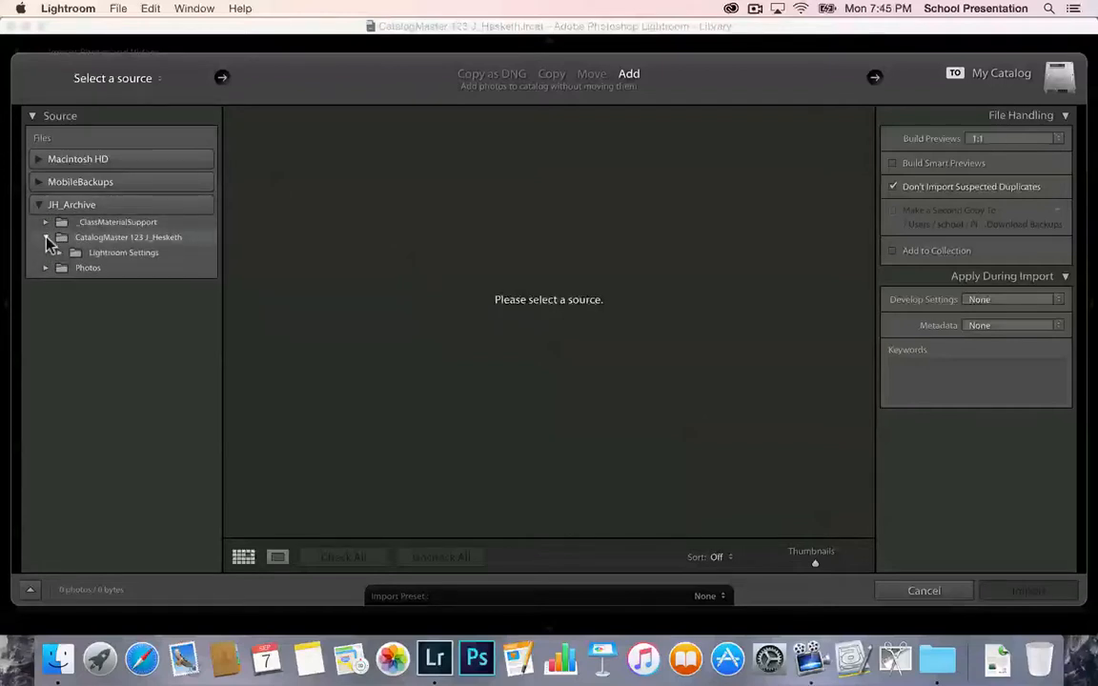
click(45, 237)
click(44, 222)
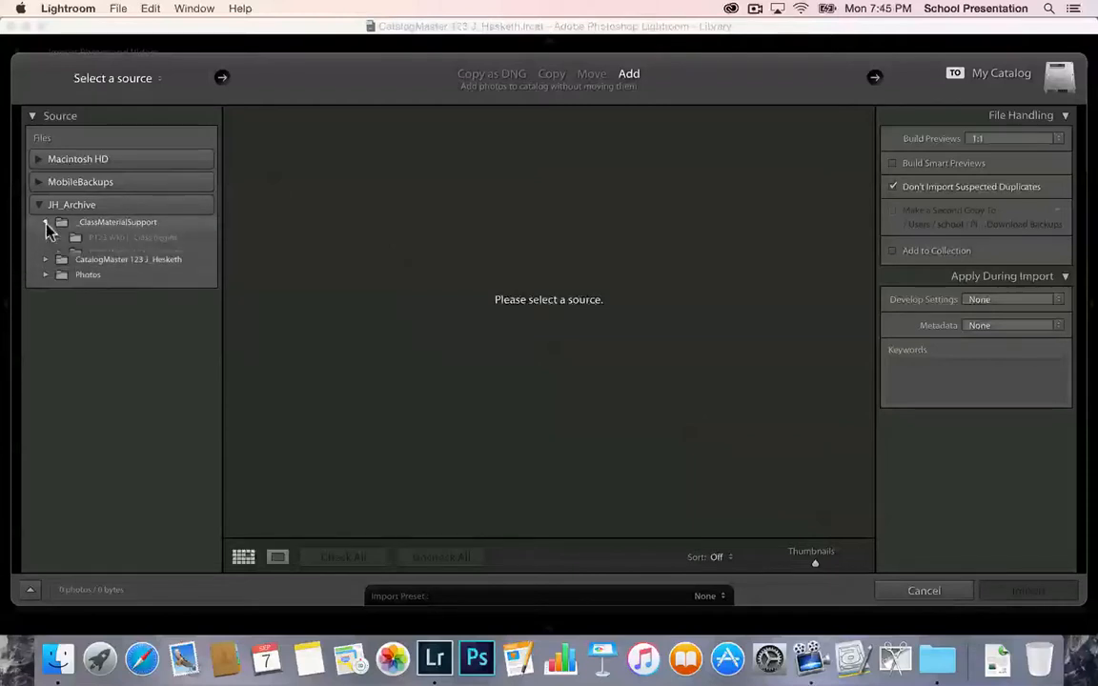
click(45, 223)
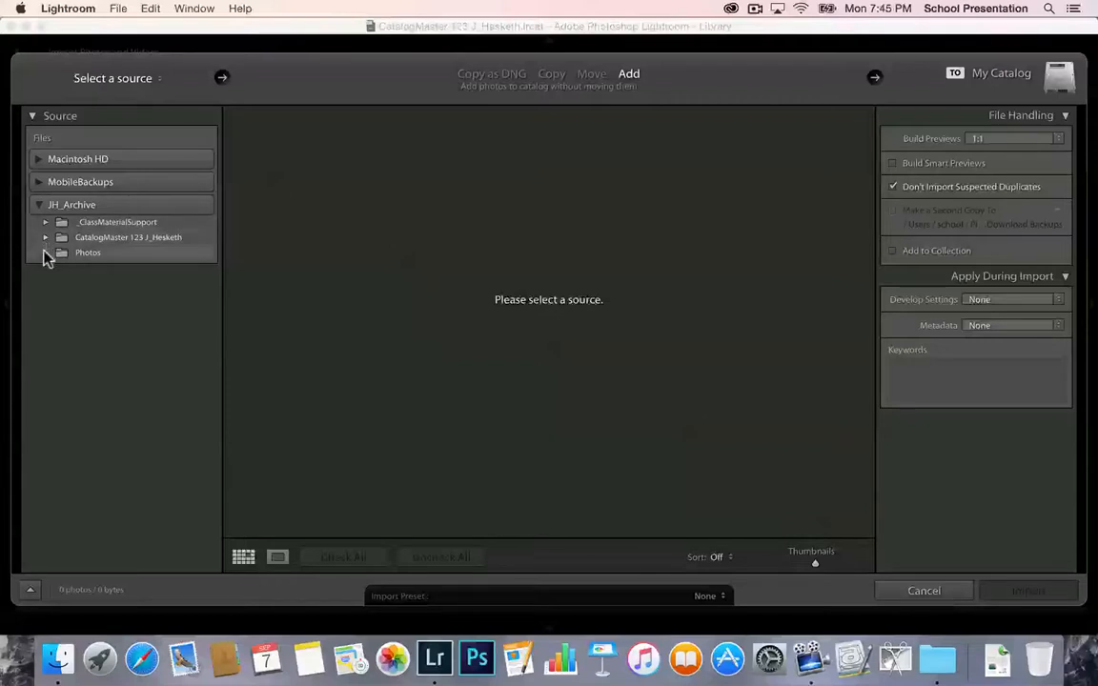
Choose the 150907_LabExercise1 folder inside Photos as the import source and review its photo thumbnails
click(45, 254)
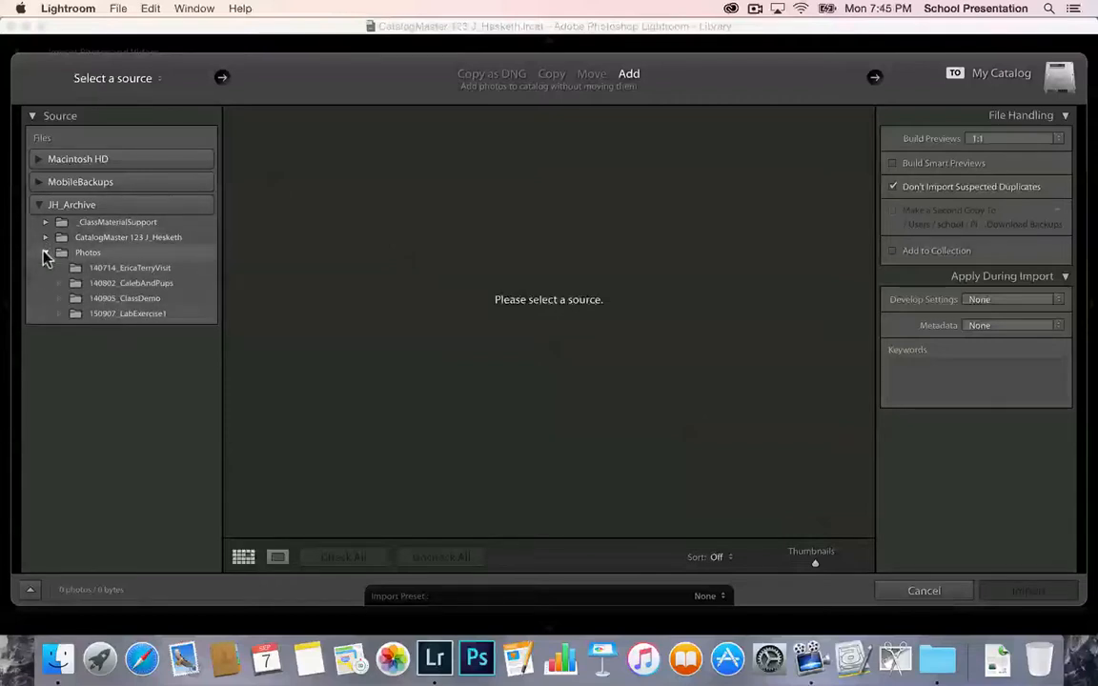
click(106, 315)
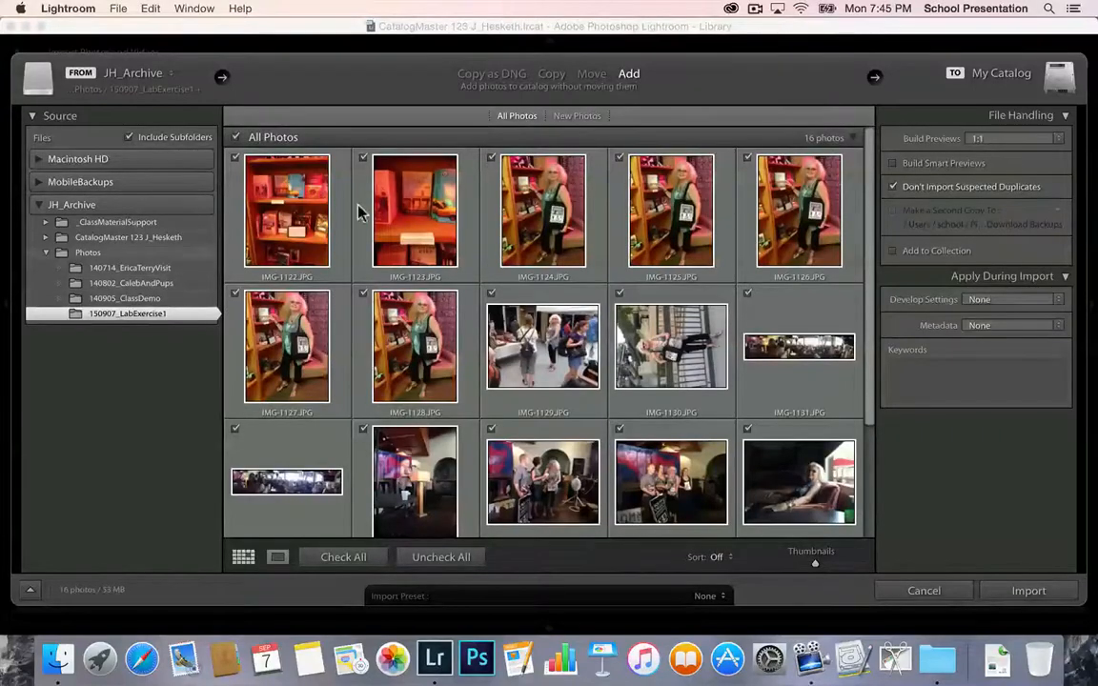
scroll(807, 386, down, 4)
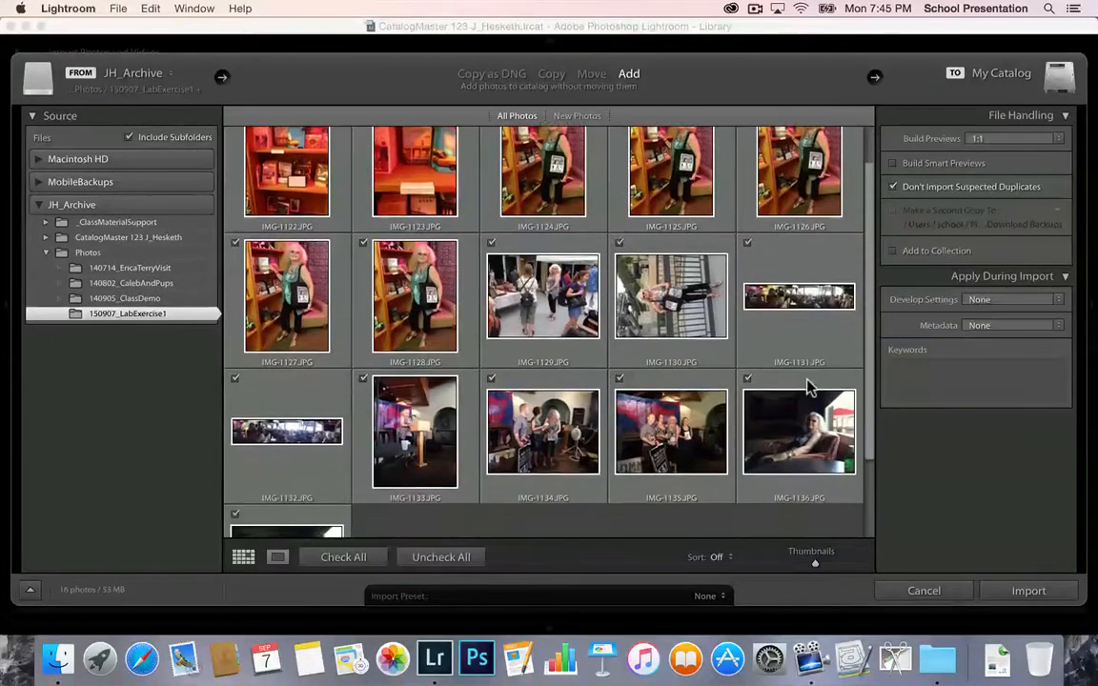
scroll(808, 387, up, 4)
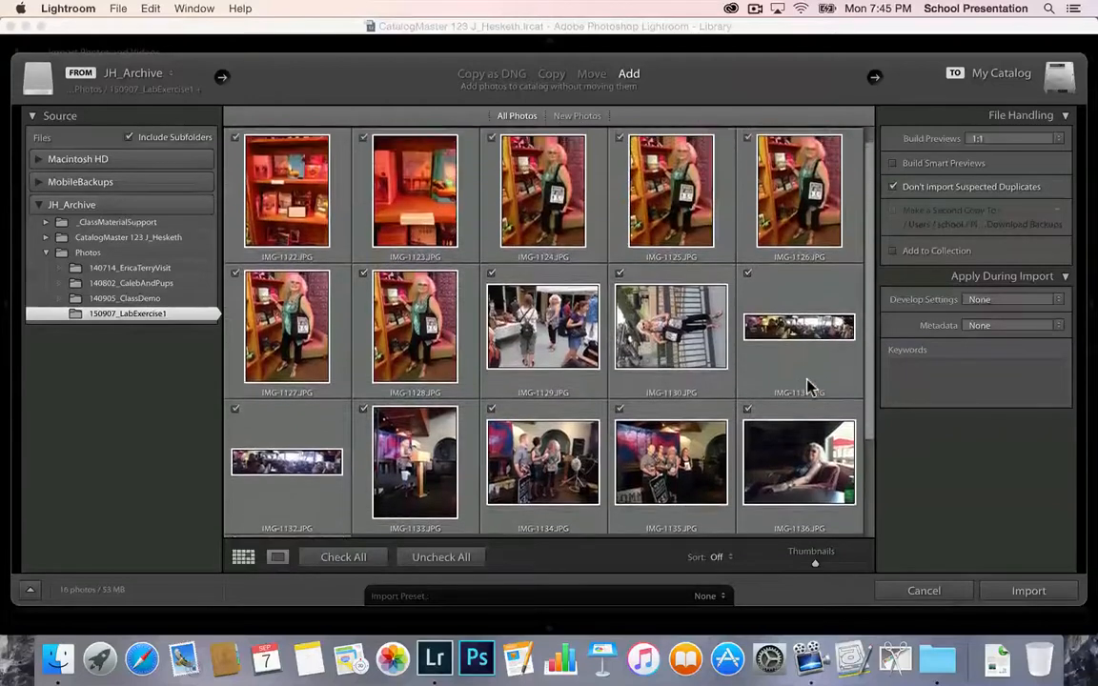
scroll(807, 387, up, 1)
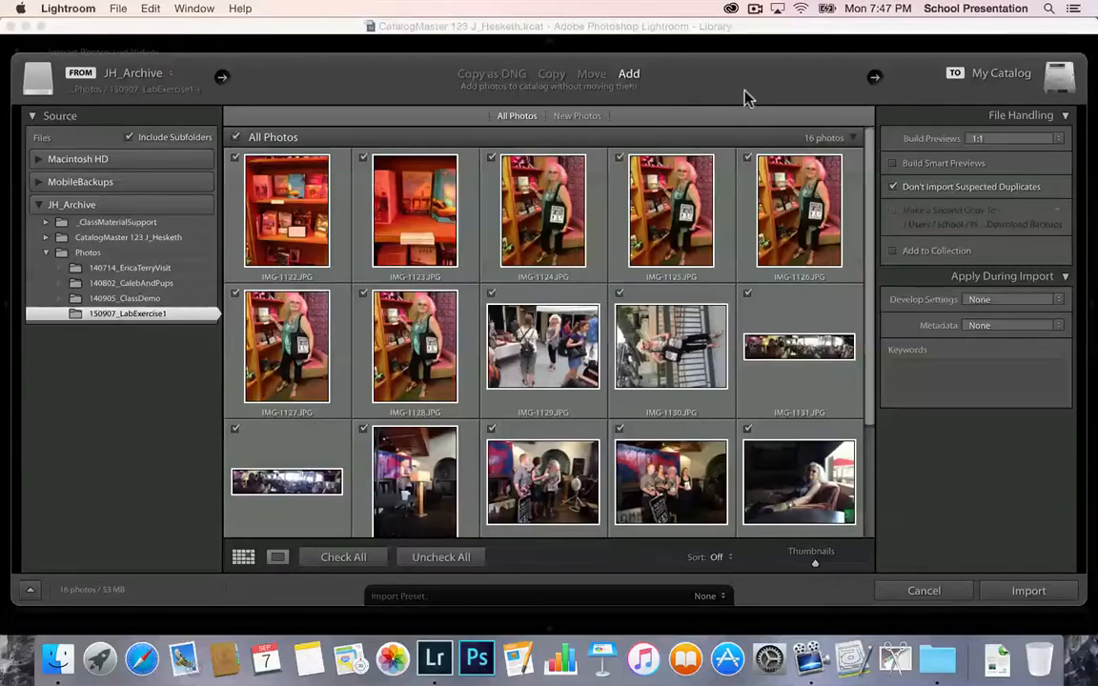
scroll(579, 476, down, 3)
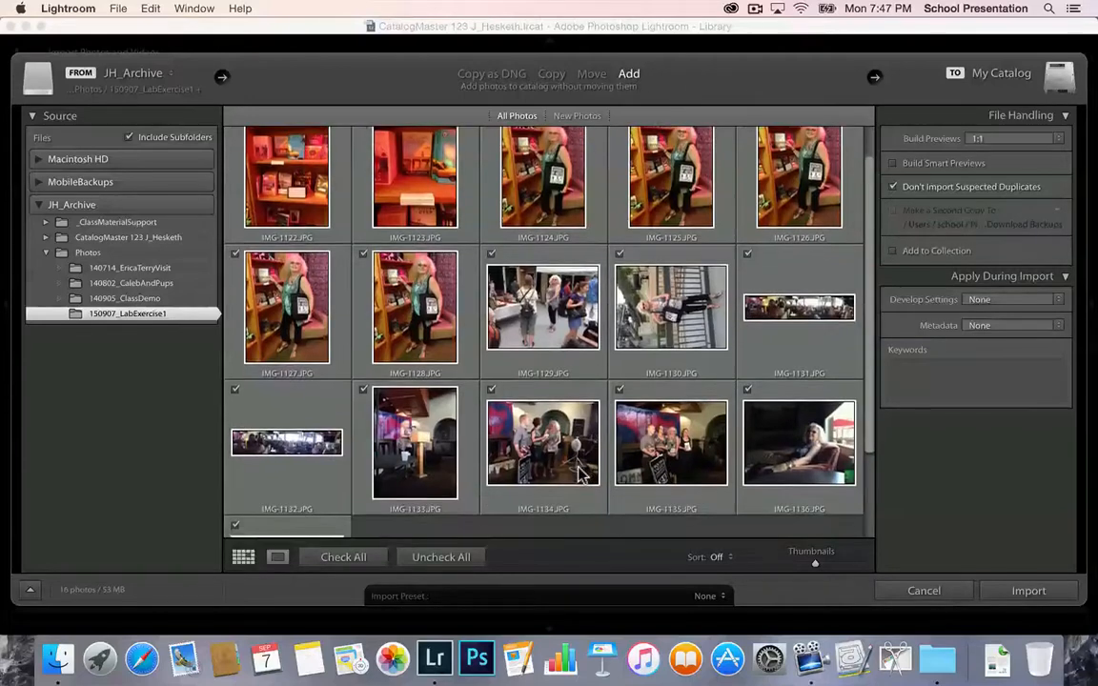
scroll(579, 477, up, 3)
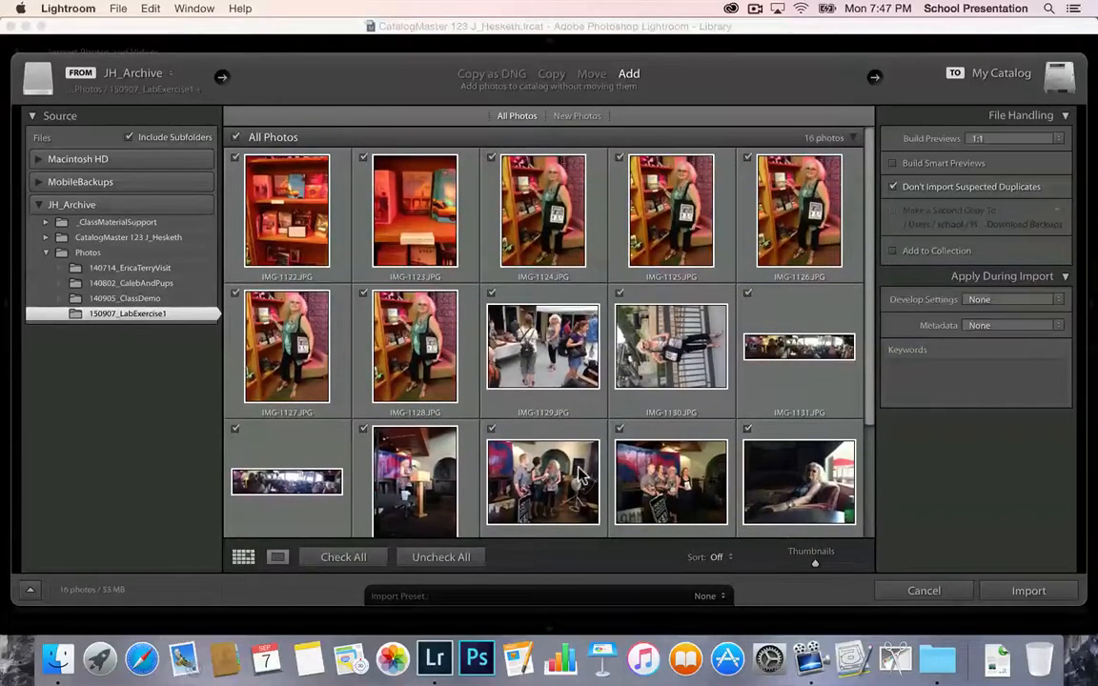
Choose 1:1 as the Build Previews size for the import and keep suspected duplicates excluded
click(1060, 140)
click(1060, 140)
click(1060, 140)
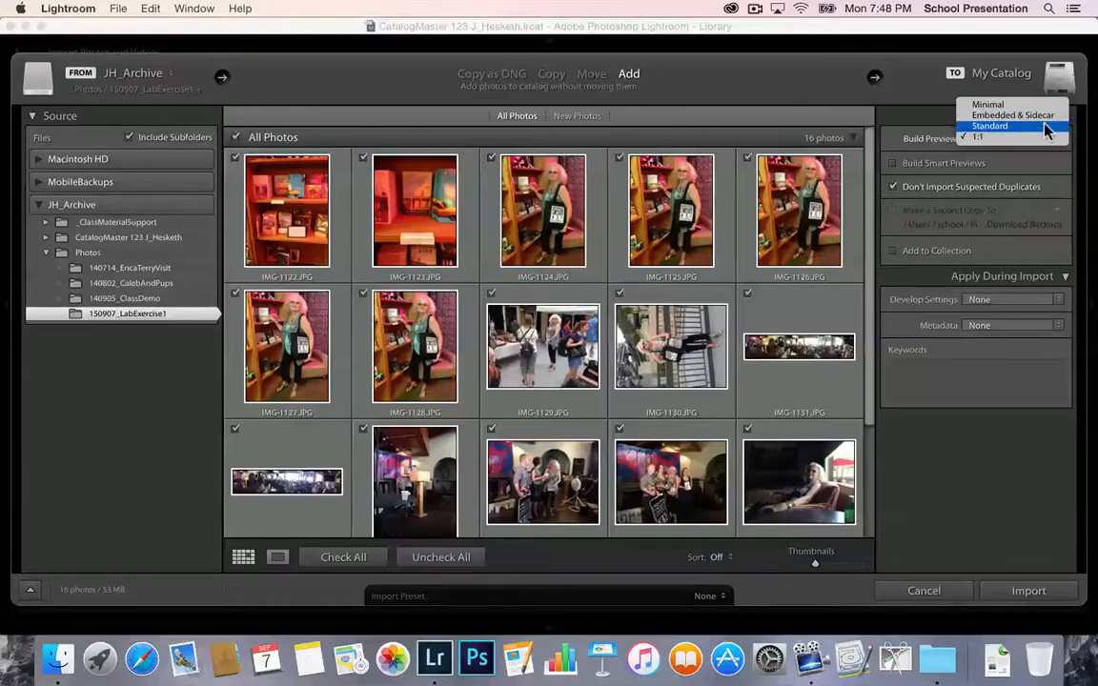
click(1045, 138)
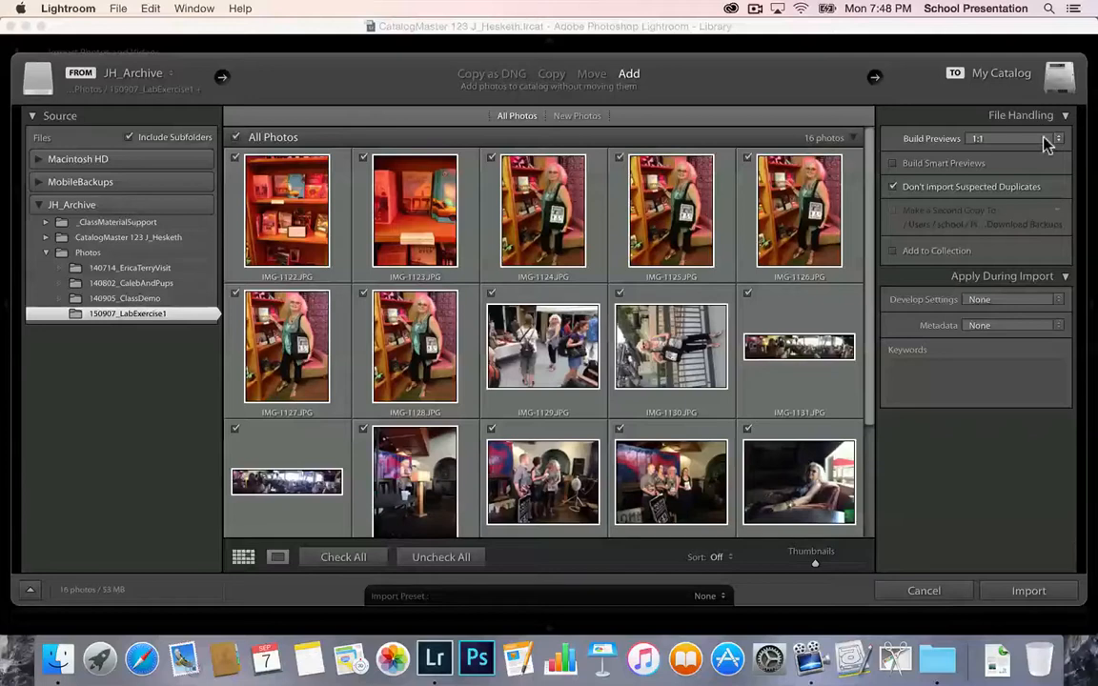
click(894, 187)
Check the available develop presets for the import and keep Develop Settings at None
click(1030, 303)
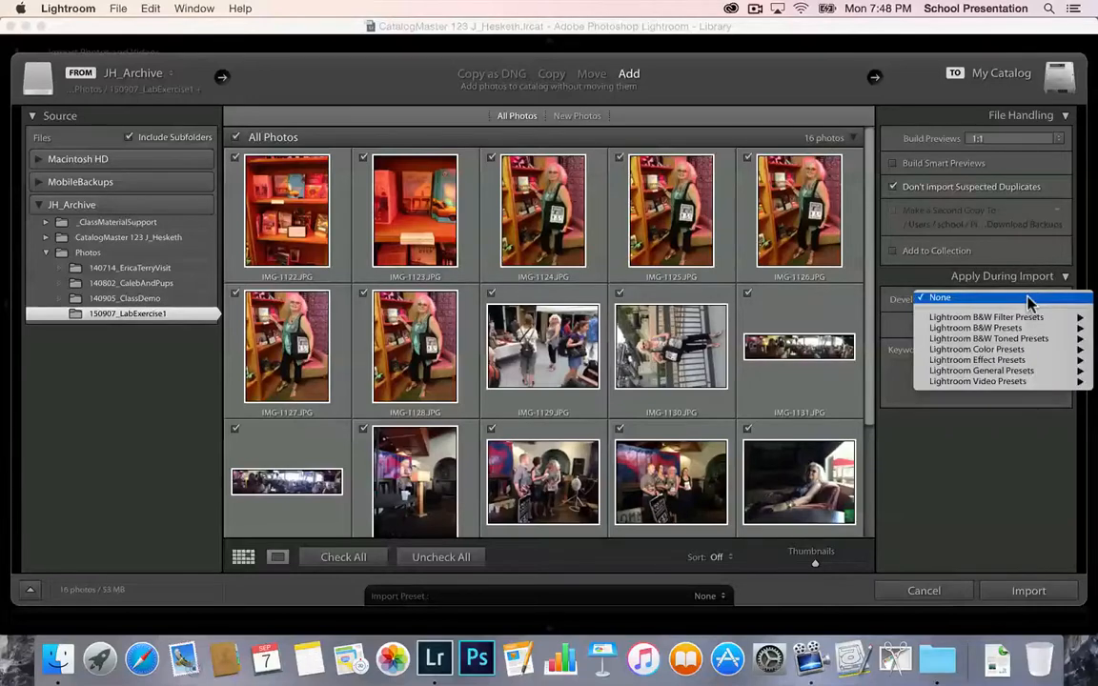
click(1030, 303)
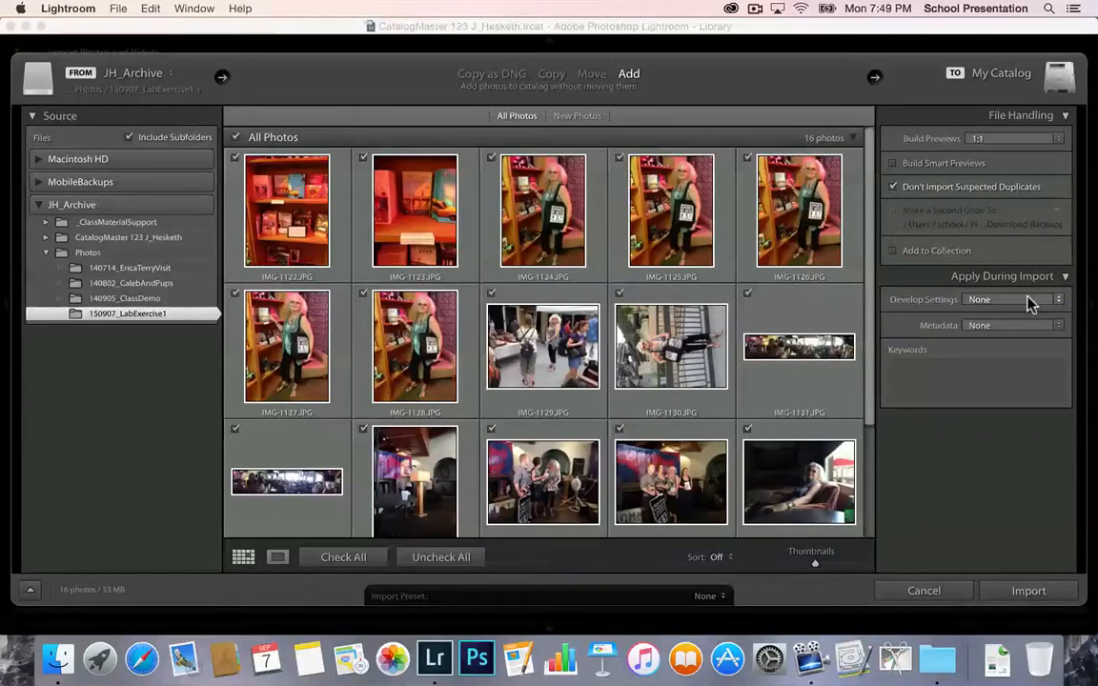
click(1030, 303)
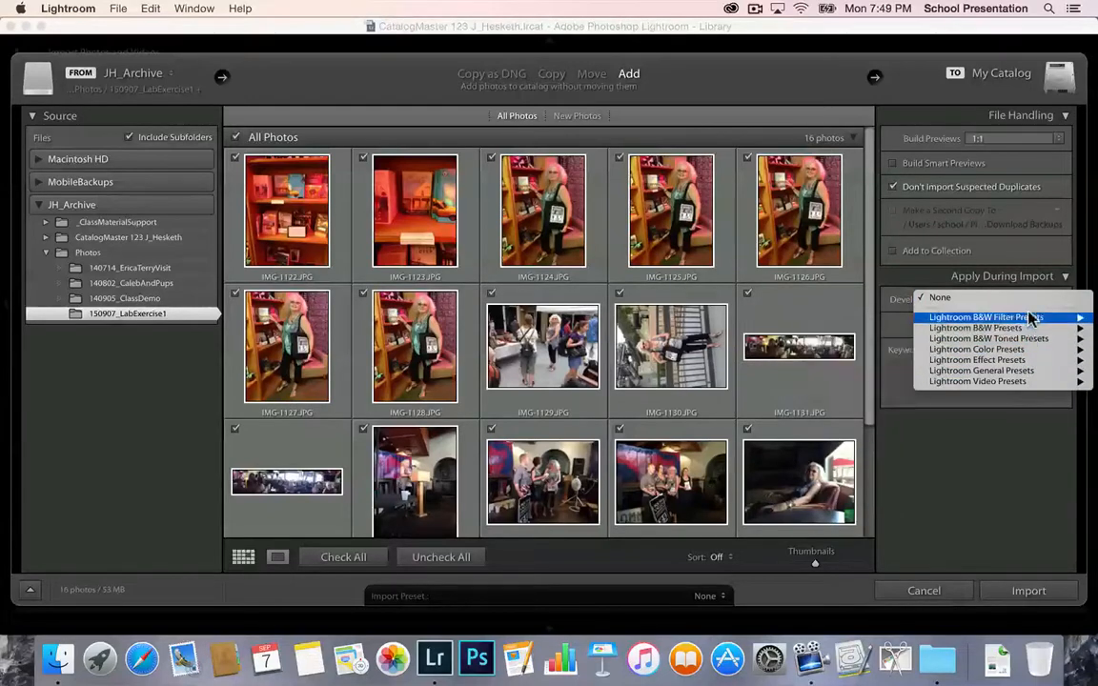
click(1031, 299)
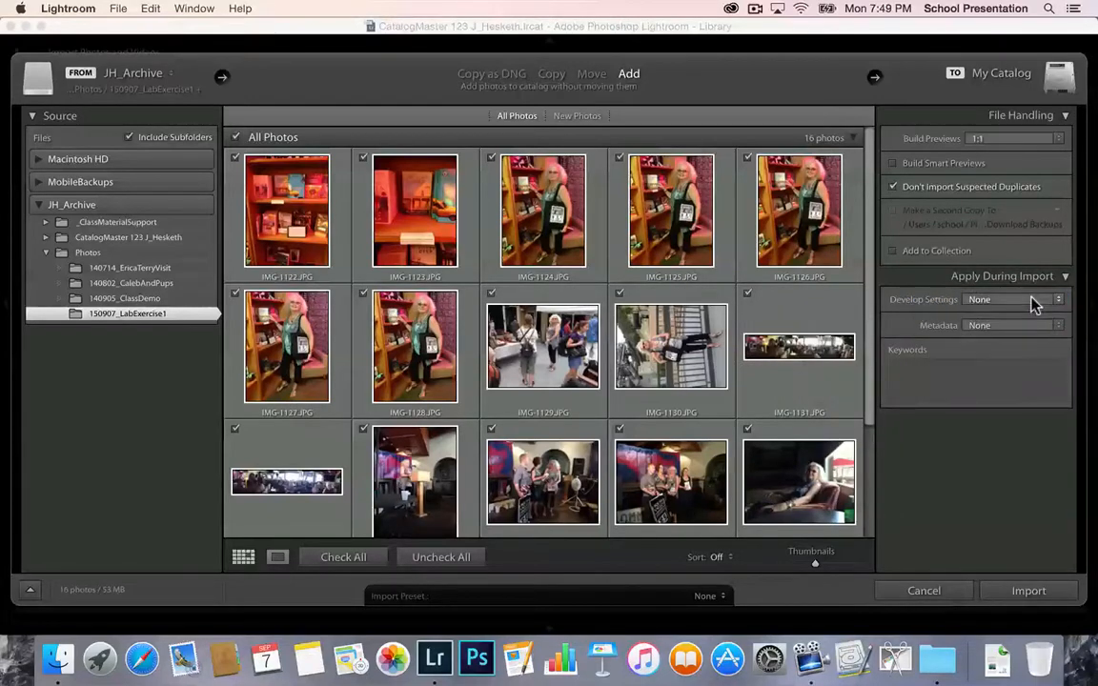
click(1034, 303)
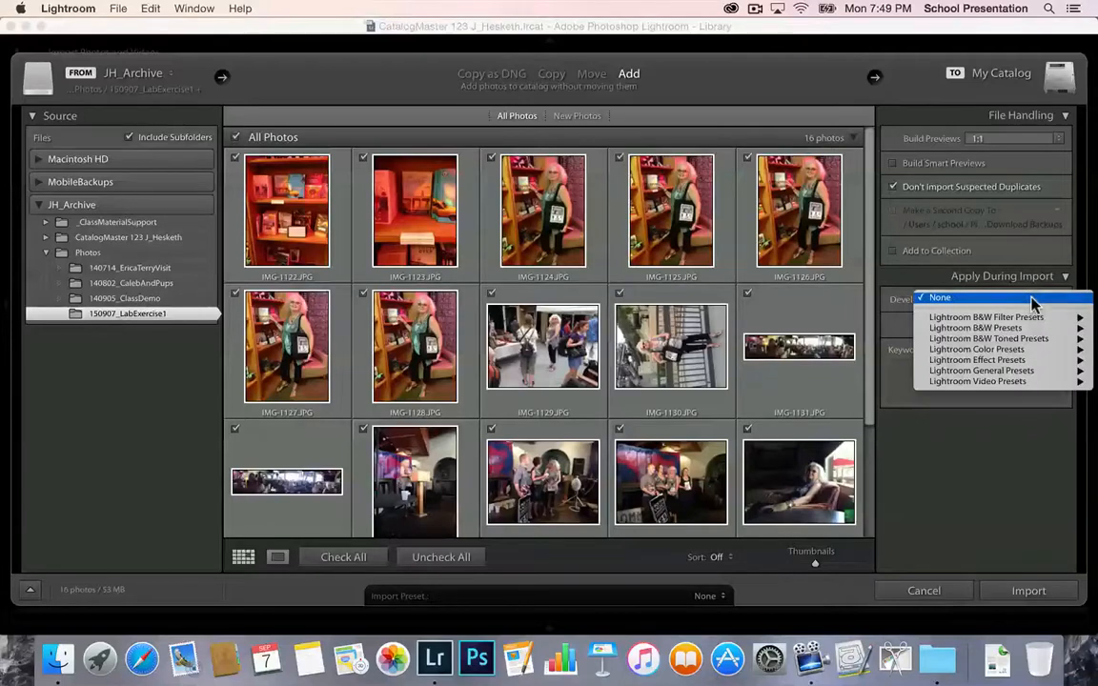
click(1034, 303)
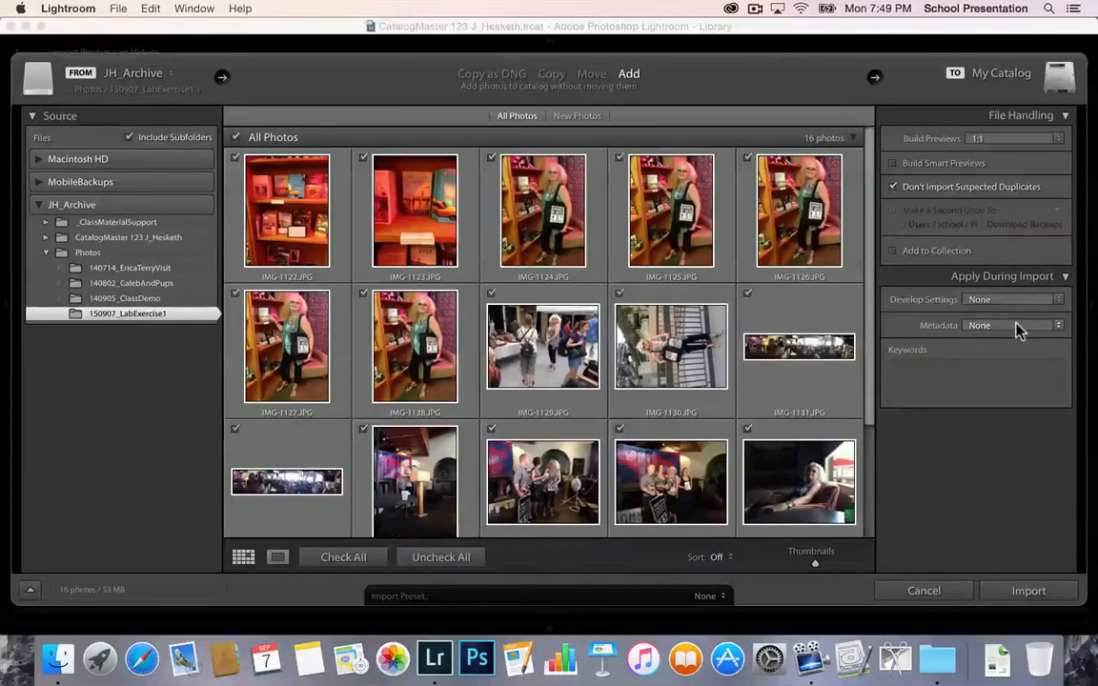
Start a new metadata preset to apply during the import
click(1018, 329)
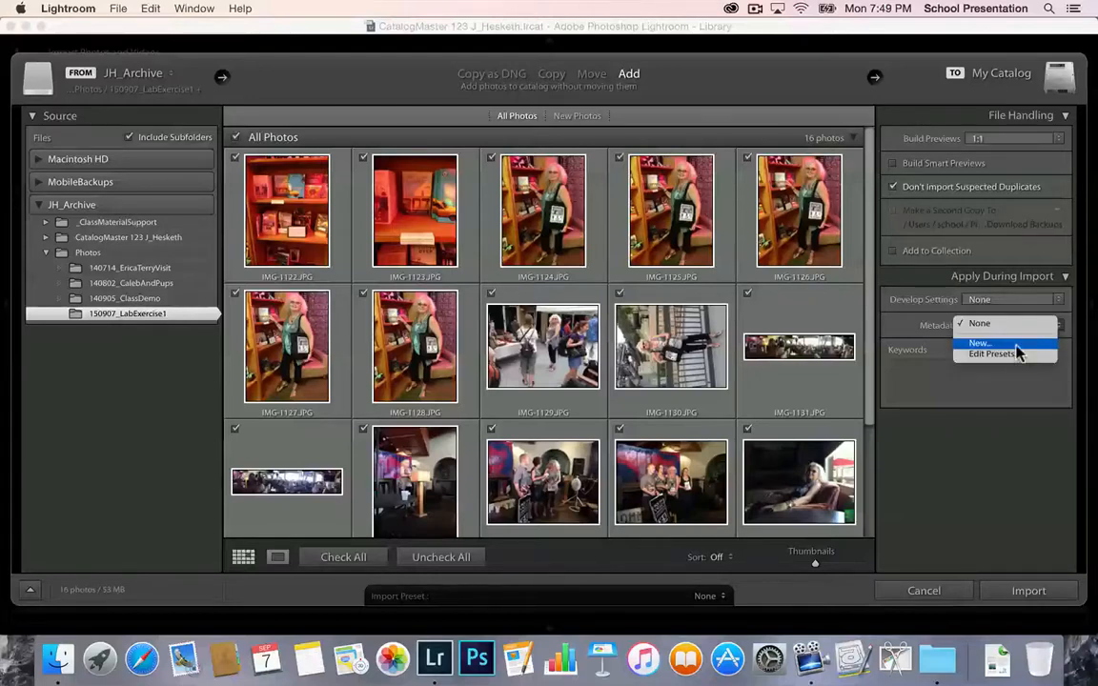
click(1016, 345)
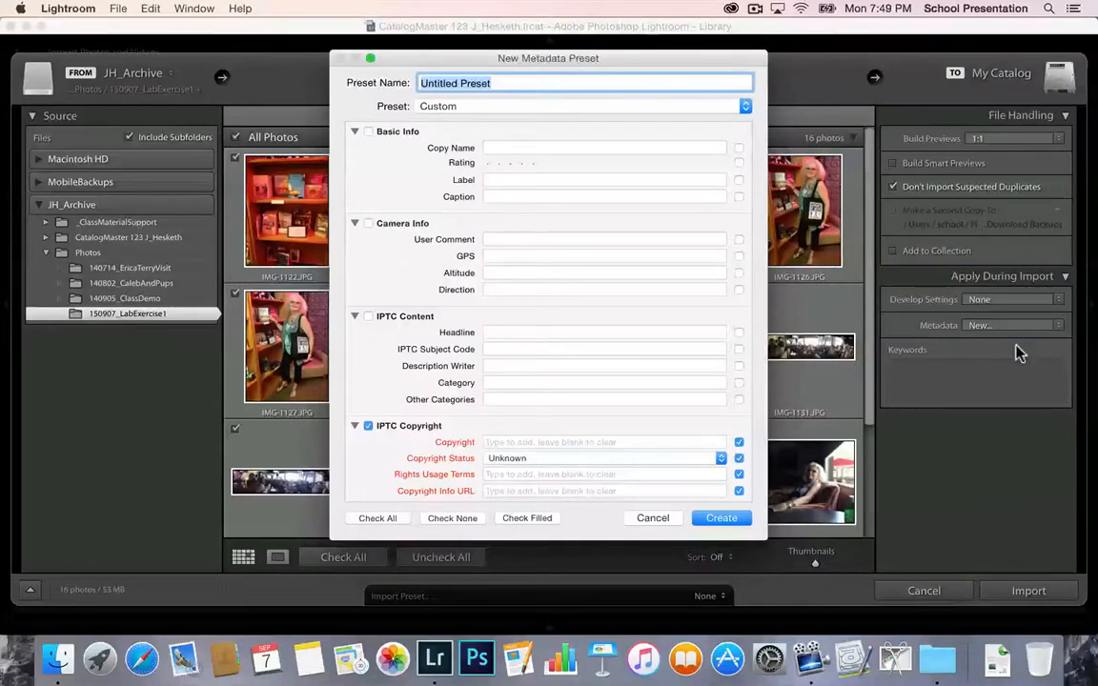
text(C)
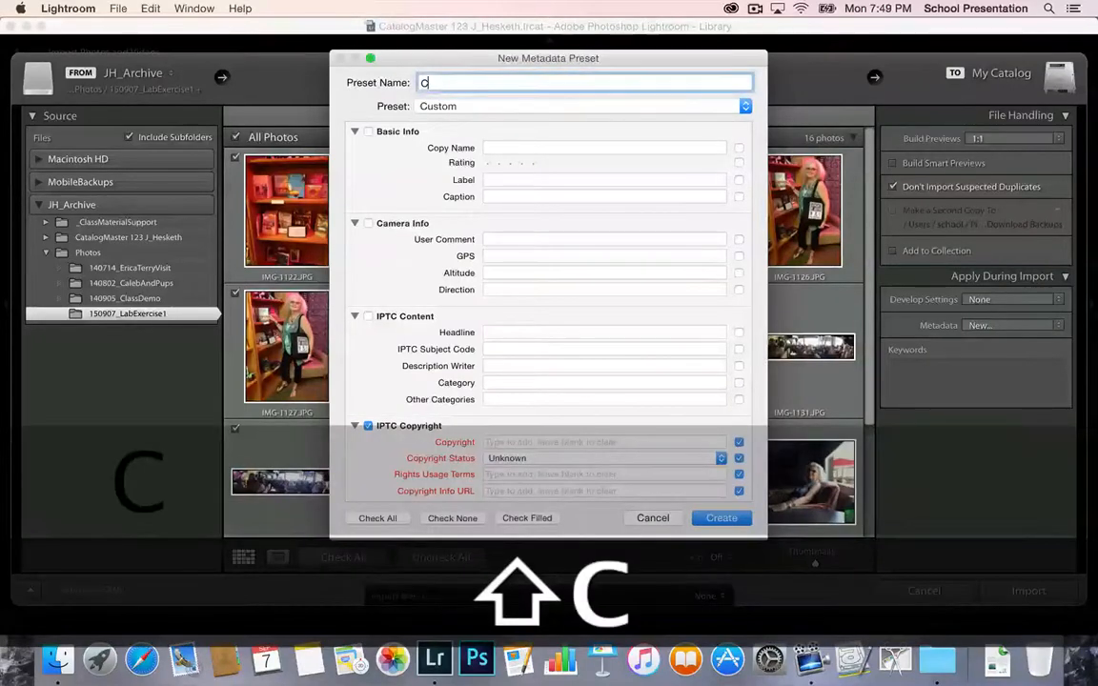
text(po)
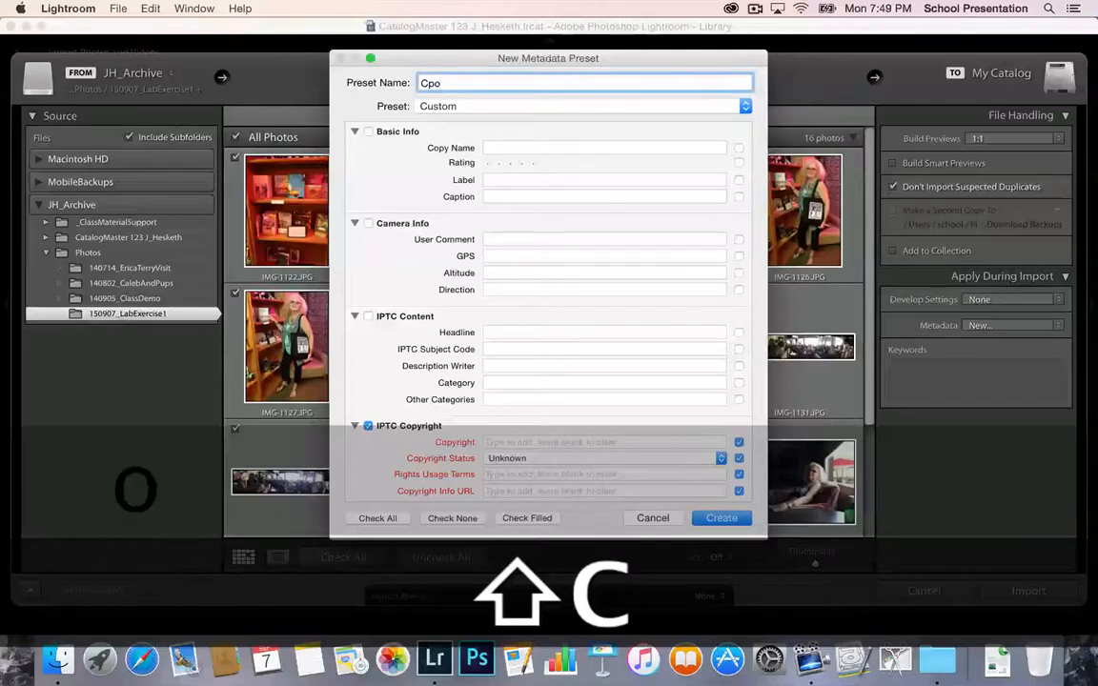
key(BackSpace)
key(BackSpace)
text(opy)
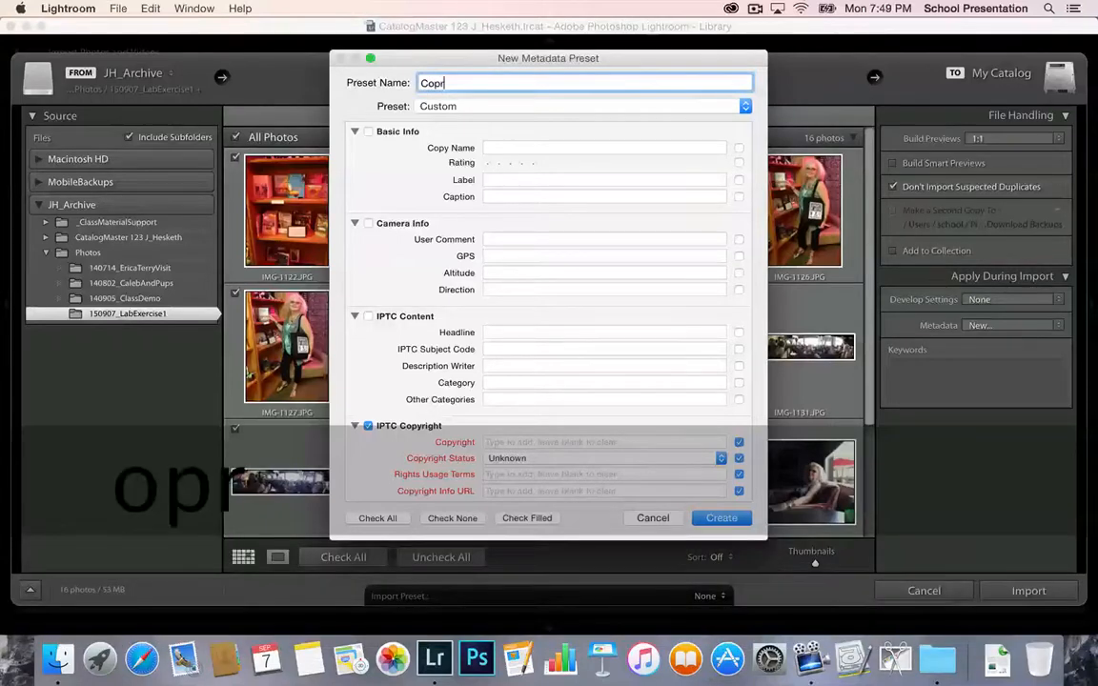
key(BackSpace)
key(BackSpace)
key(BackSpace)
key(BackSpace)
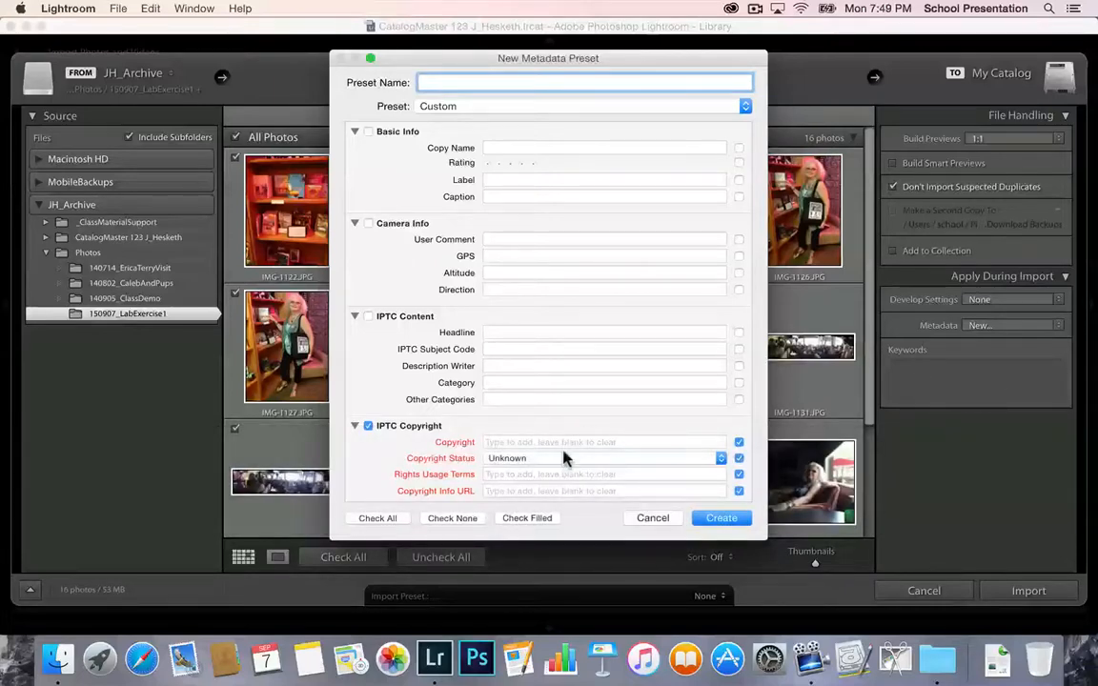
Set the Copyright Status to Copyrighted in the IPTC Copyright section of the new metadata preset
scroll(554, 441, down, 3)
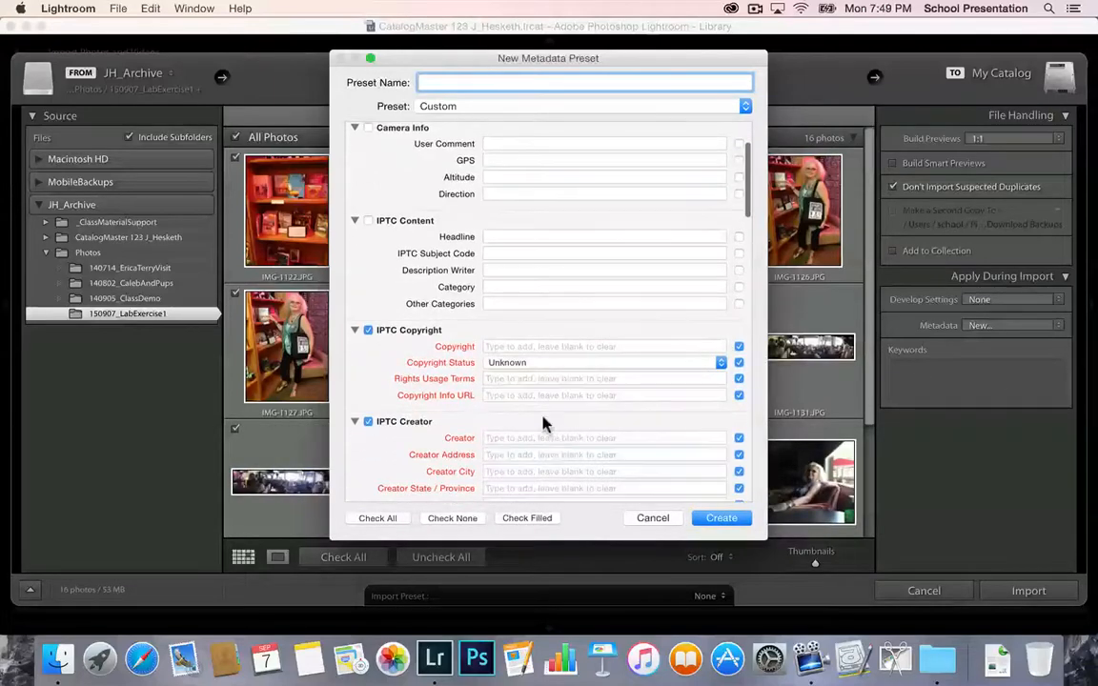
click(520, 347)
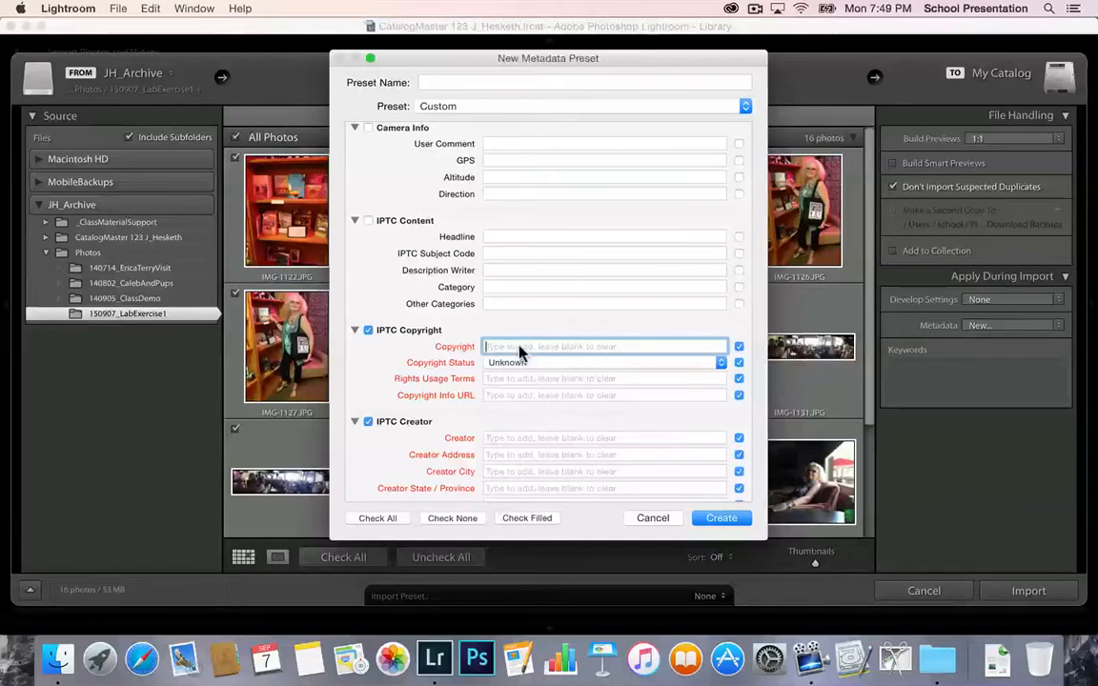
click(519, 366)
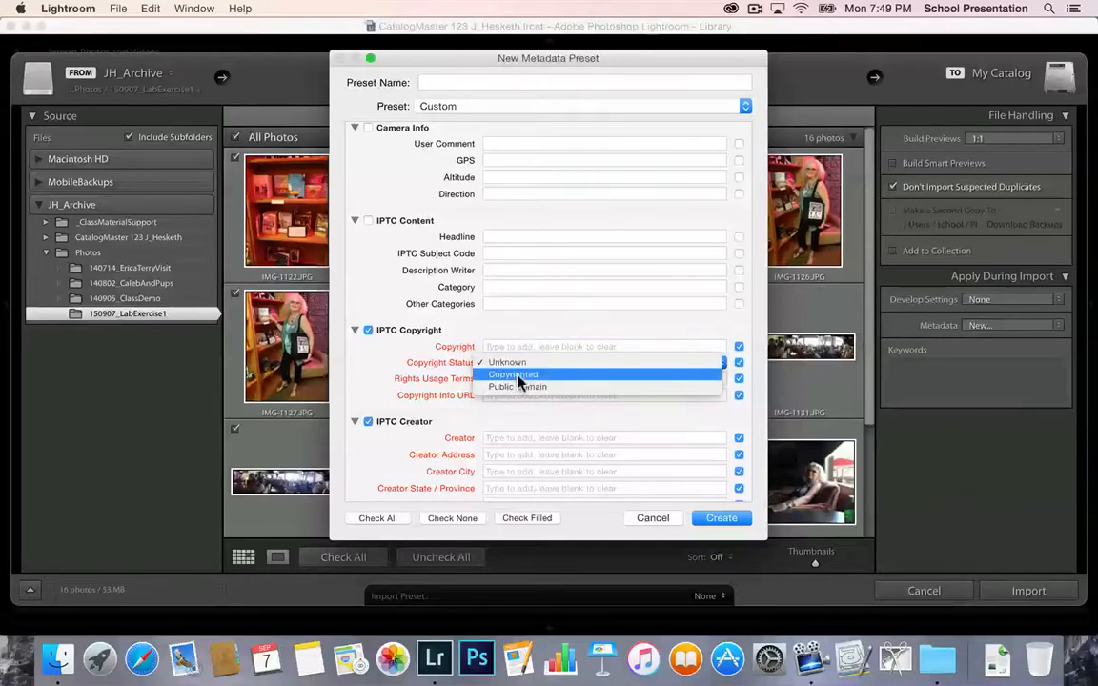
click(518, 380)
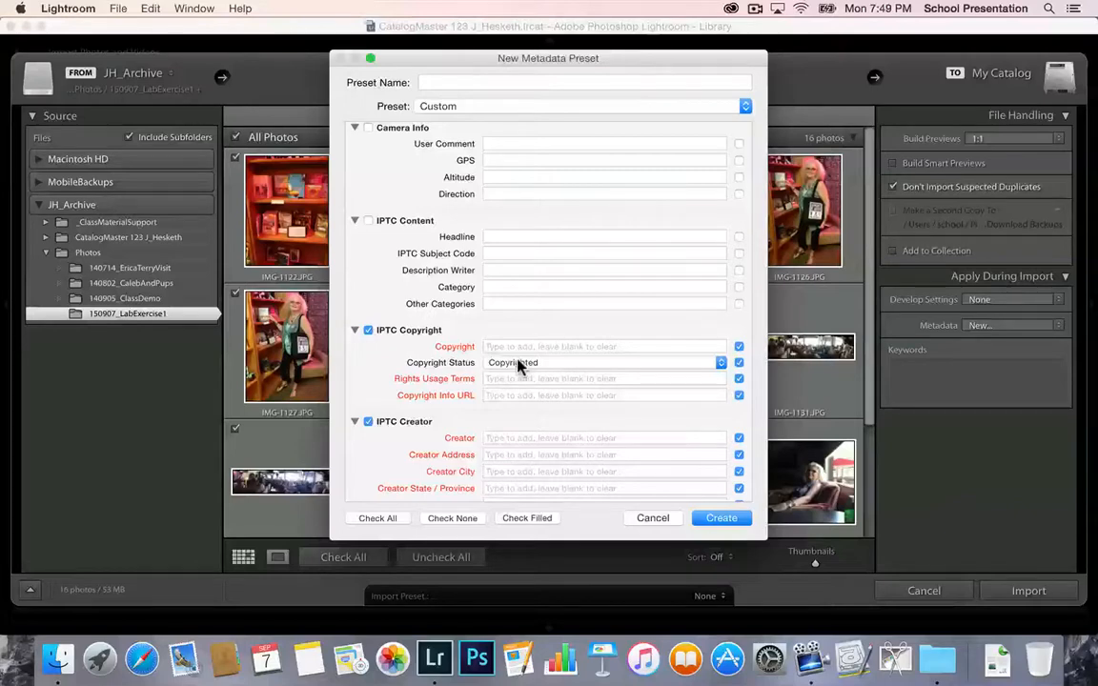
Fill in the IPTC Copyright field with the photographer's full name followed by "© 2015"
click(519, 346)
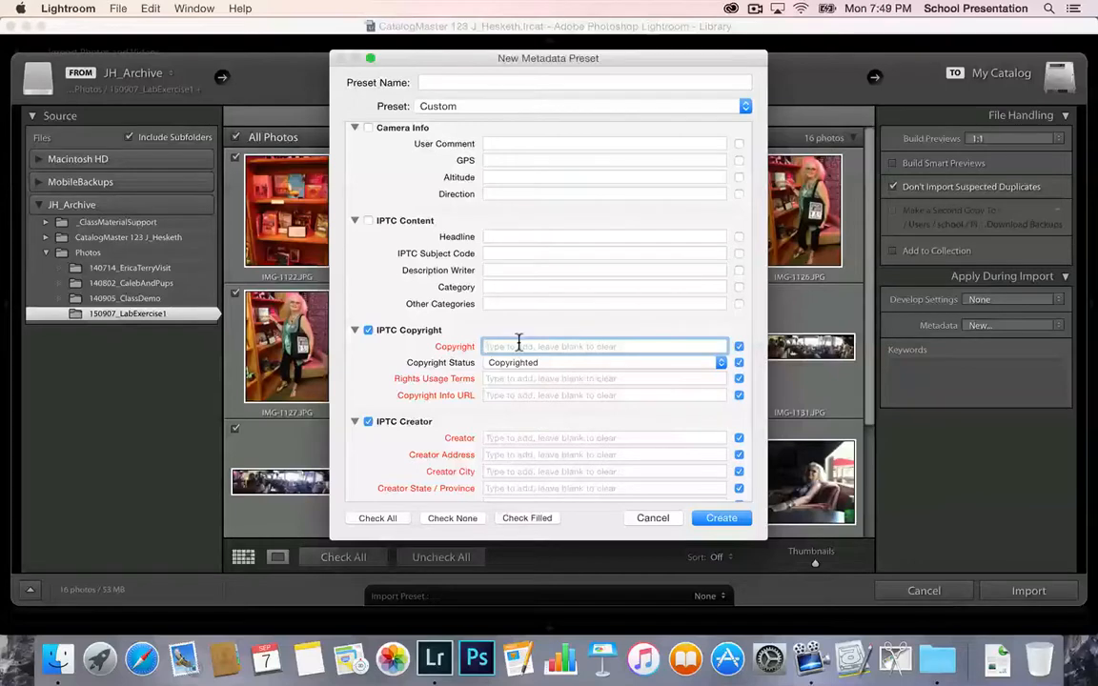
text(Joh)
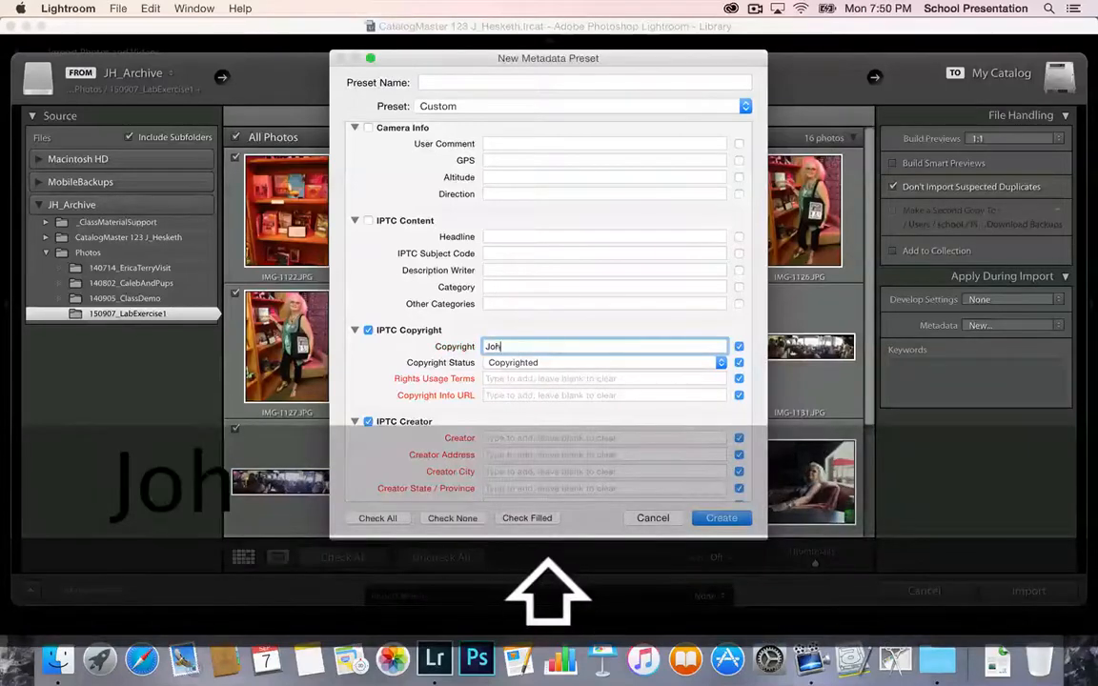
text(n Hesketh)
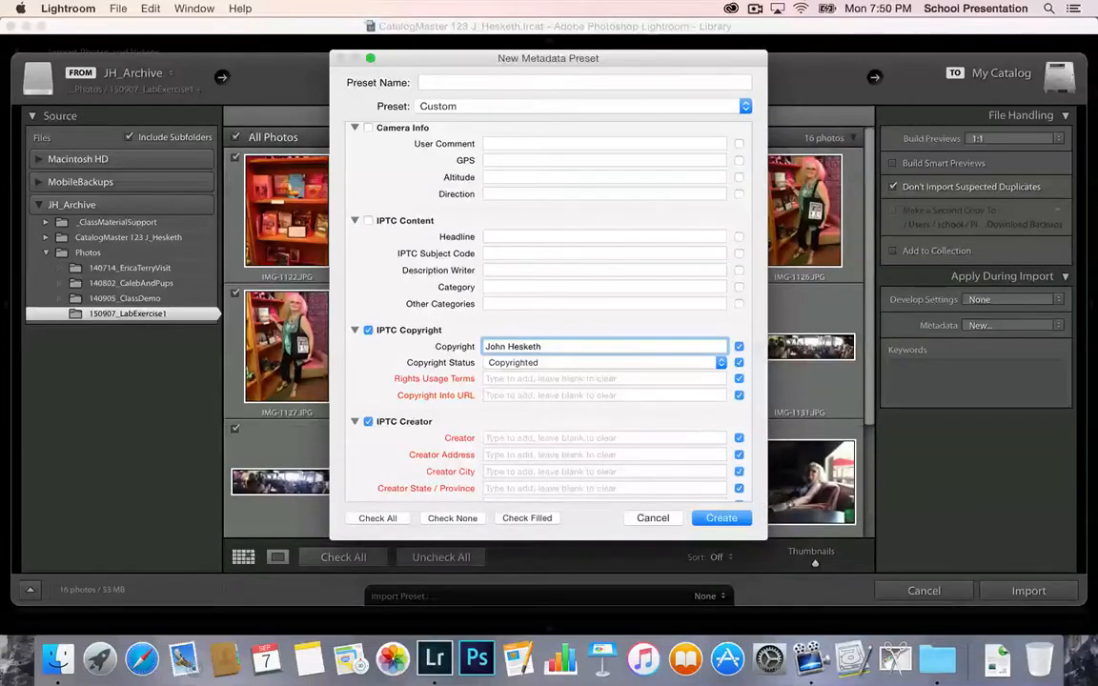
key(alt)
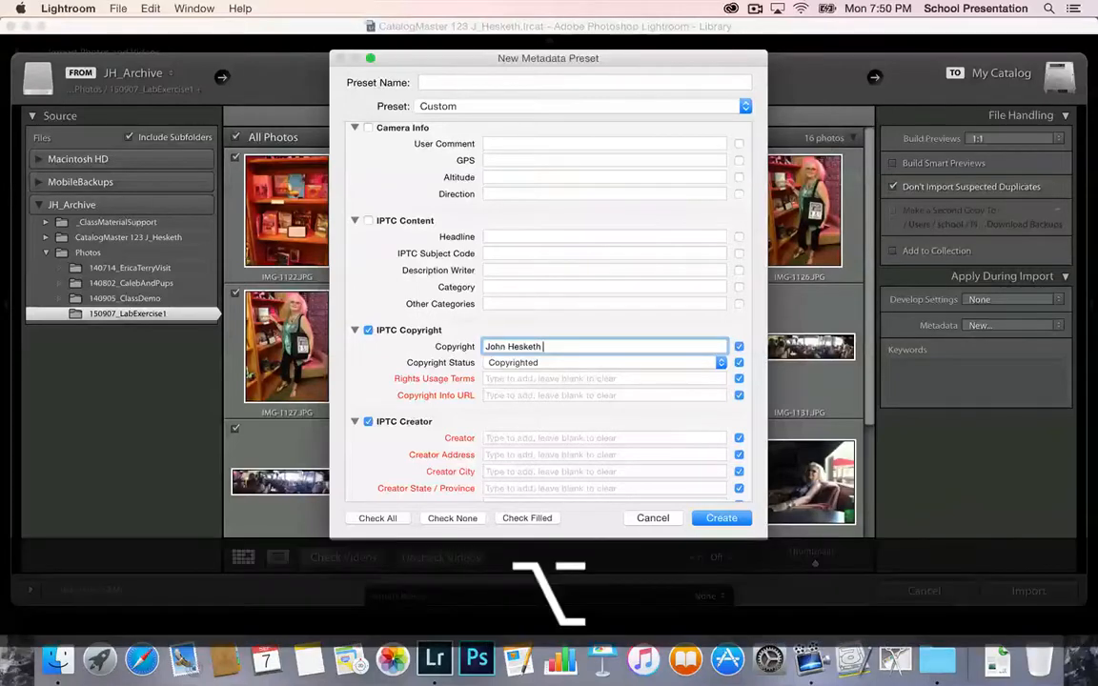
text(©)
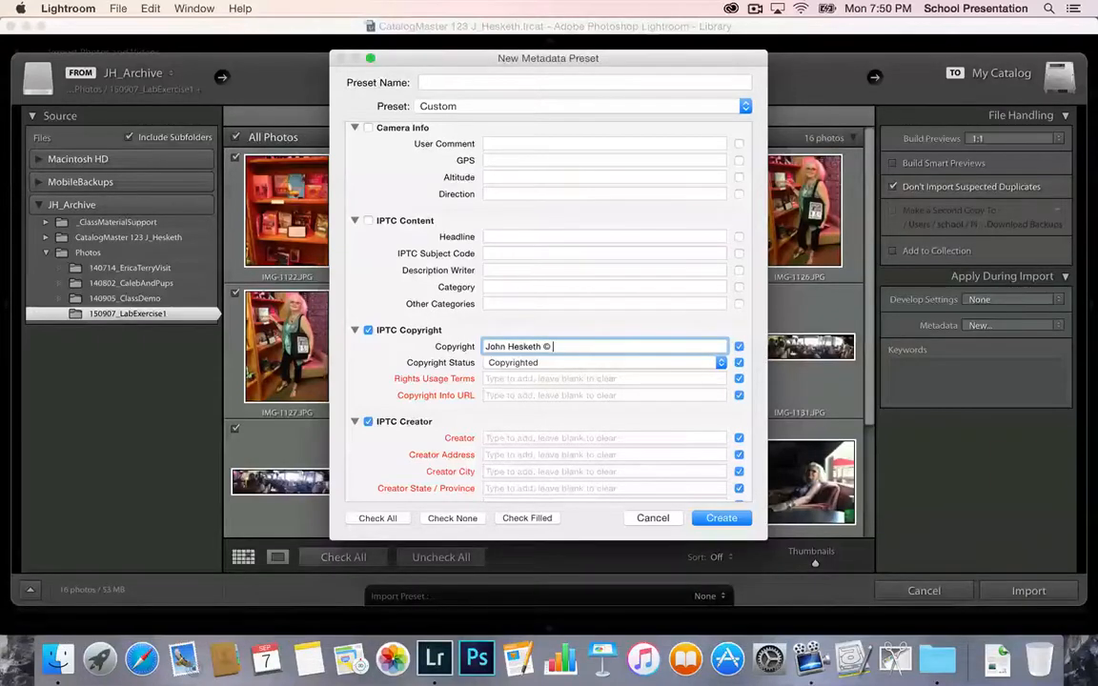
text( 2015)
Set the Rights Usage Terms of the metadata preset to "All Rights Reserved"
click(583, 378)
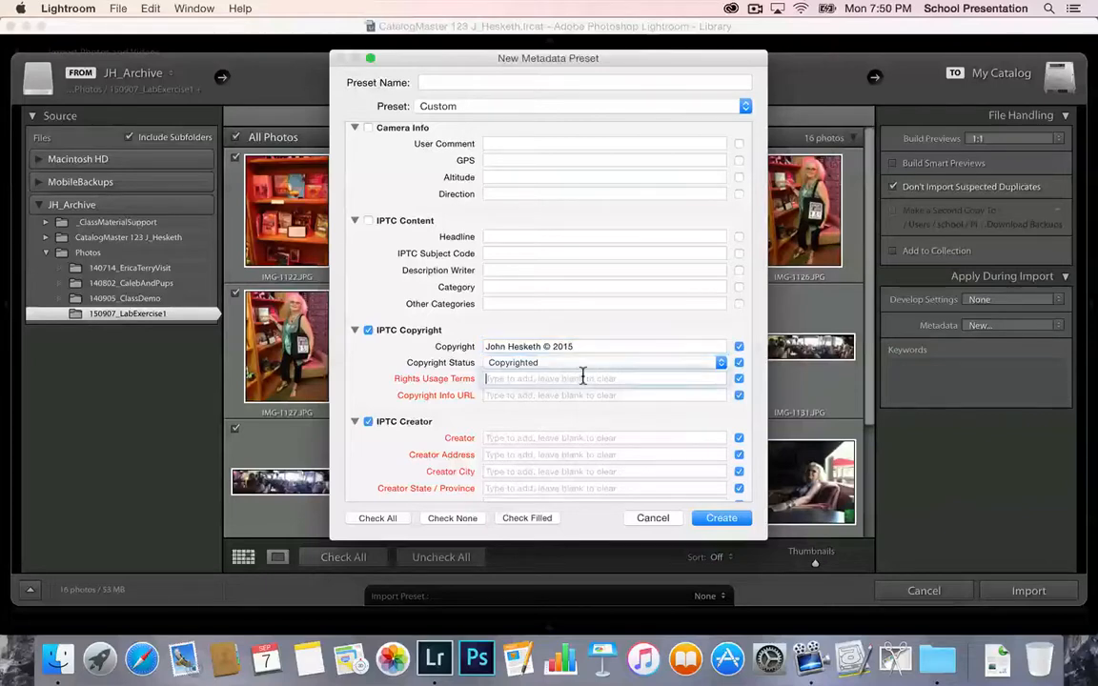
text(A)
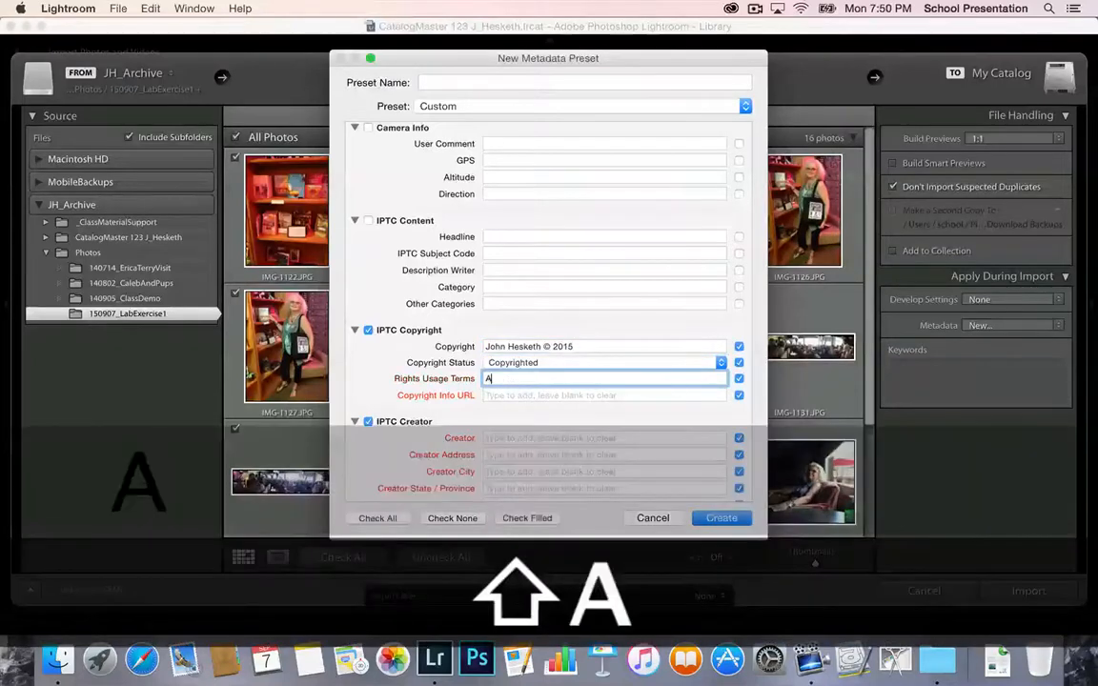
text(ll Righ)
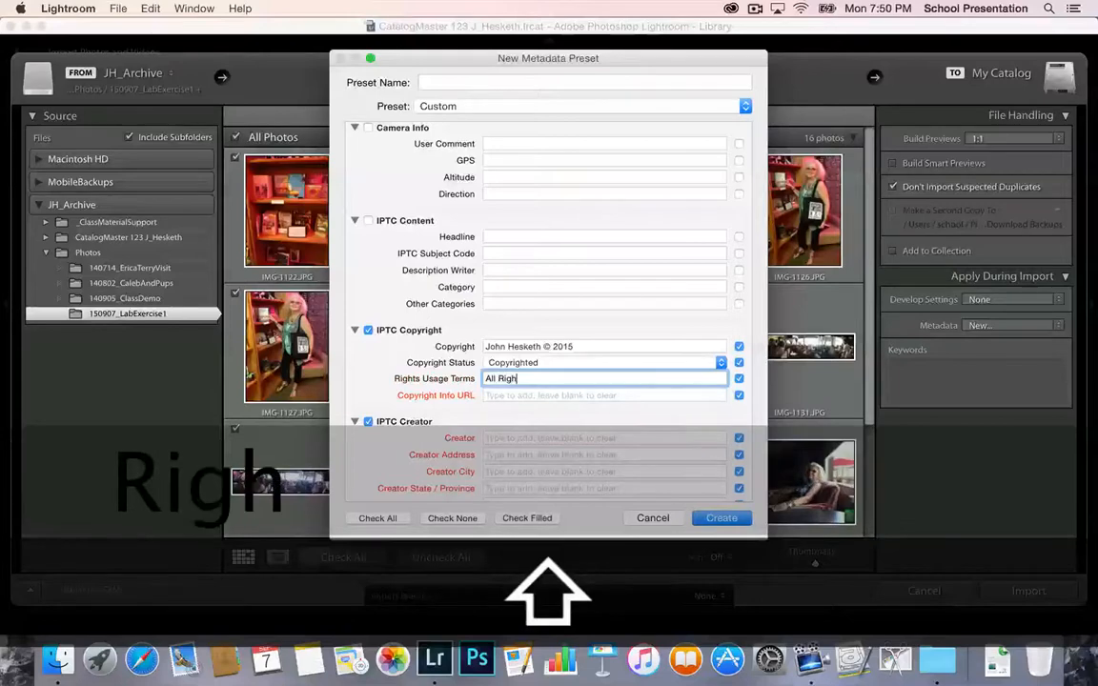
text(ts Reserved)
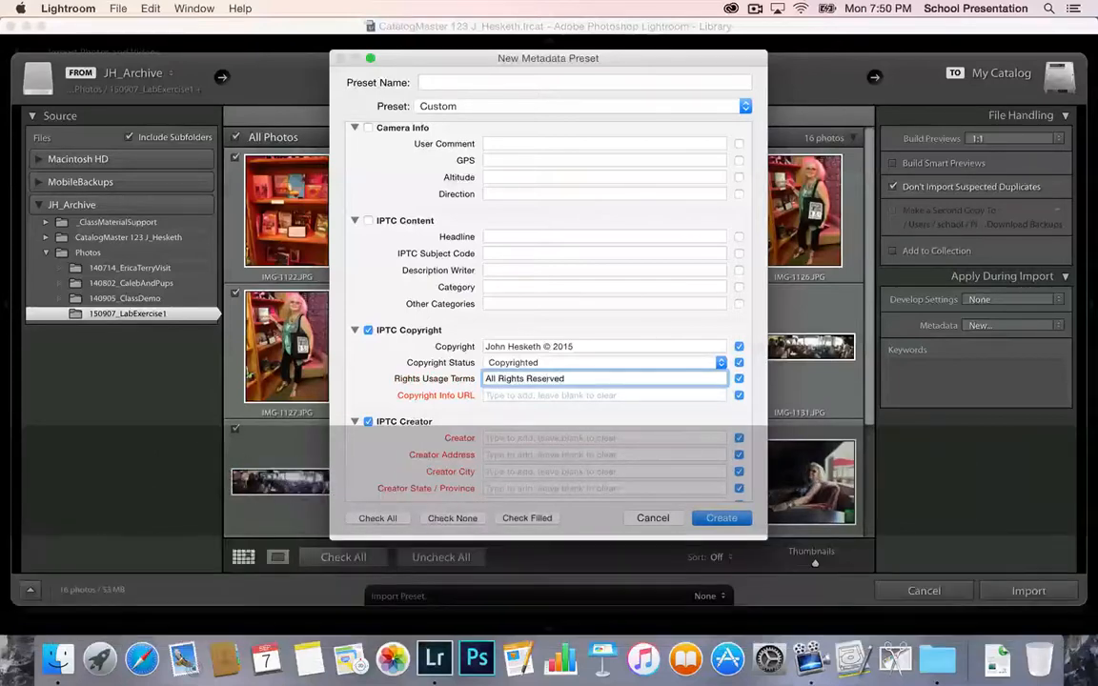
Fill in the Copyright Info URL of the metadata preset with the photographer's website address
click(584, 394)
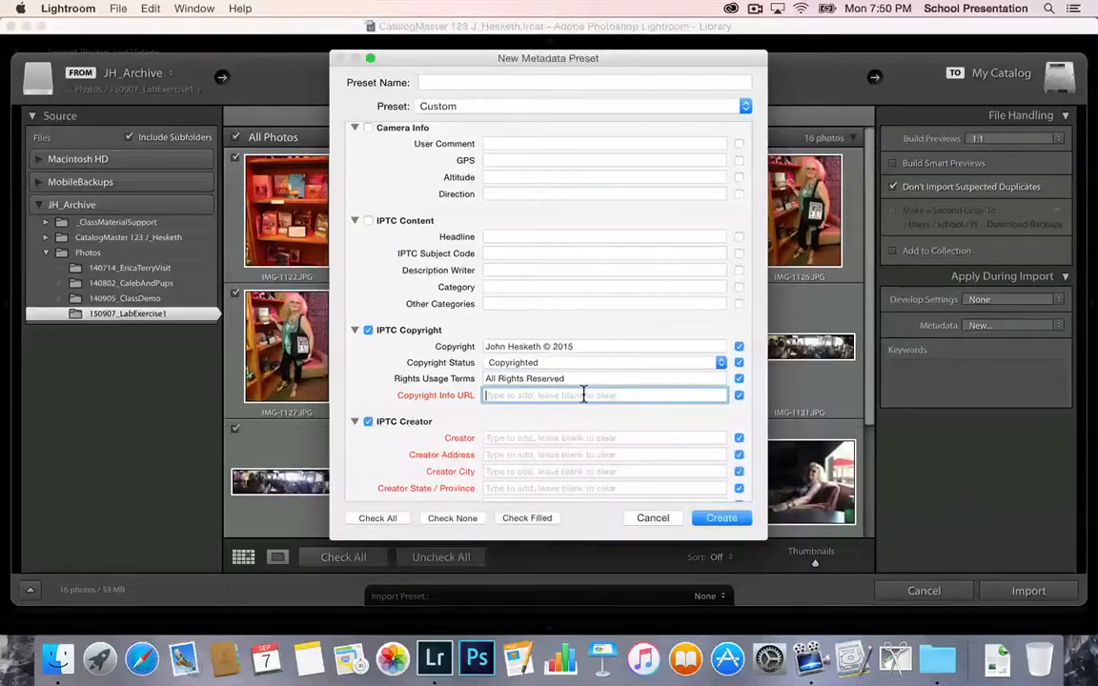
text(ht)
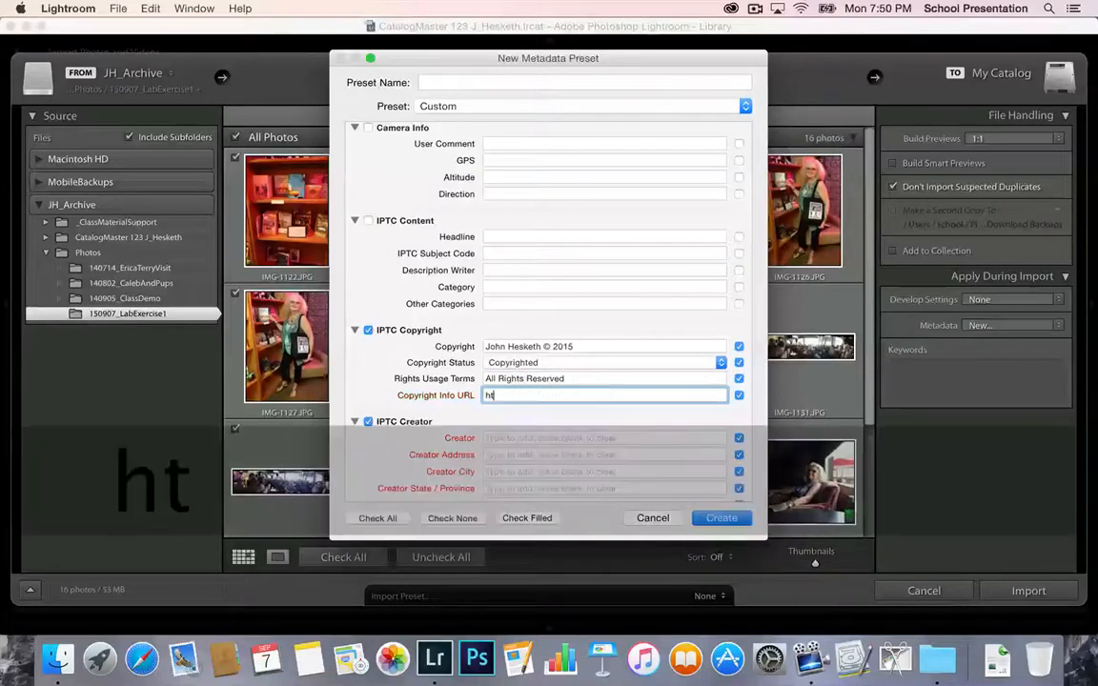
text(tp:)
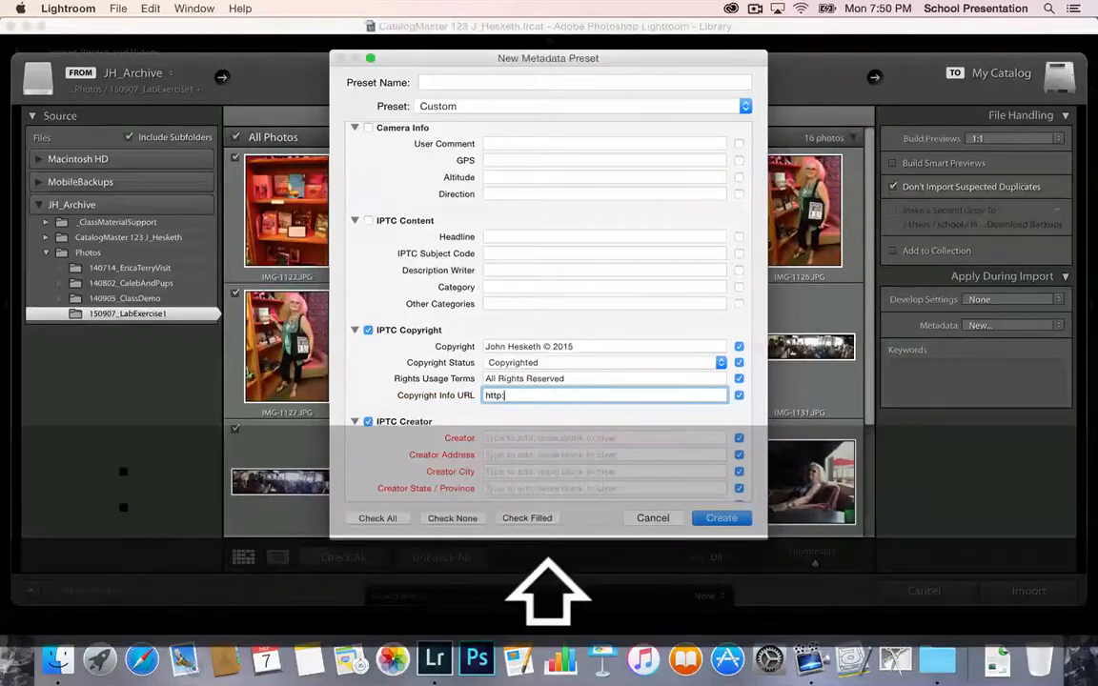
text(//WWW.johnh)
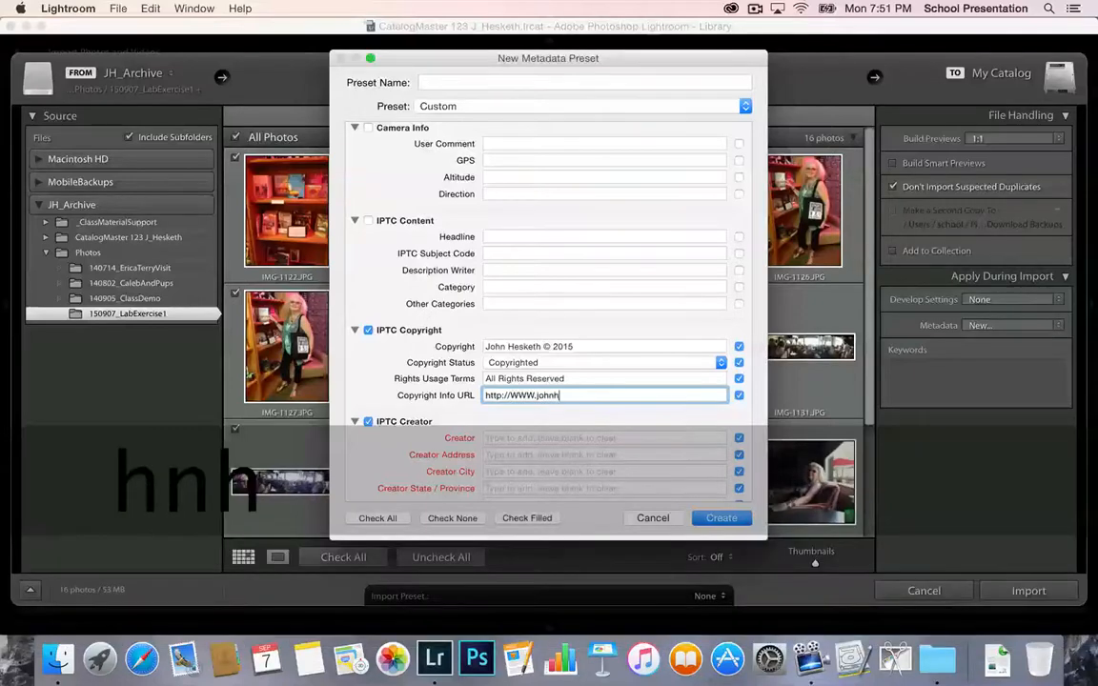
text(esketh.)
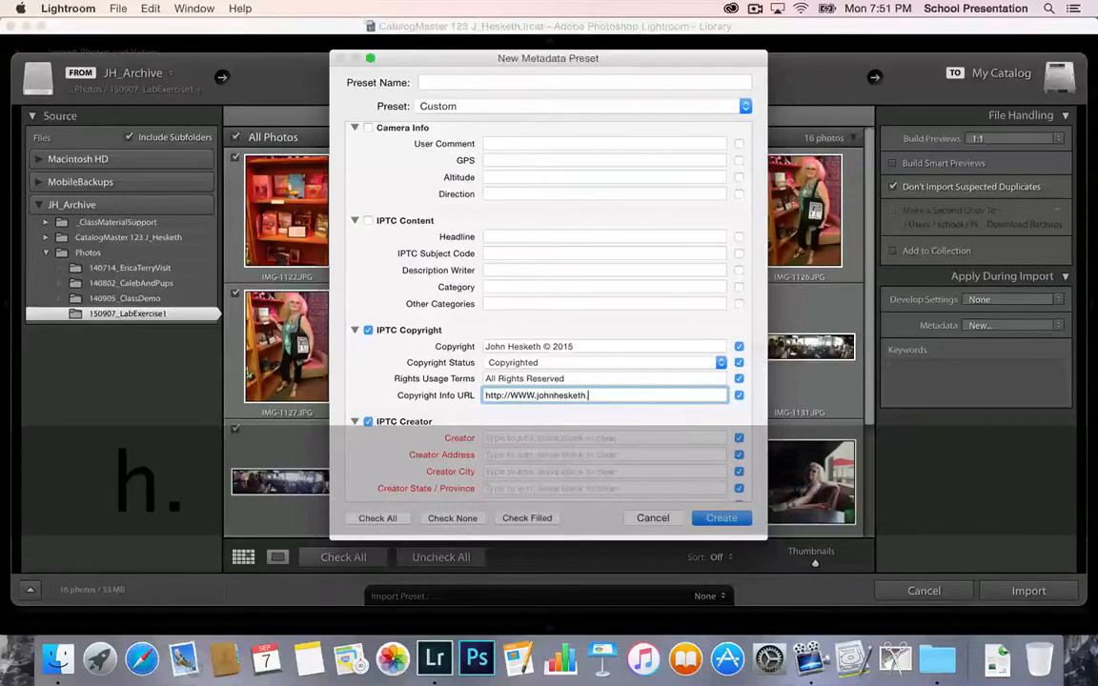
text(com)
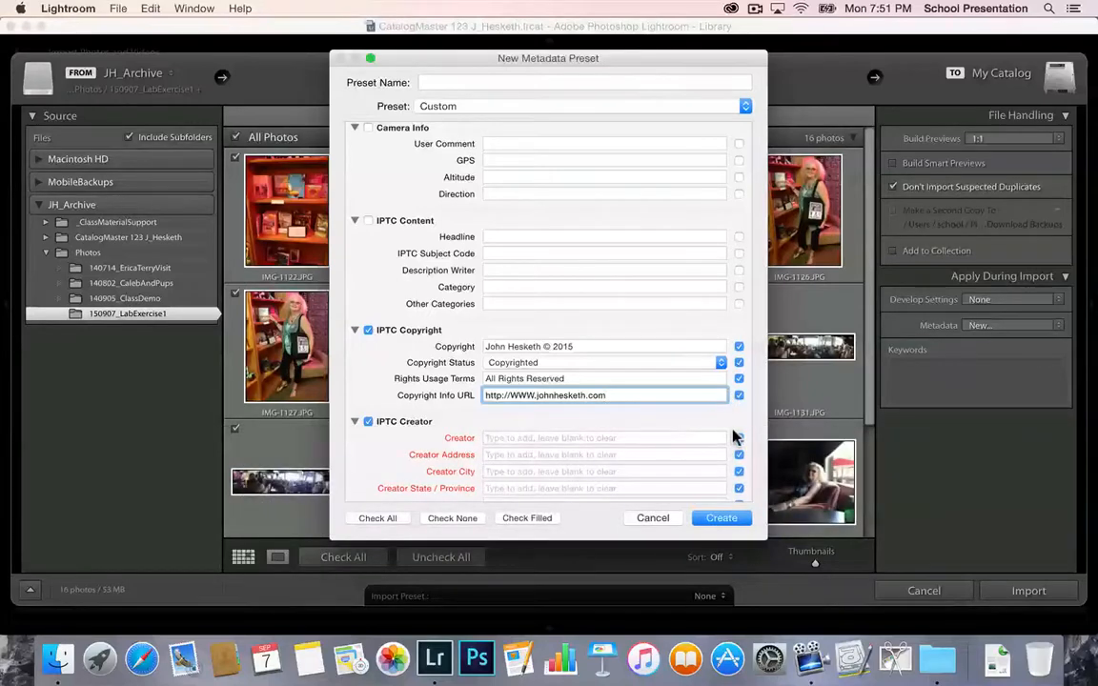
triple_click(666, 394)
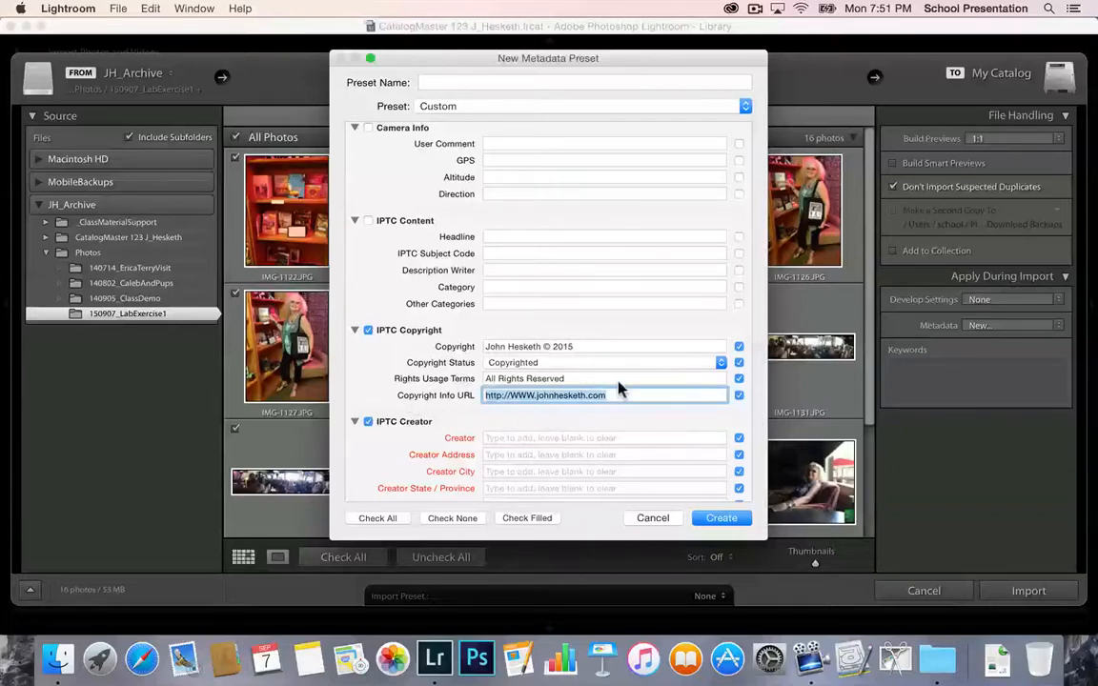
Name the metadata preset with the photographer's first initial and surname followed by "©2015", and create it
scroll(592, 344, up, 3)
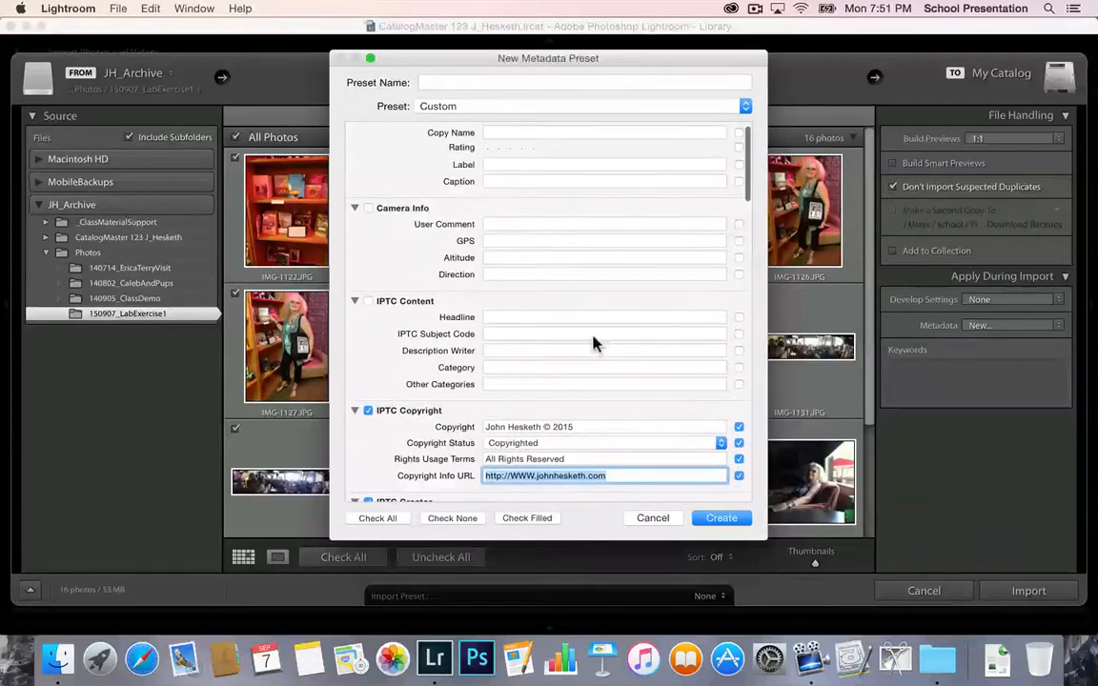
click(479, 83)
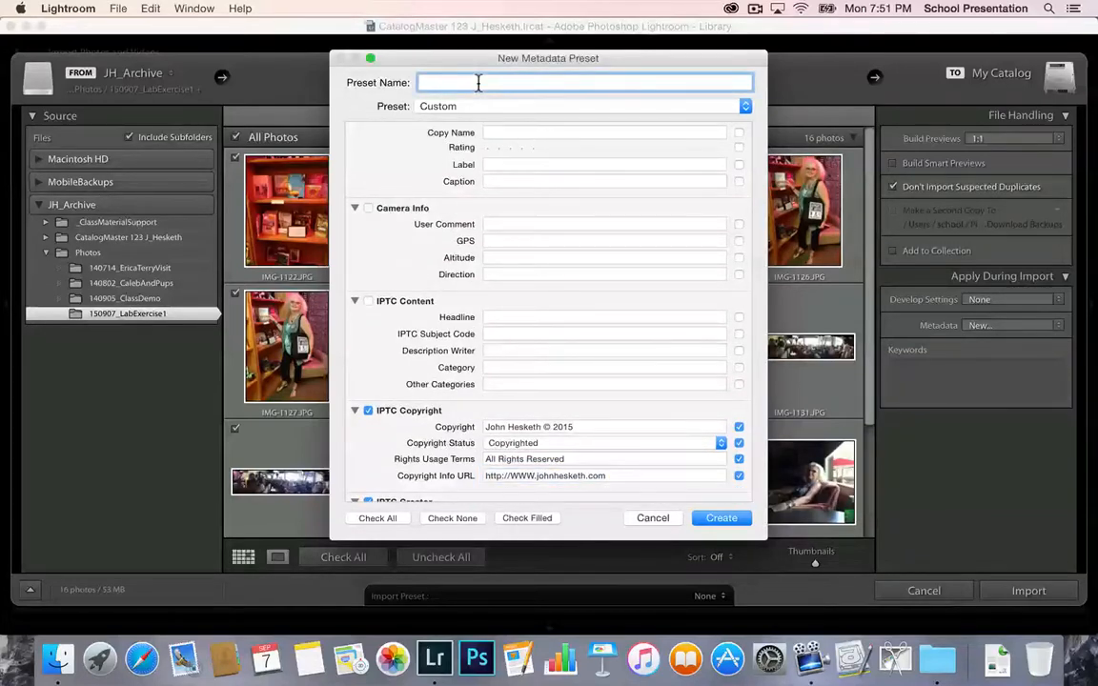
text(J)
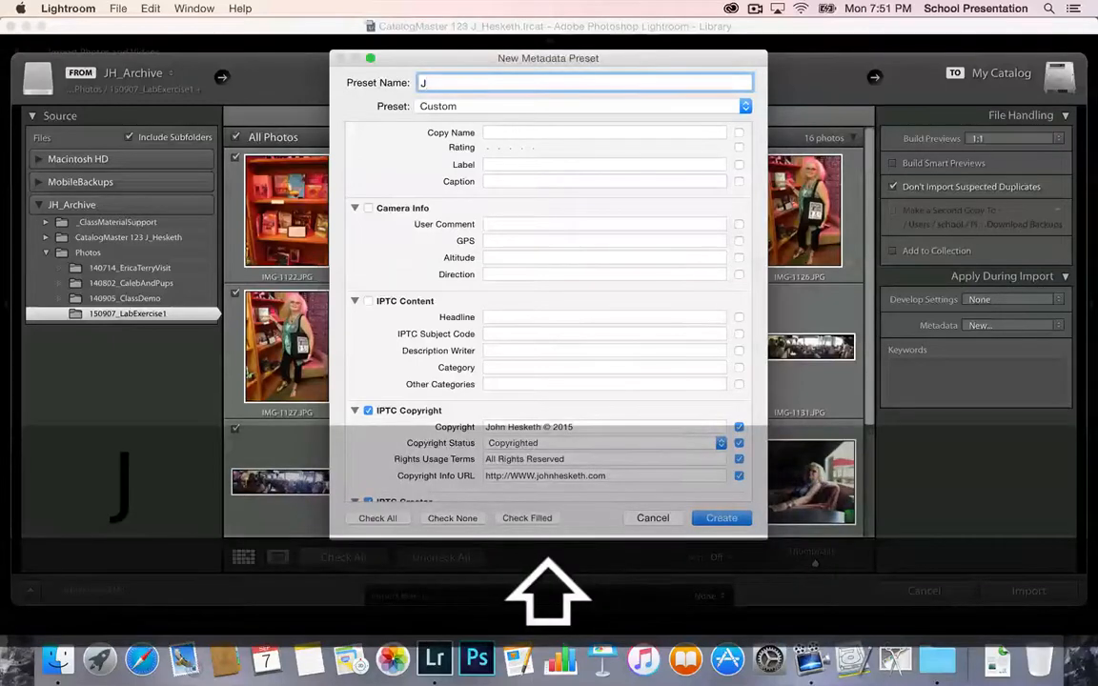
text(Hesketh)
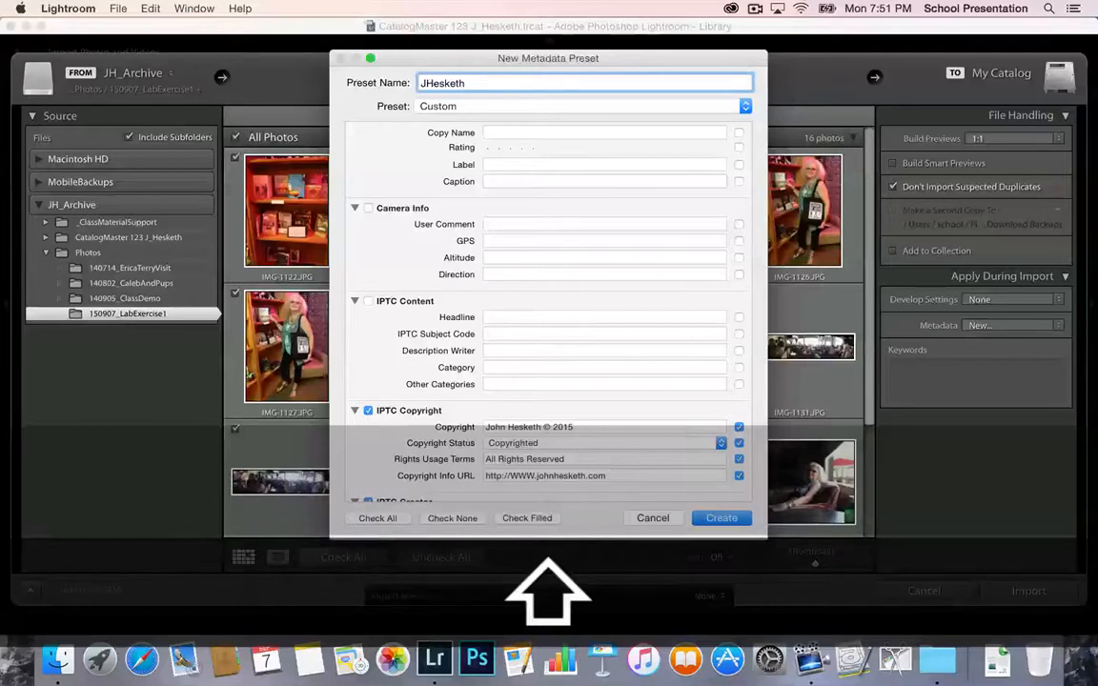
text(©)
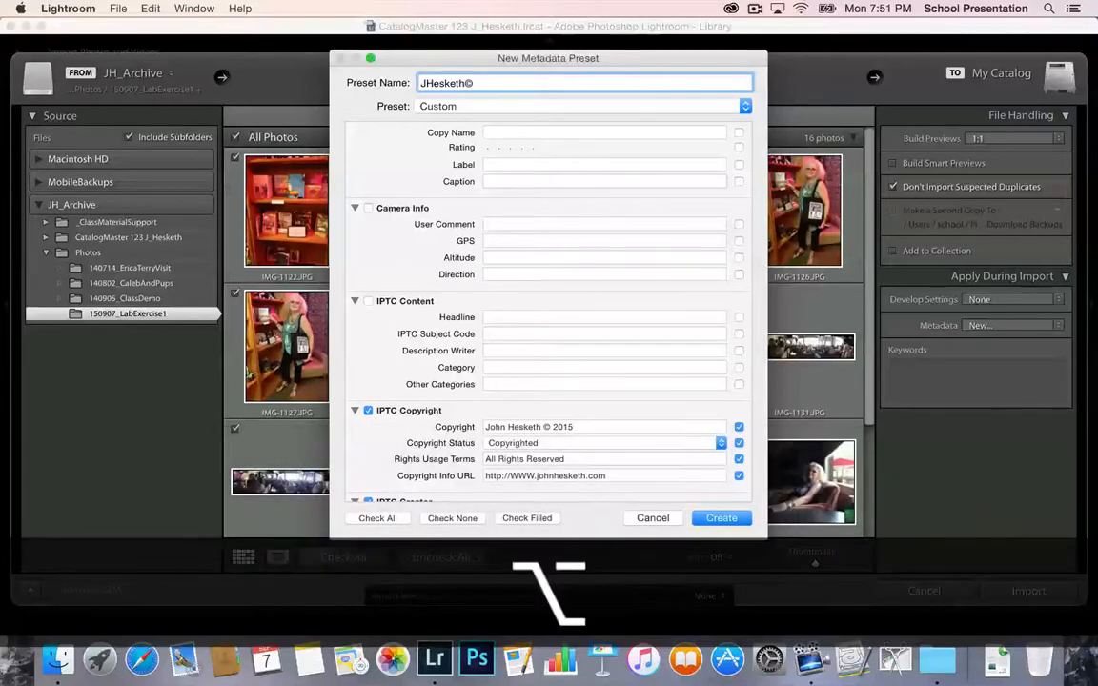
text(2015)
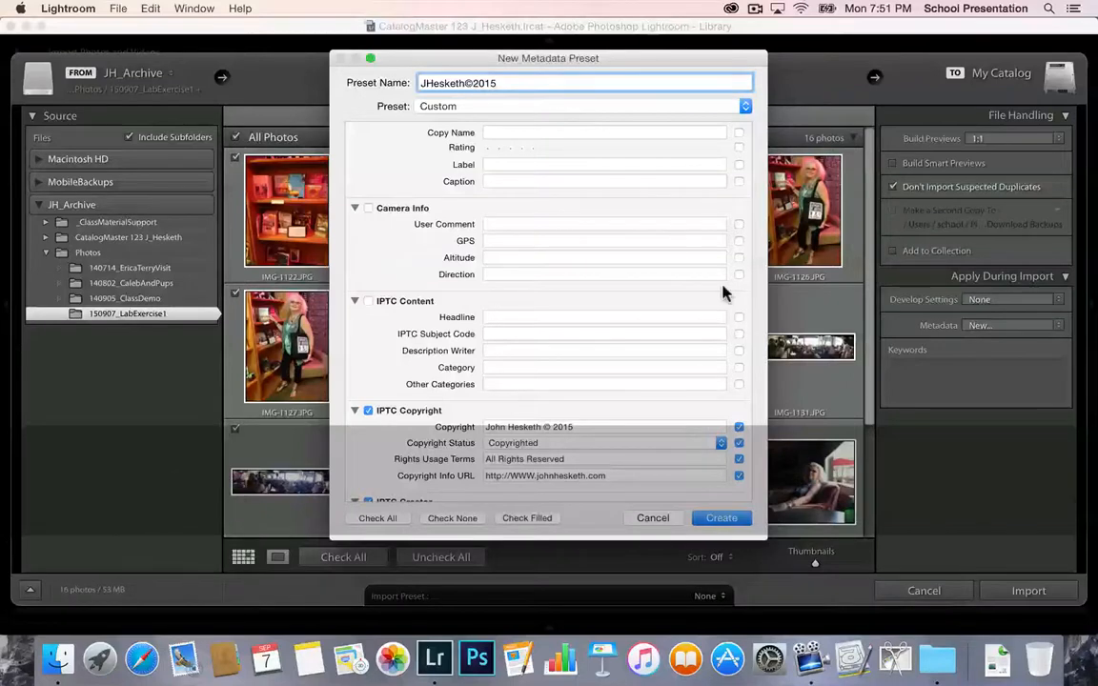
scroll(724, 293, down, 1)
scroll(725, 293, down, 1)
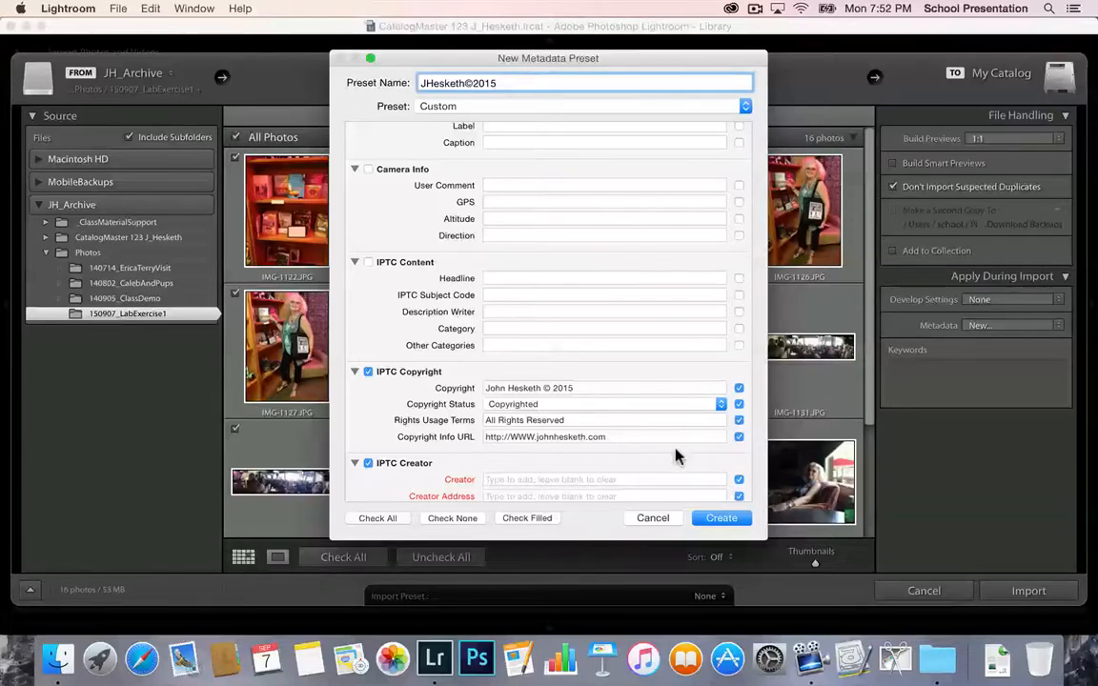
click(717, 520)
click(721, 520)
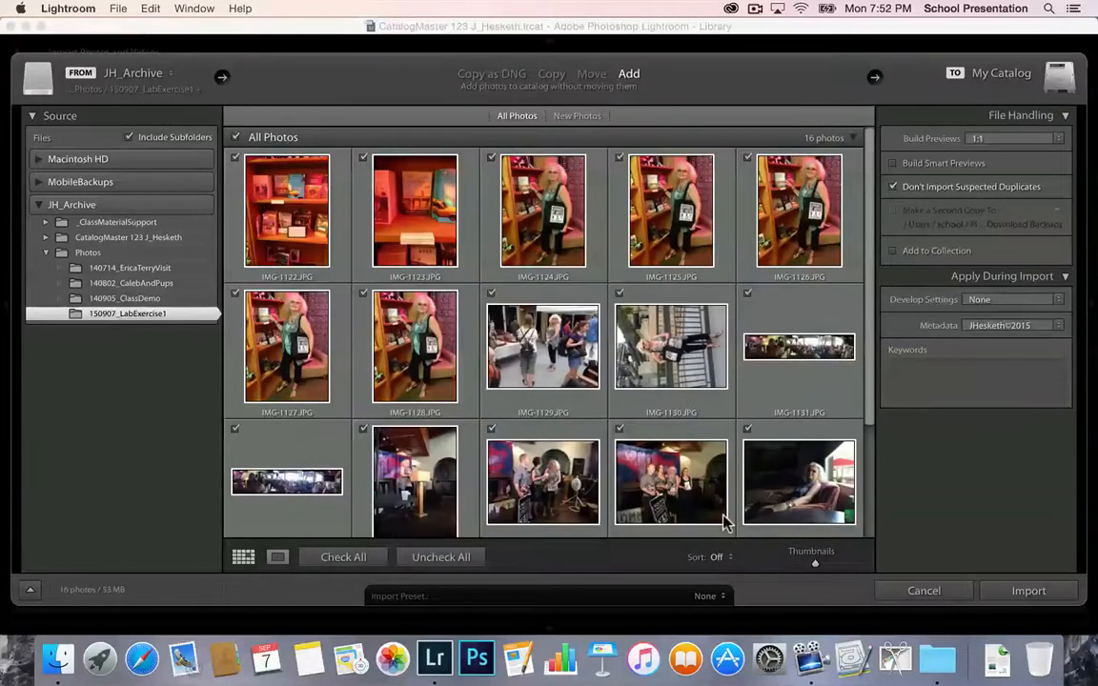
Switch the import metadata to None and back to the new ©2015 copyright preset
click(1038, 325)
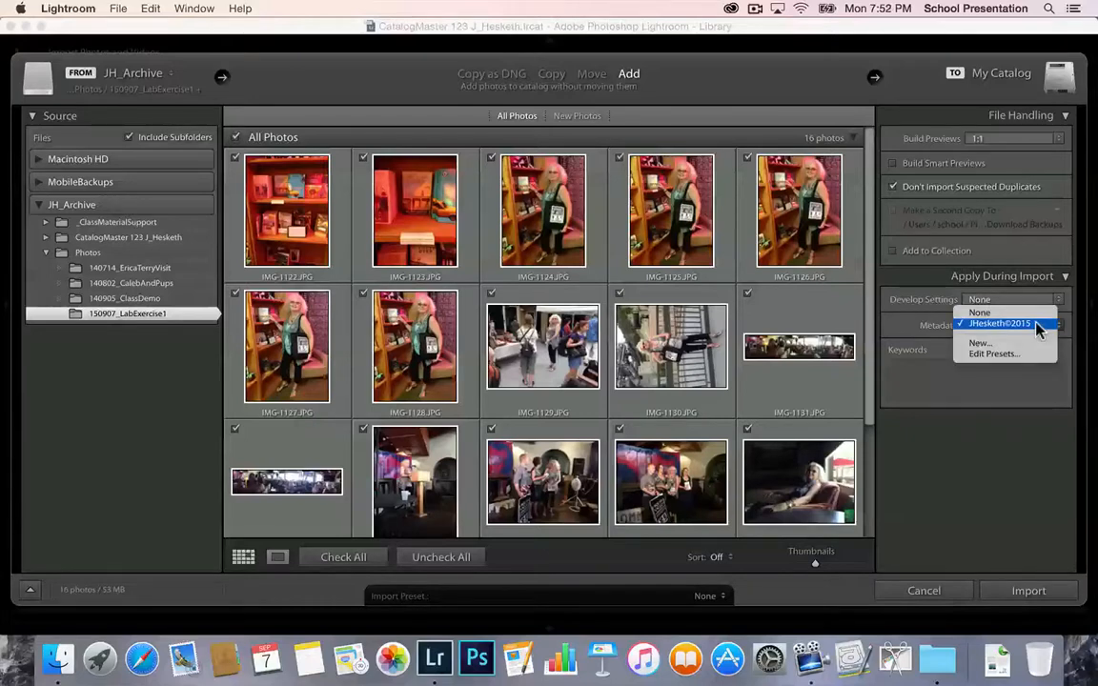
click(1033, 314)
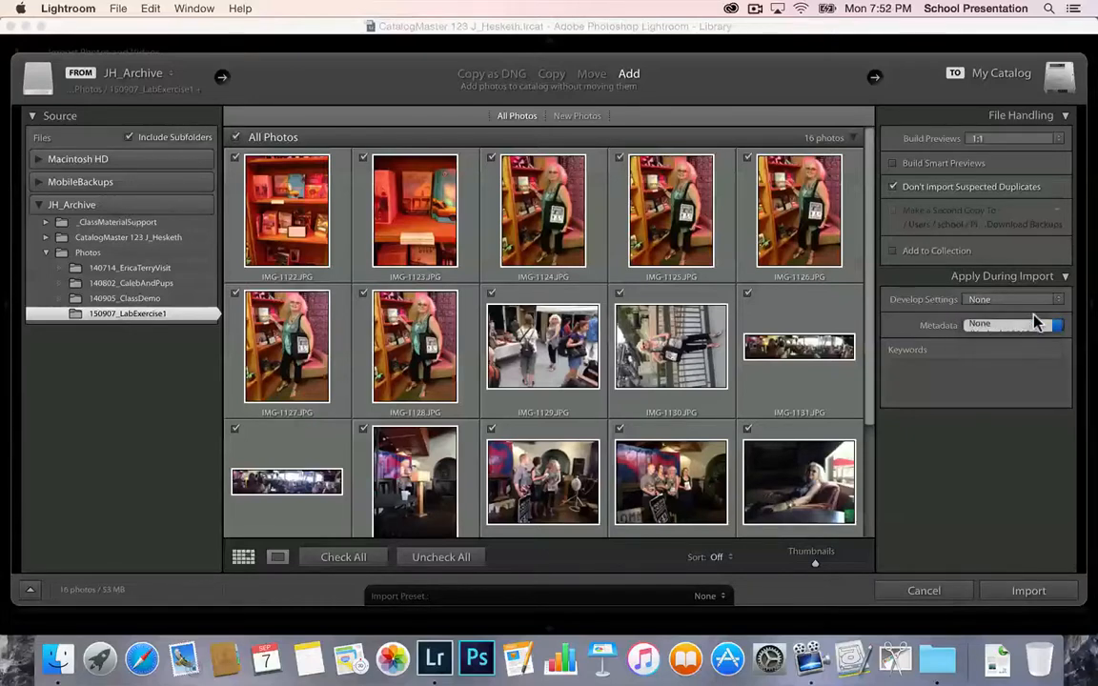
click(1034, 322)
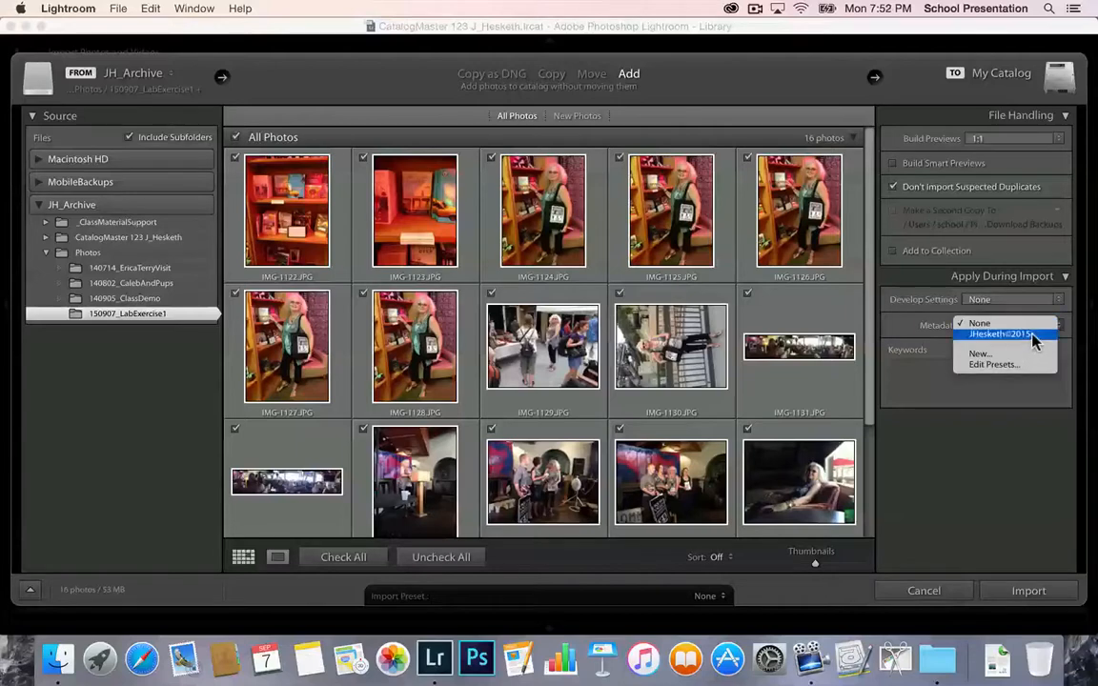
click(1032, 335)
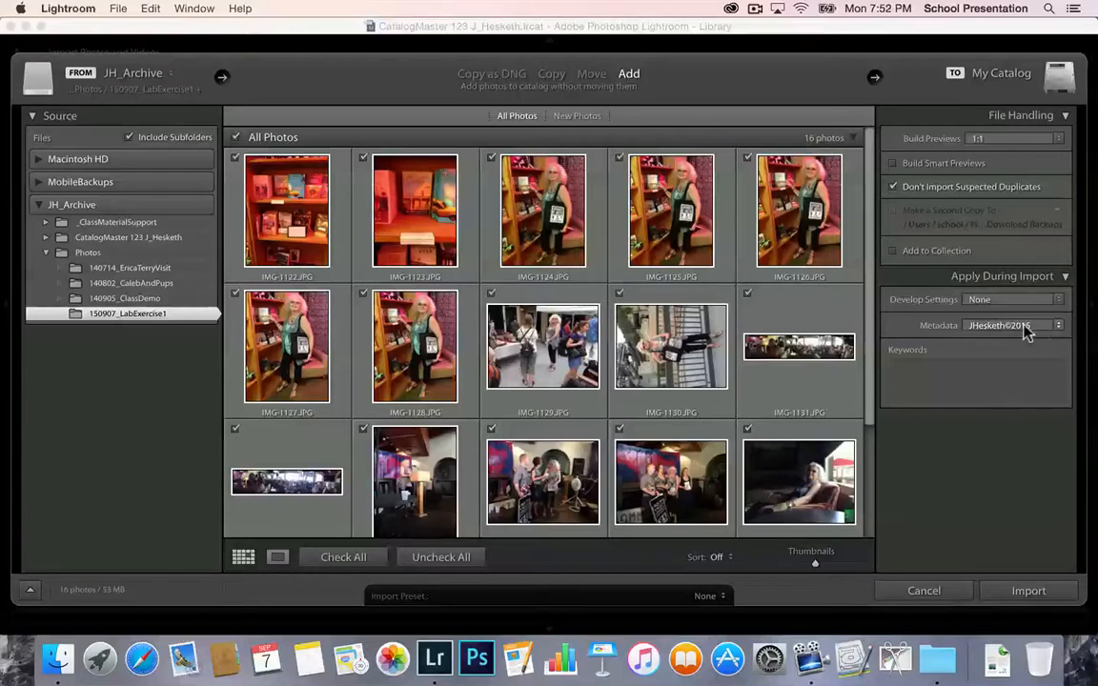
click(758, 11)
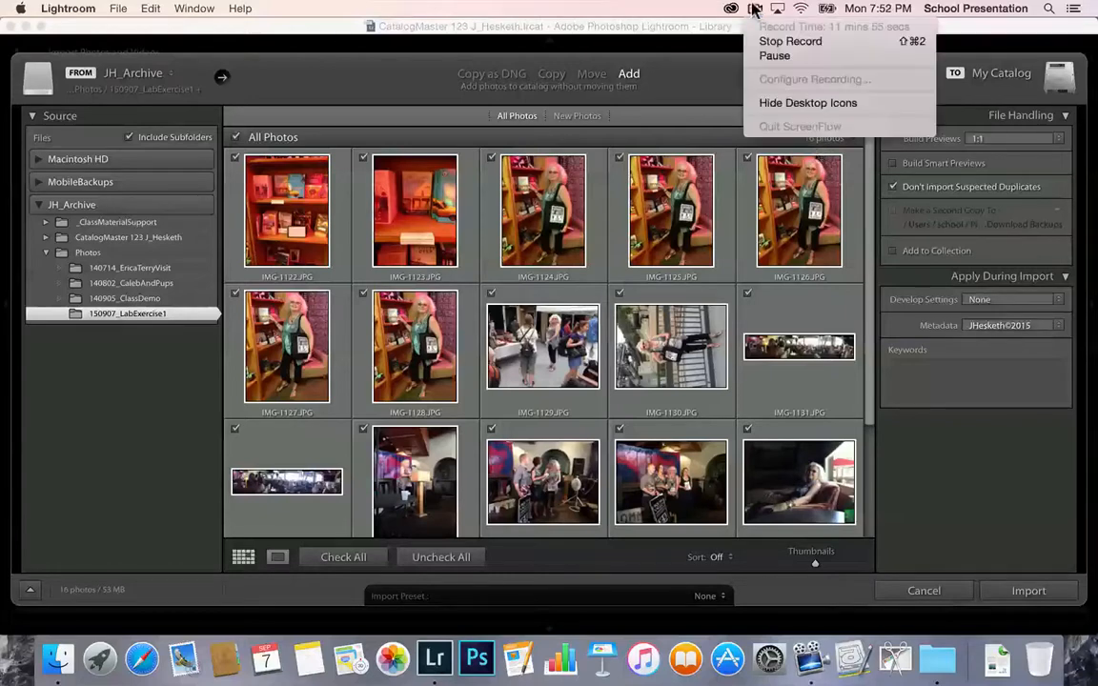
click(767, 59)
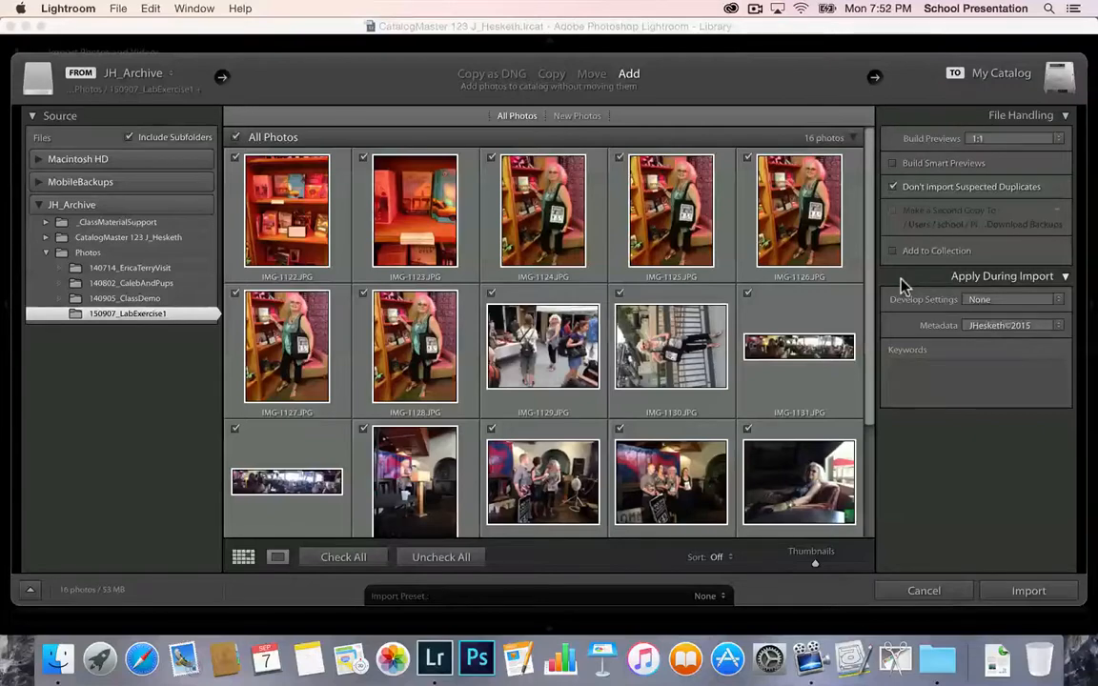
Enter "Squaw Valley" as the first keyword to apply to the photos during import, followed by a comma
scroll(789, 361, down, 2)
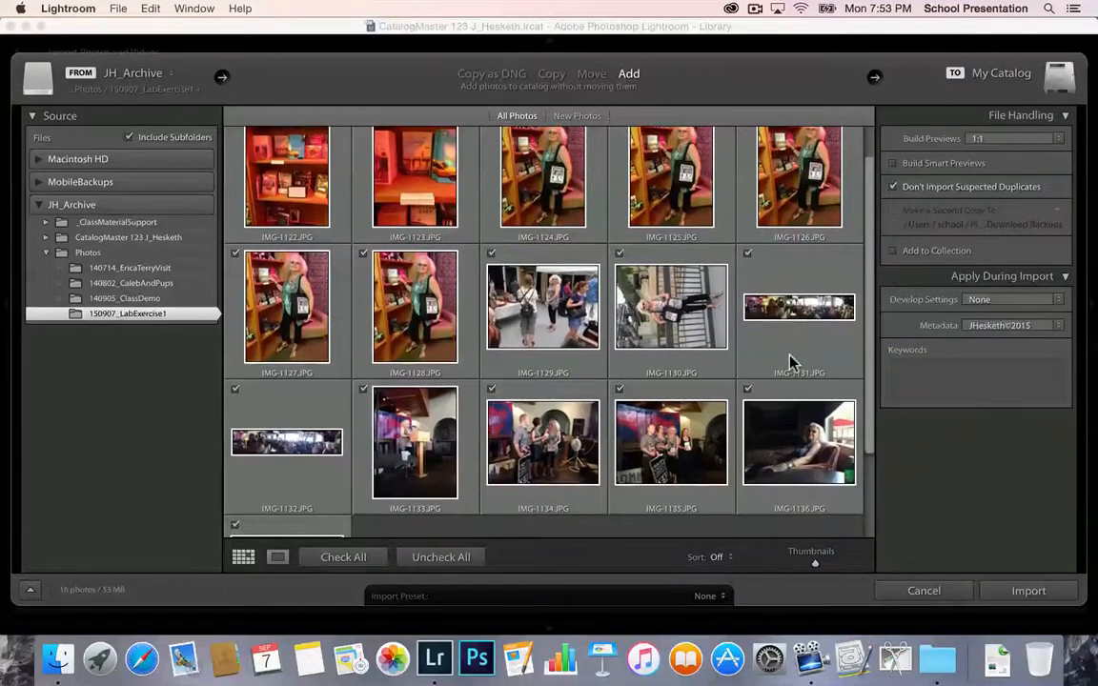
scroll(789, 360, up, 1)
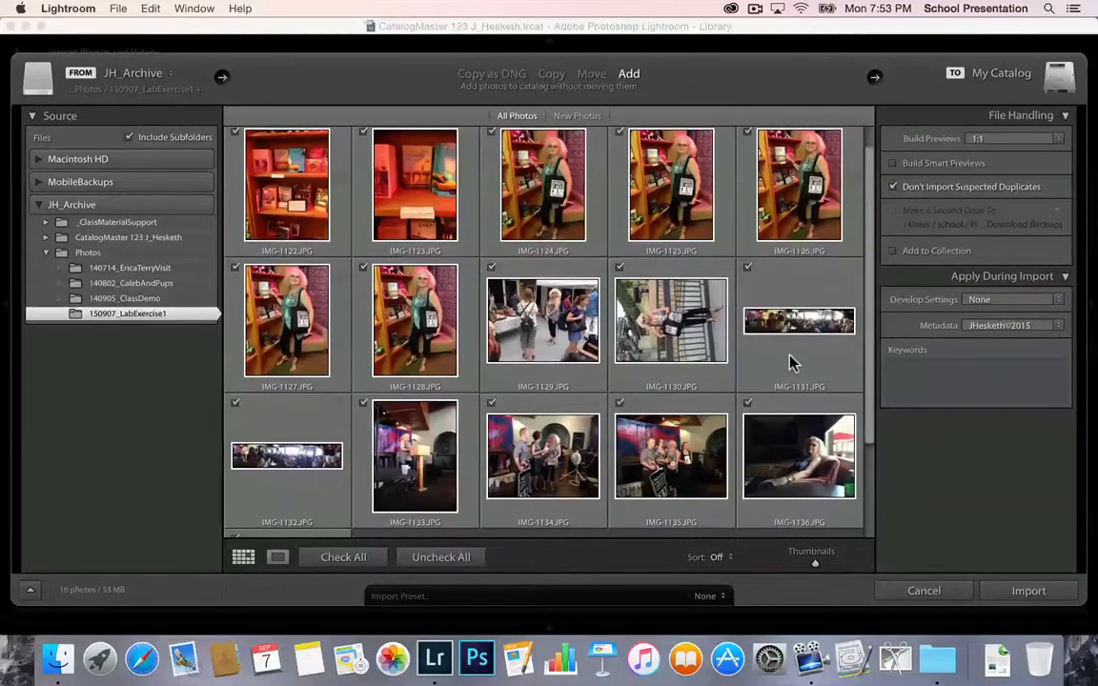
scroll(790, 361, up, 1)
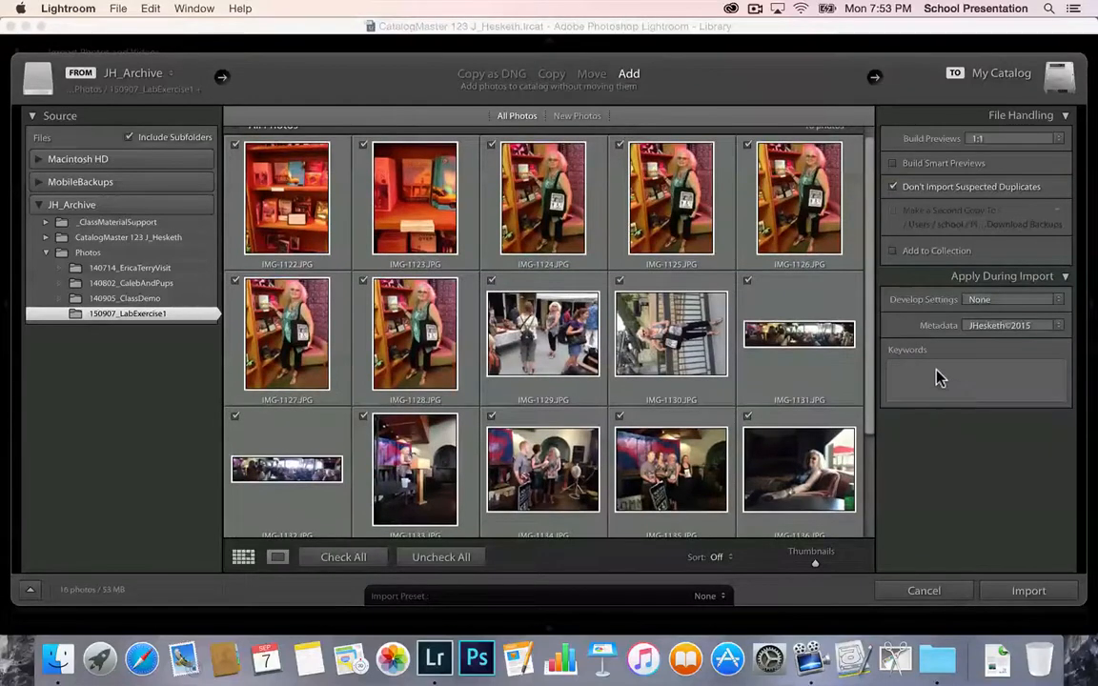
click(934, 372)
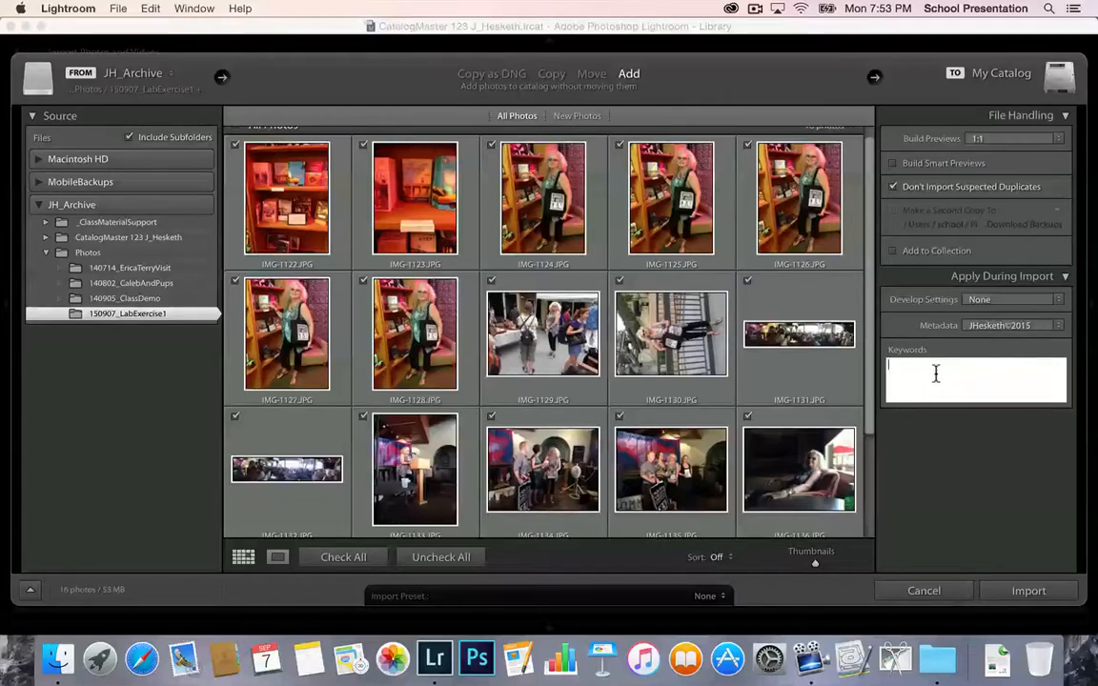
text(Squaw)
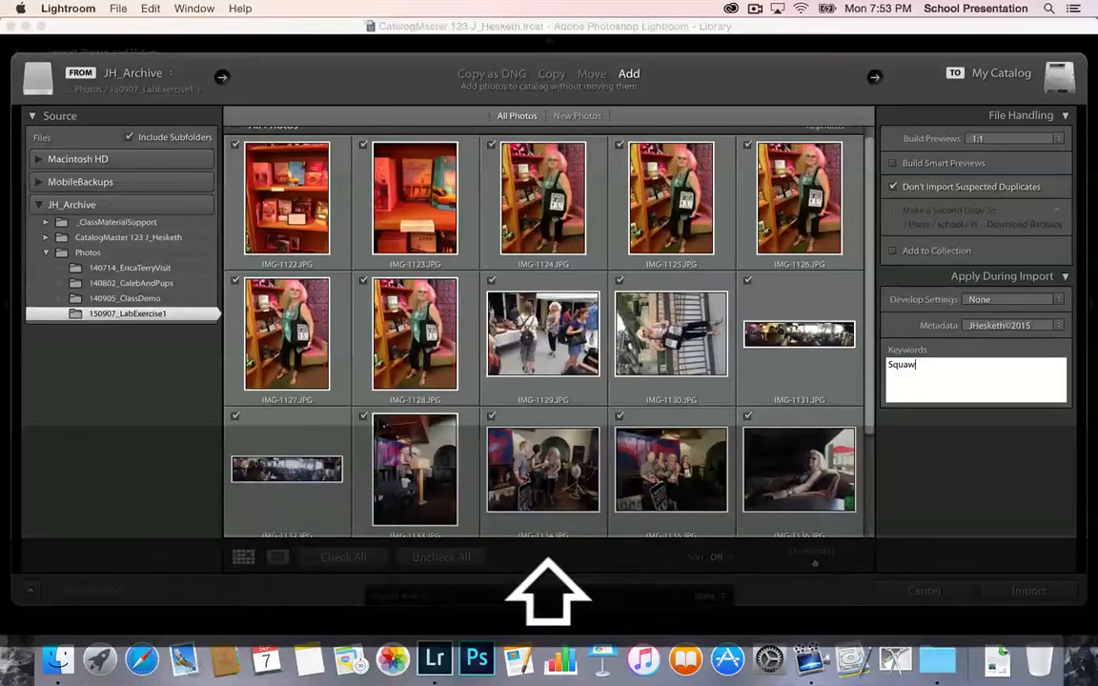
text( Vally)
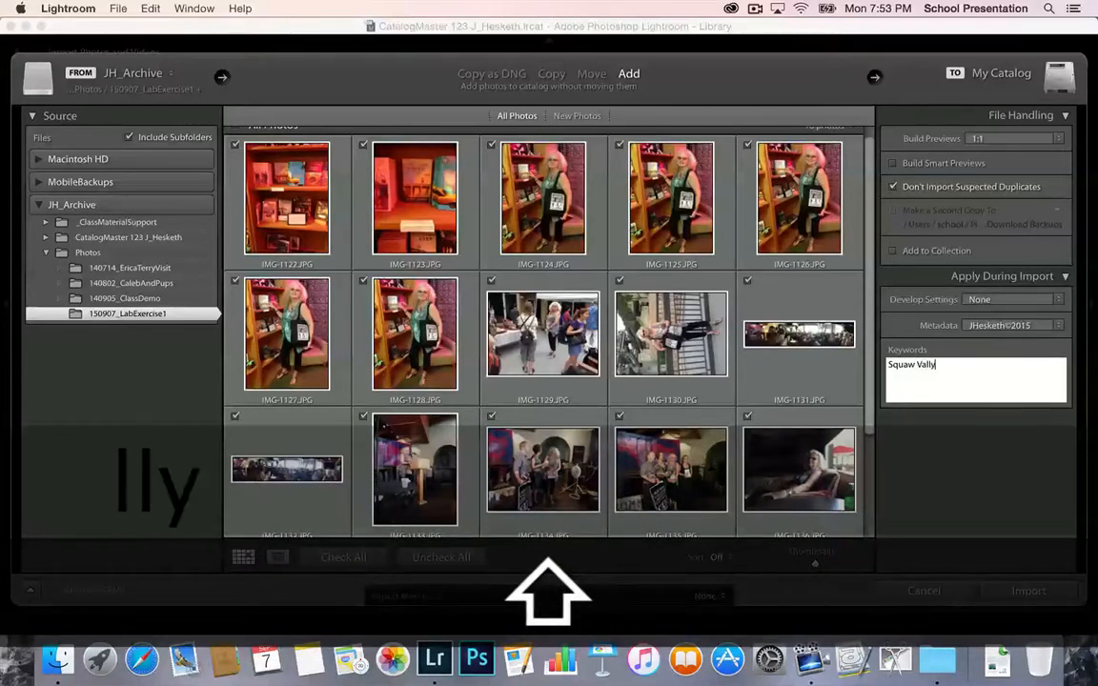
key(BackSpace)
text(ey,)
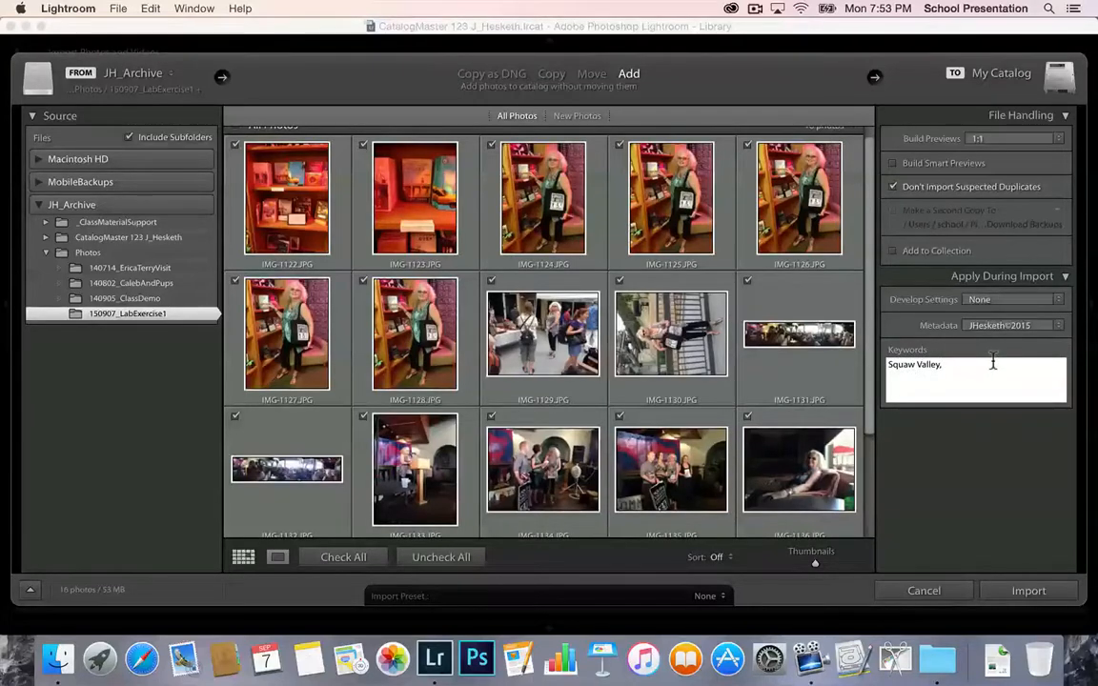
Add "Book" as the second import keyword, ending it with a comma
text(wr)
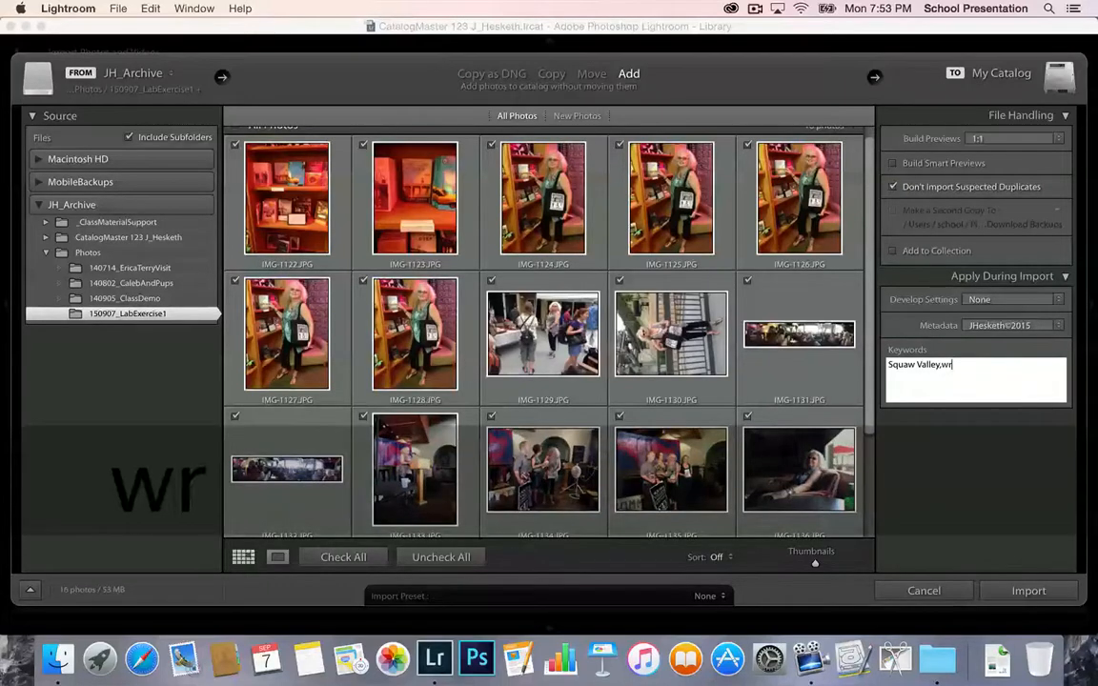
key(BackSpace)
key(BackSpace)
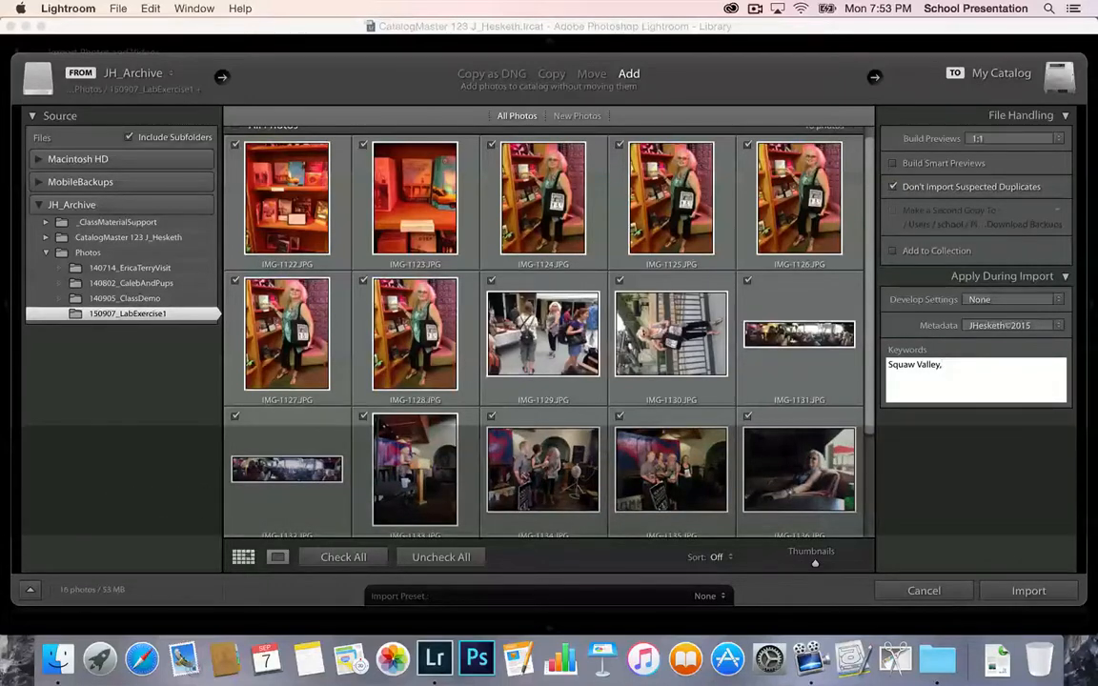
text(Bo)
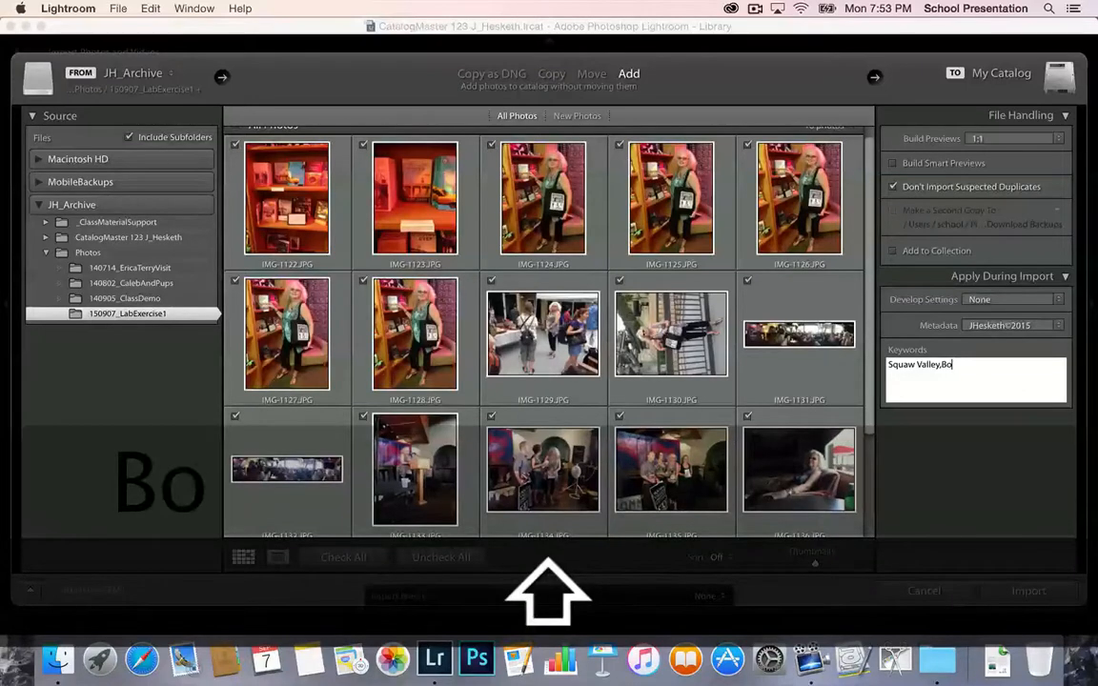
text(ok)
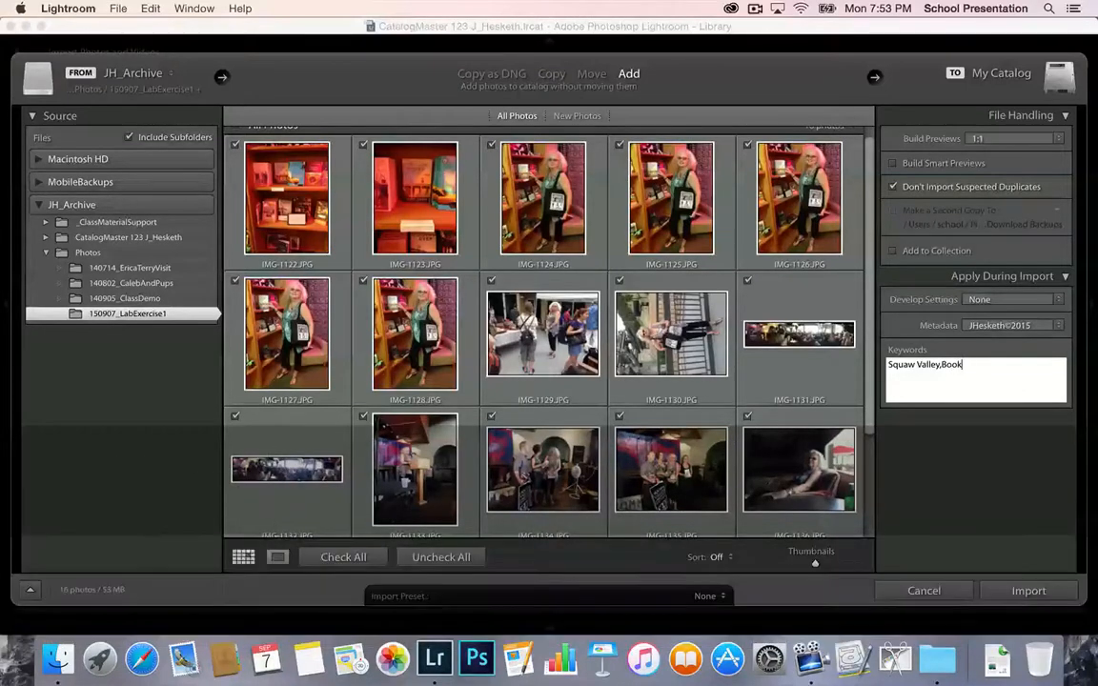
text(,)
Add "Telling the Bees" as the third import keyword, ending it with a comma
text(T)
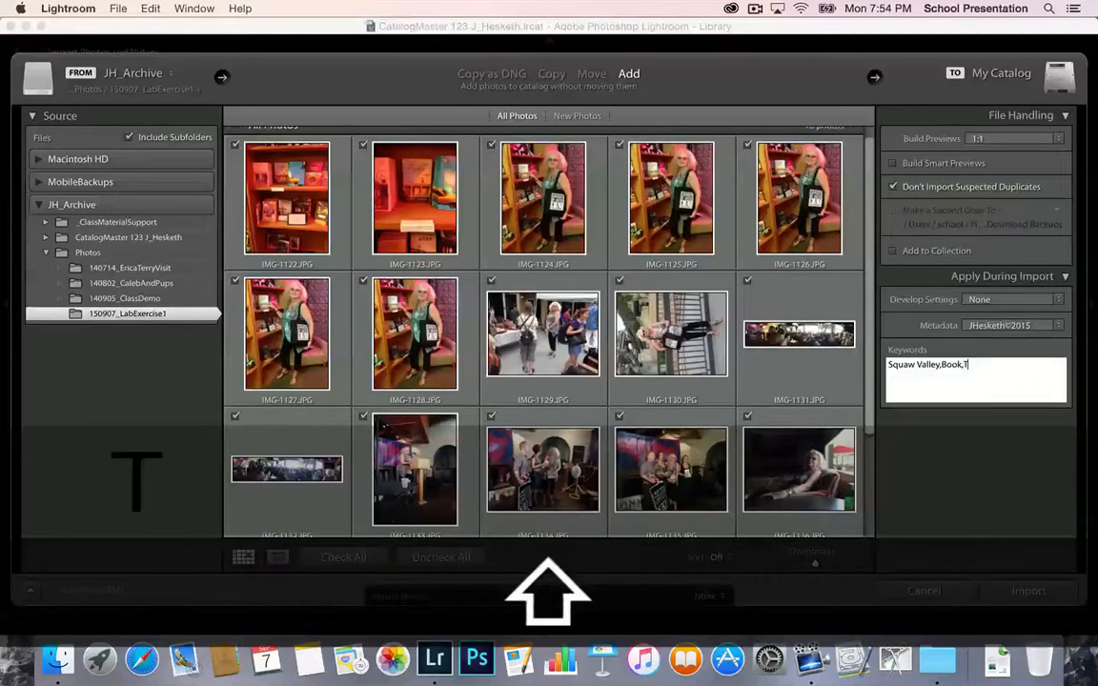
text(elling)
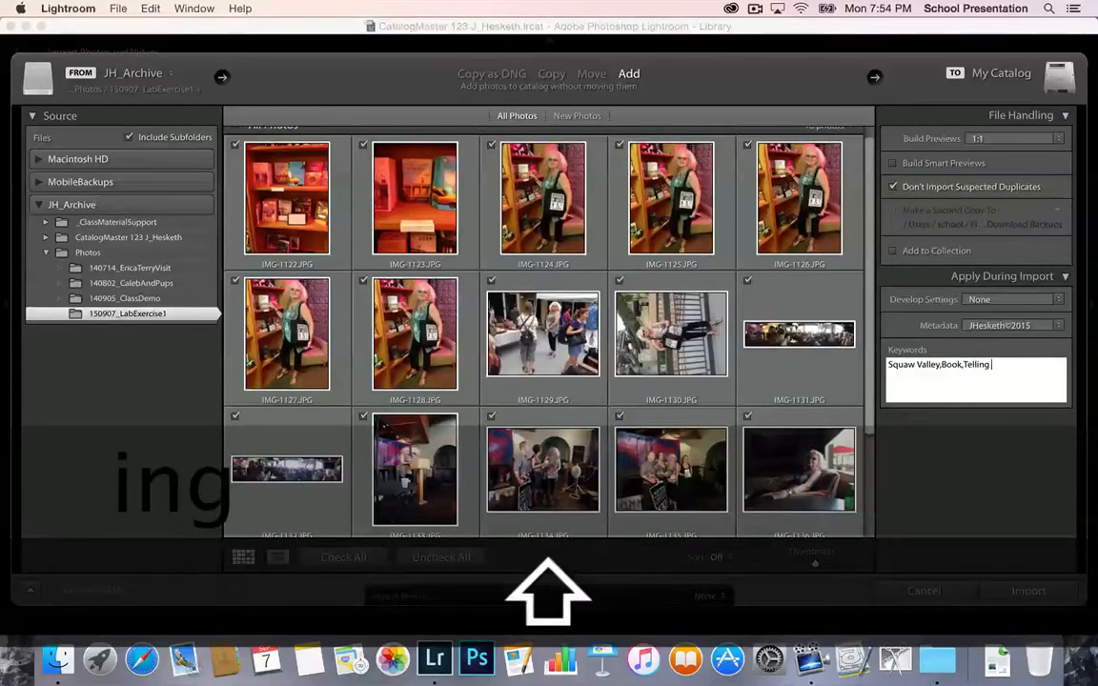
text( the B)
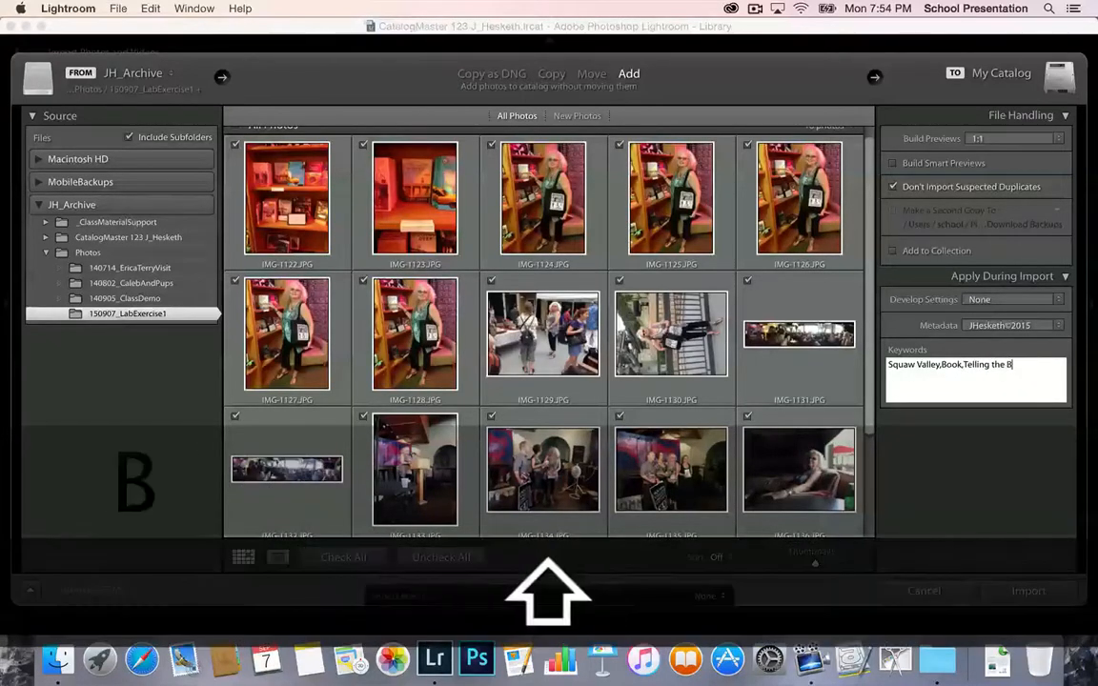
text(ees)
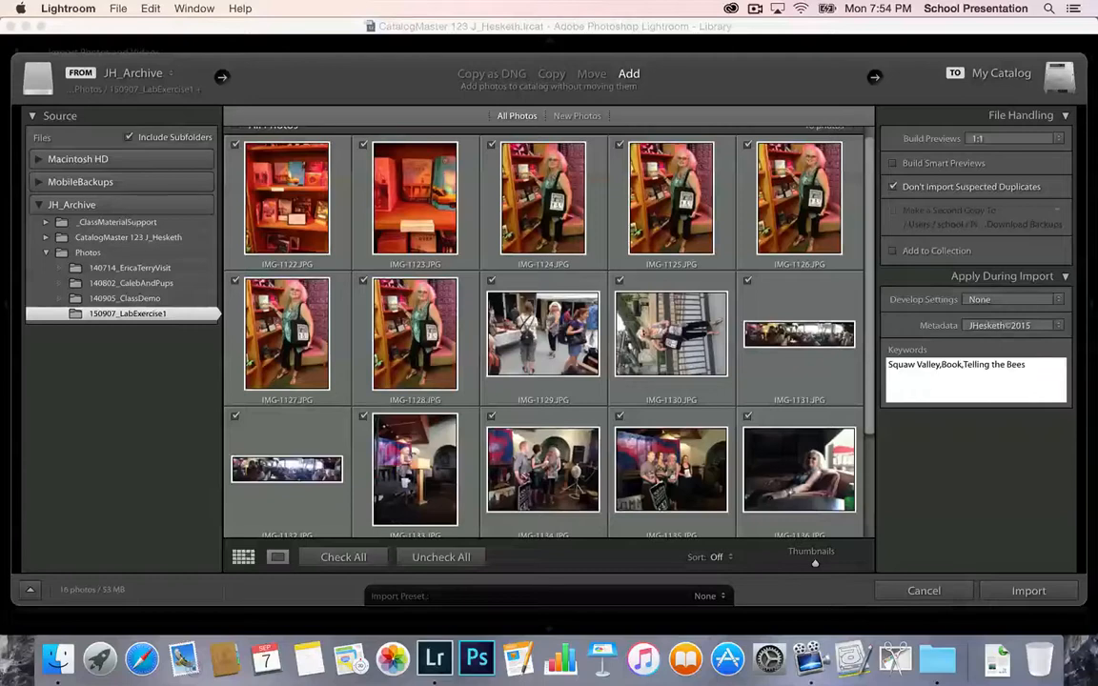
text(,)
Add "vacation" as the next import keyword, followed by a comma
text(vacato)
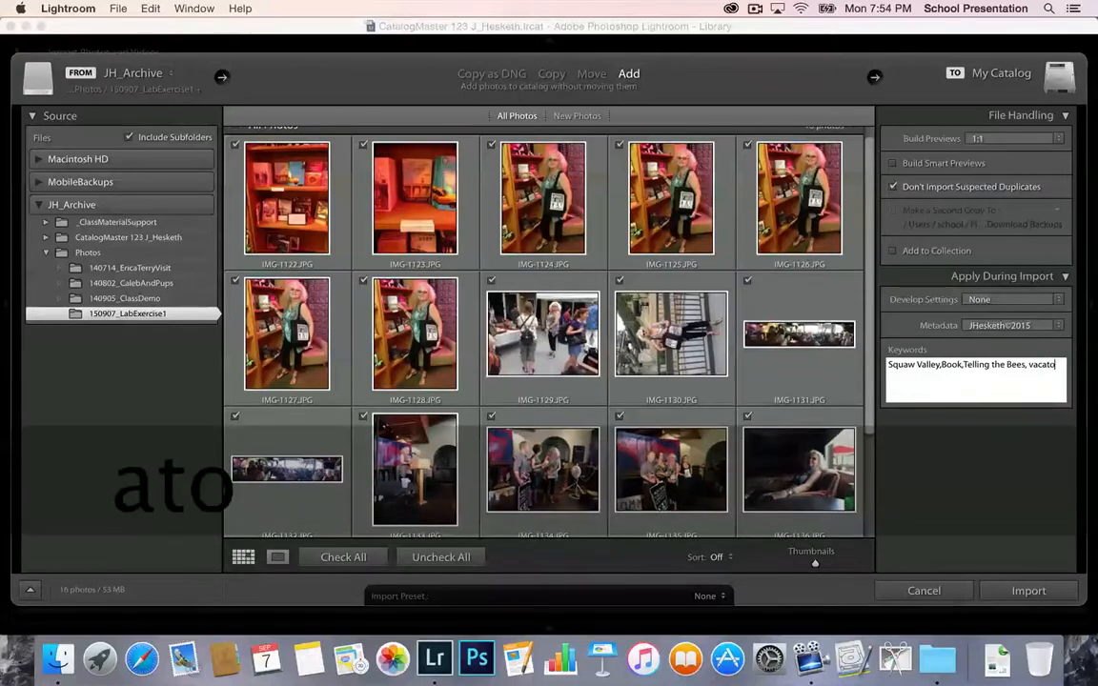
key(BackSpace)
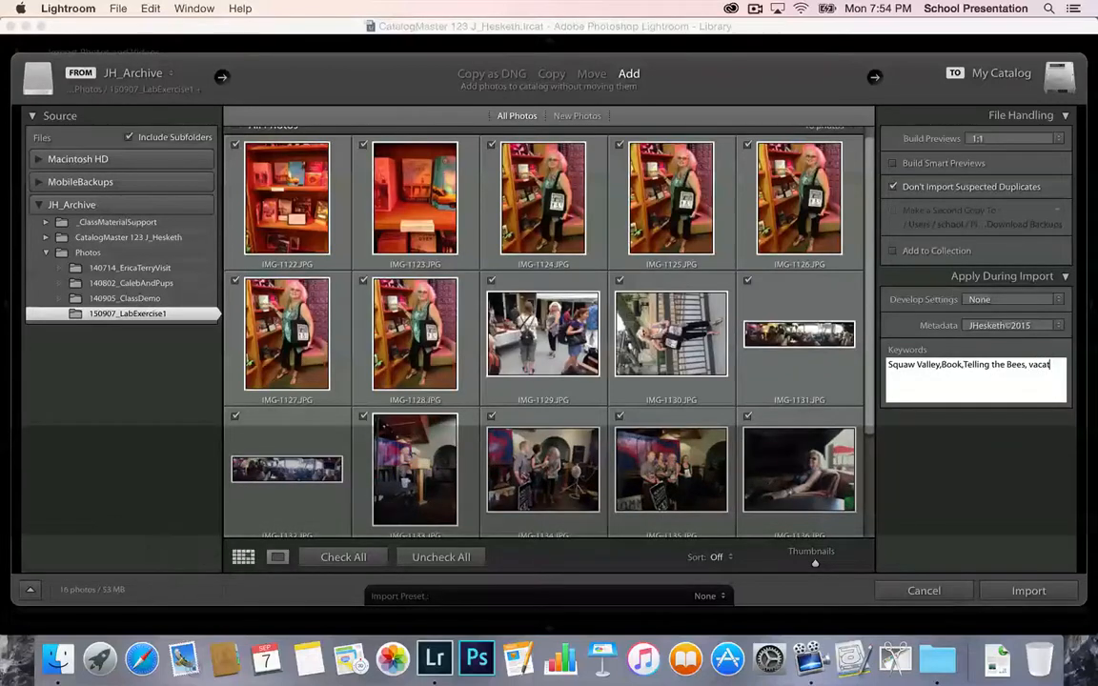
text(io)
text(n,)
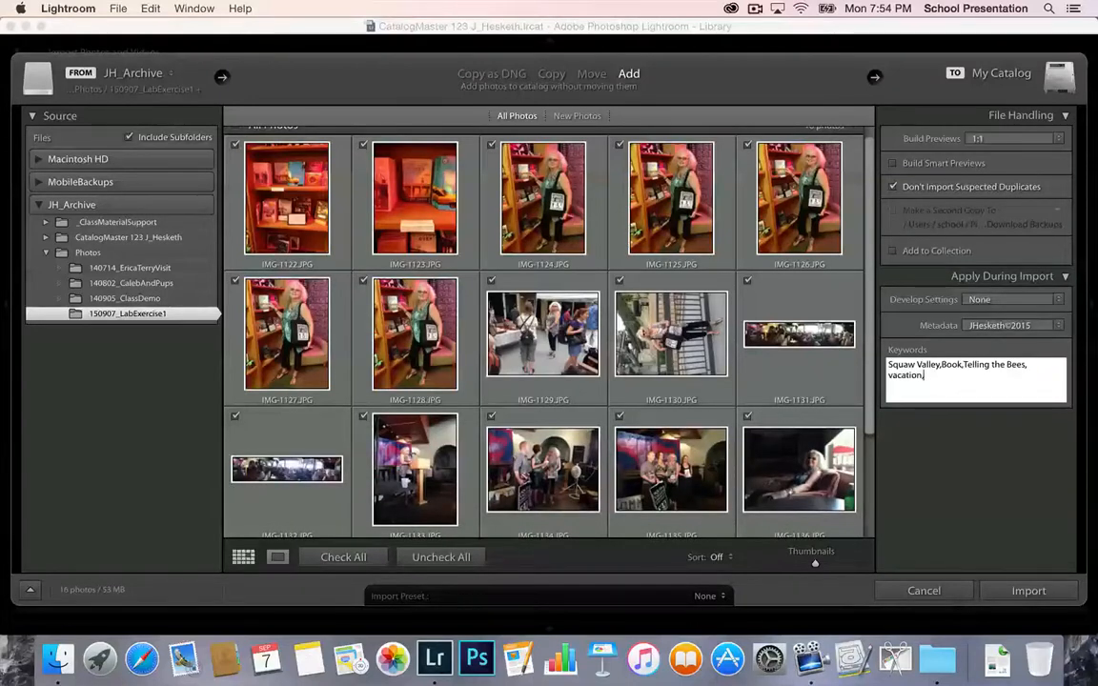
Add "writer" as the last keyword to apply to the photos during import
text(writter)
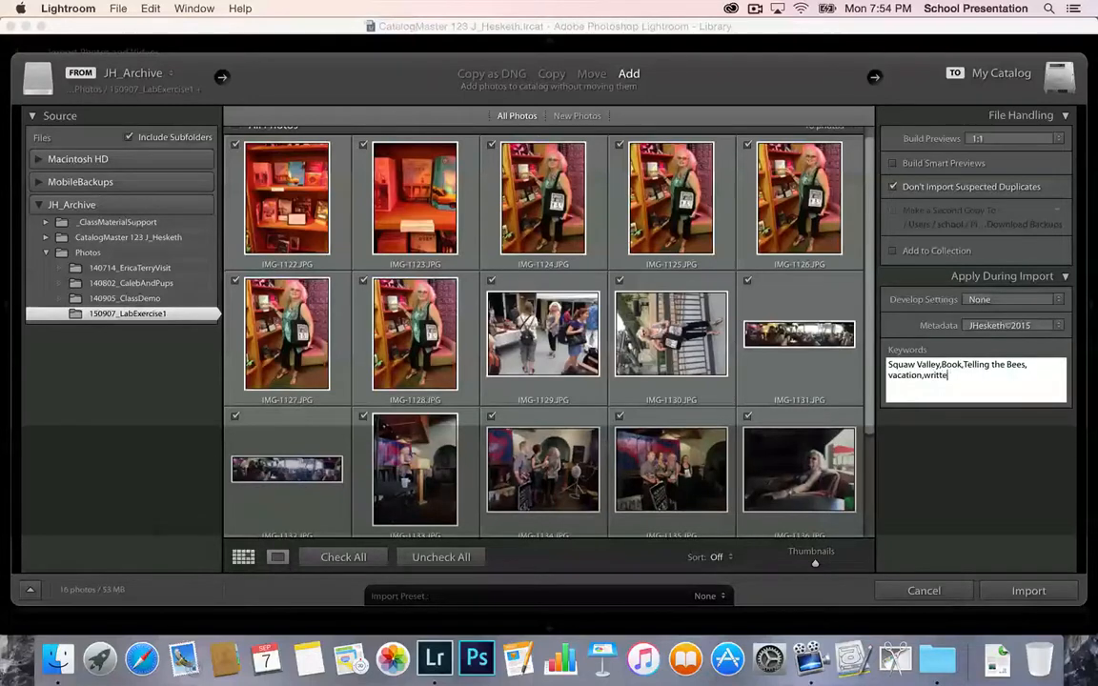
key(BackSpace)
key(BackSpace)
text(er)
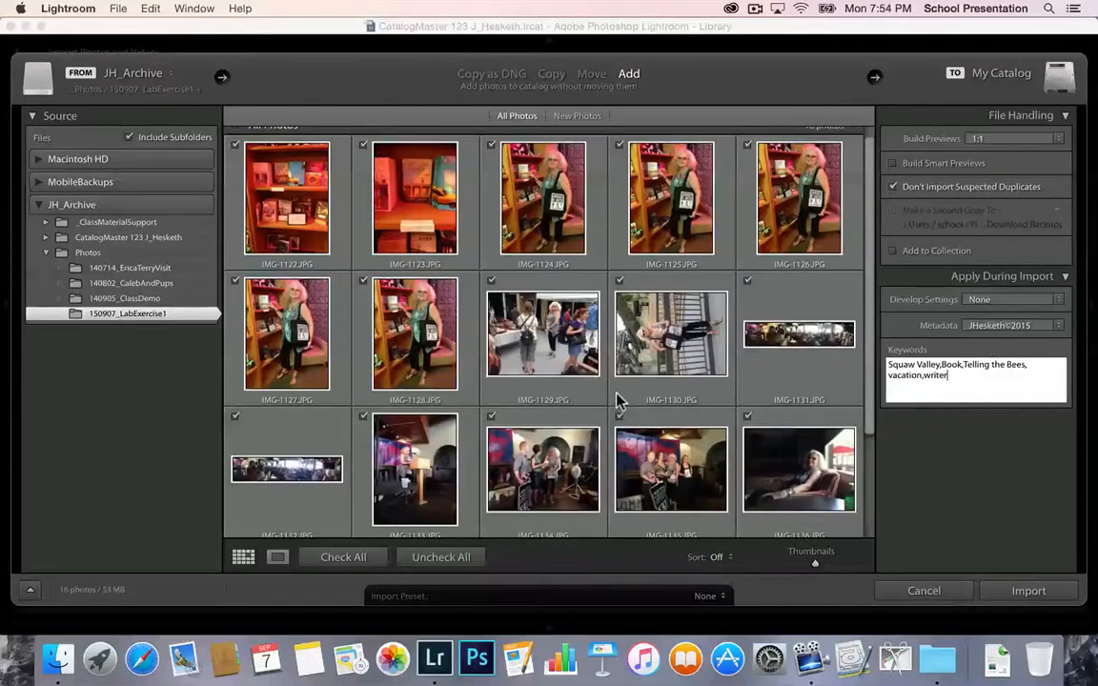
Review all photos checked for import in the 150907_LabExercise1 folder against the entered keywords
scroll(618, 396, down, 2)
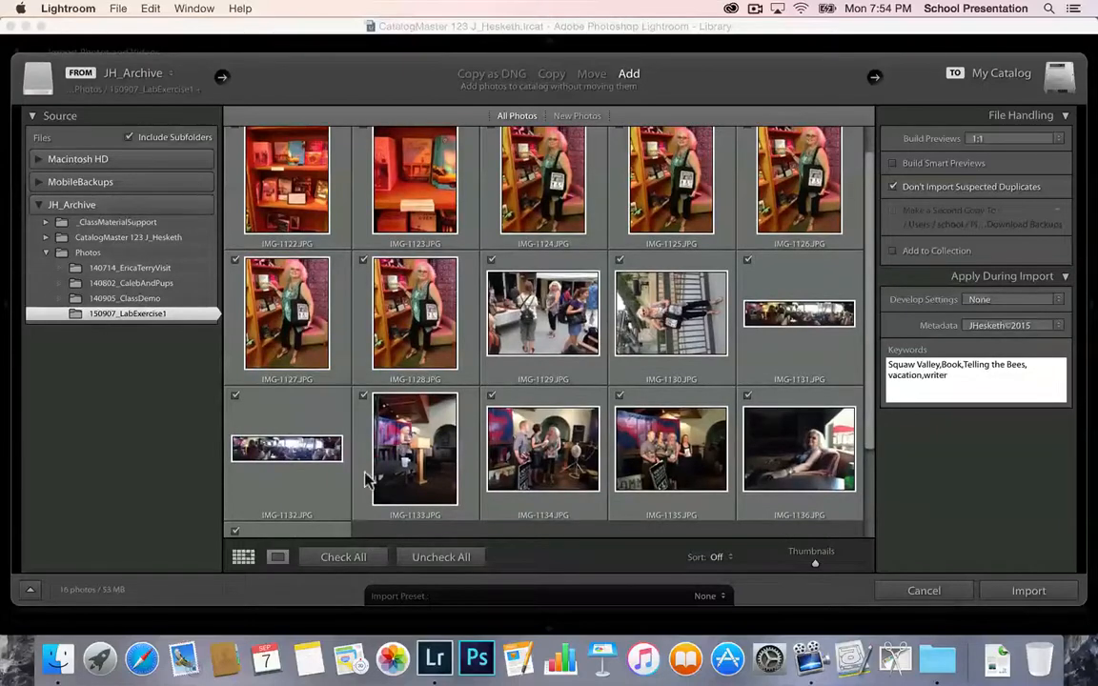
scroll(421, 467, down, 3)
scroll(421, 466, down, 2)
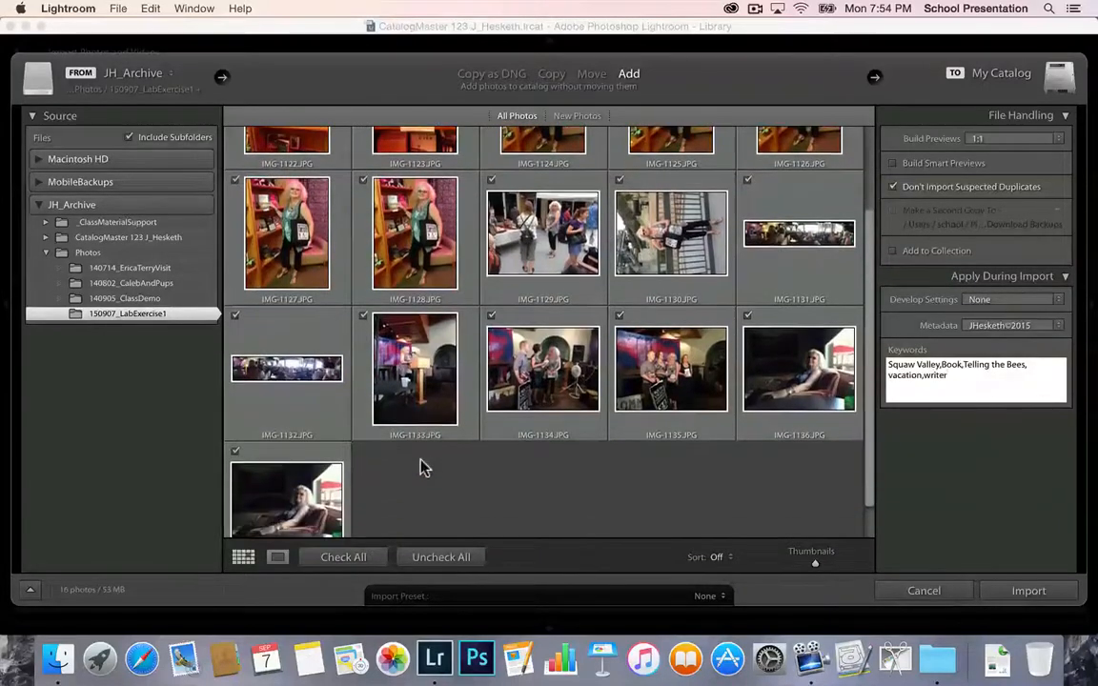
scroll(443, 432, up, 4)
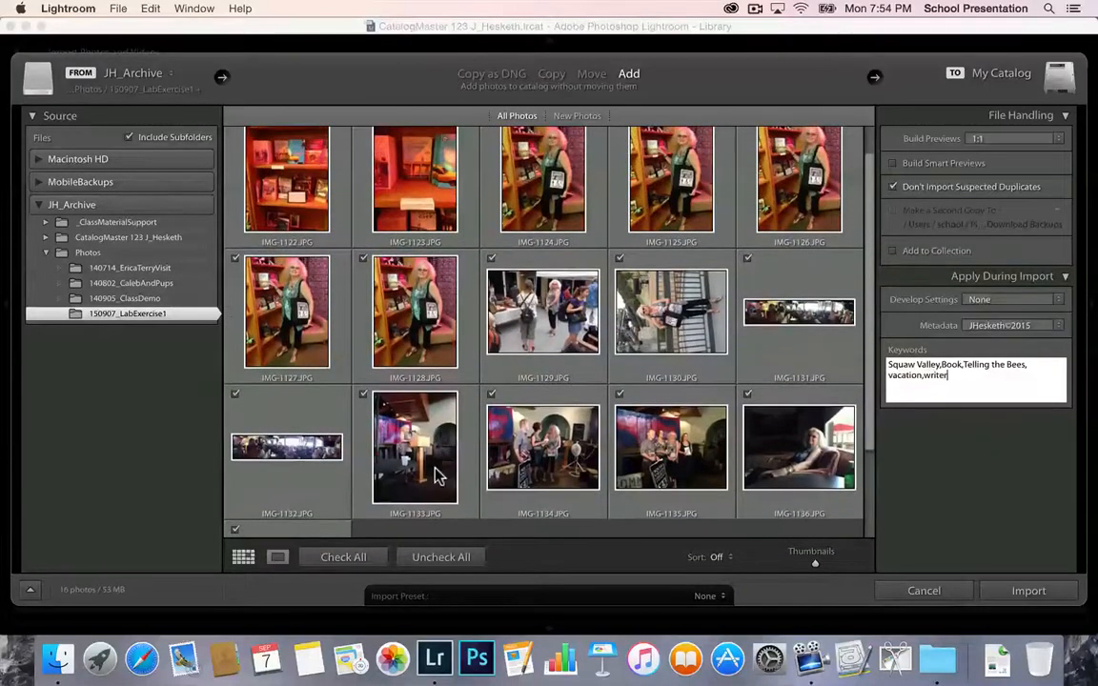
scroll(514, 458, up, 1)
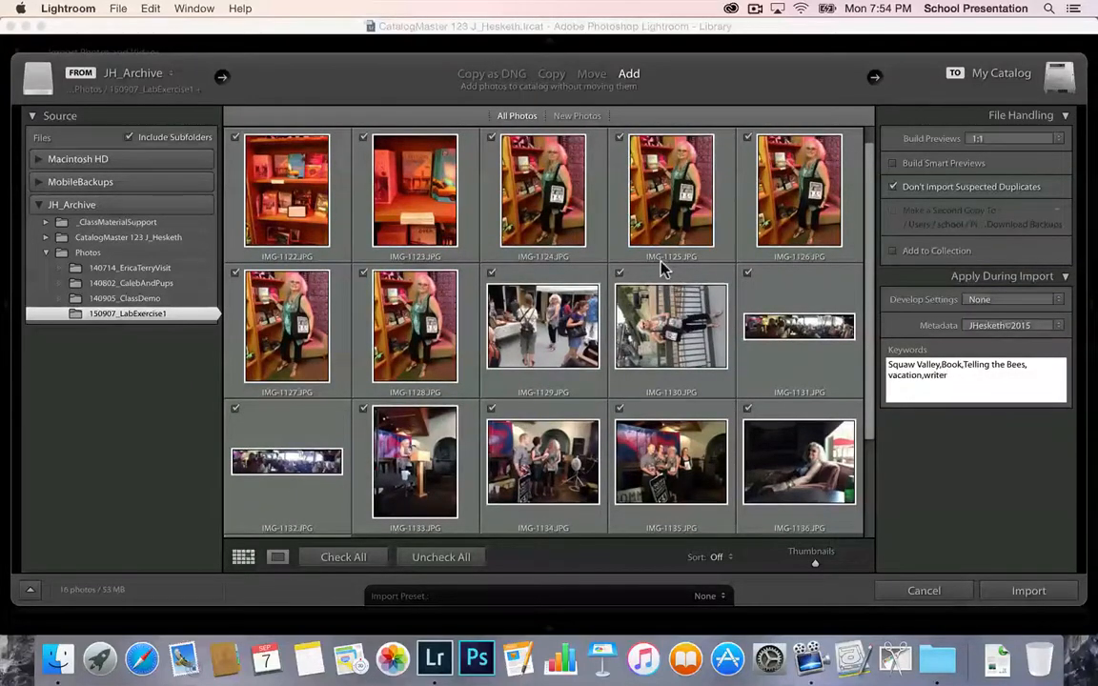
click(1011, 376)
scroll(454, 391, up, 1)
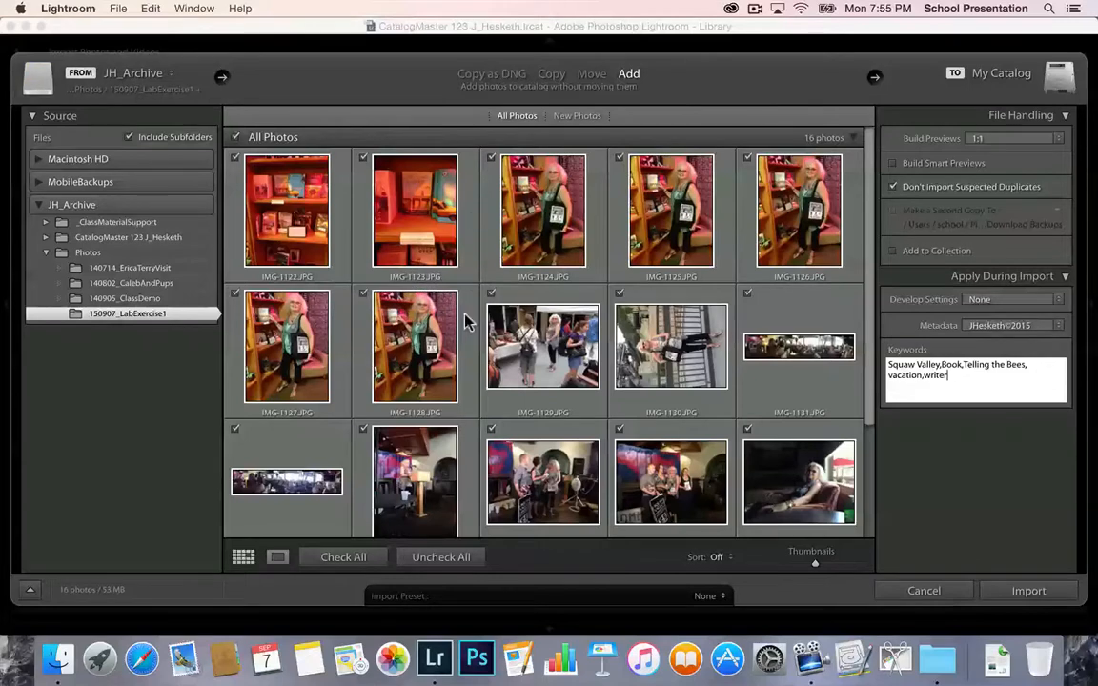
scroll(466, 320, down, 1)
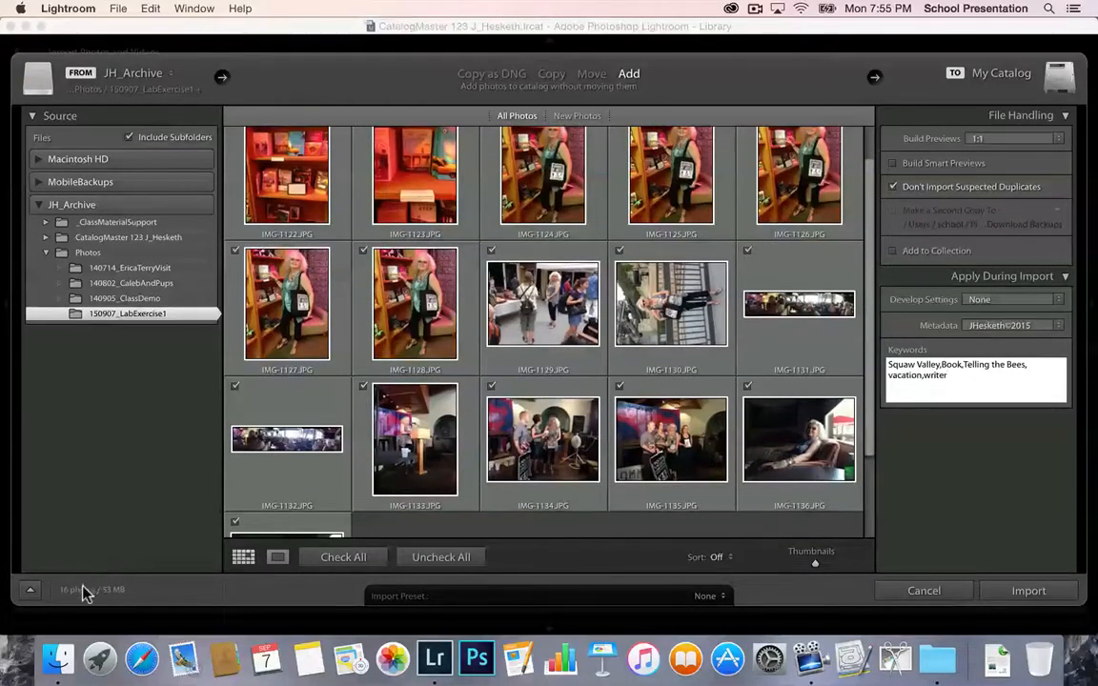
Import the checked photos with address lookup enabled and select the 150907_LabExercise1 folder in the catalog
click(1039, 593)
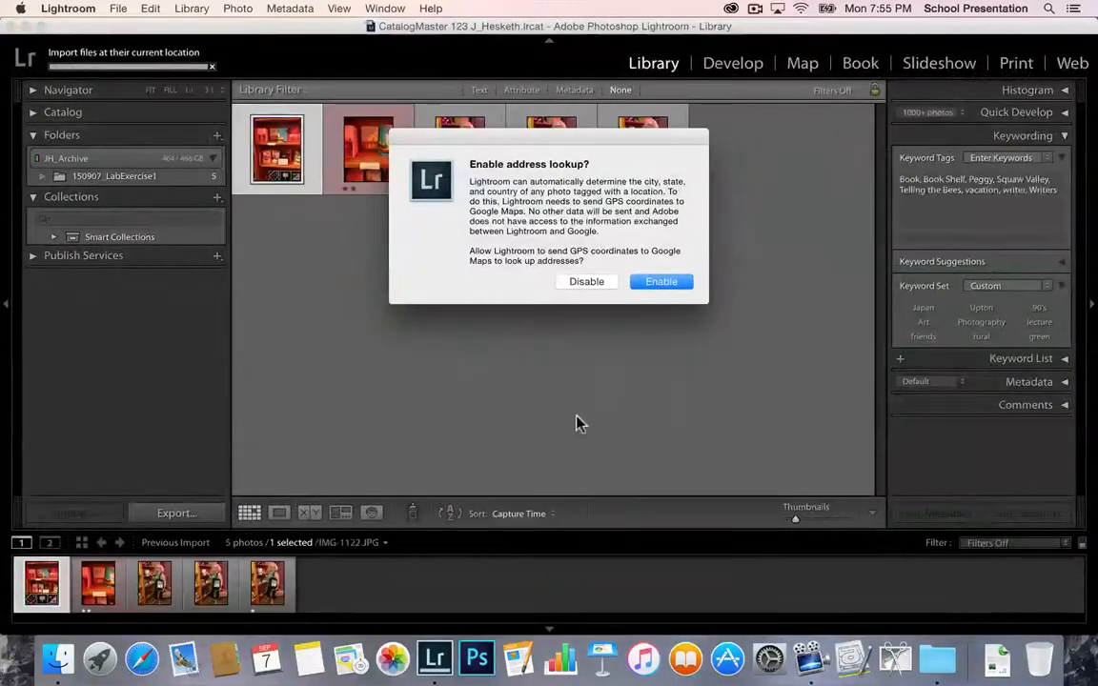
click(661, 282)
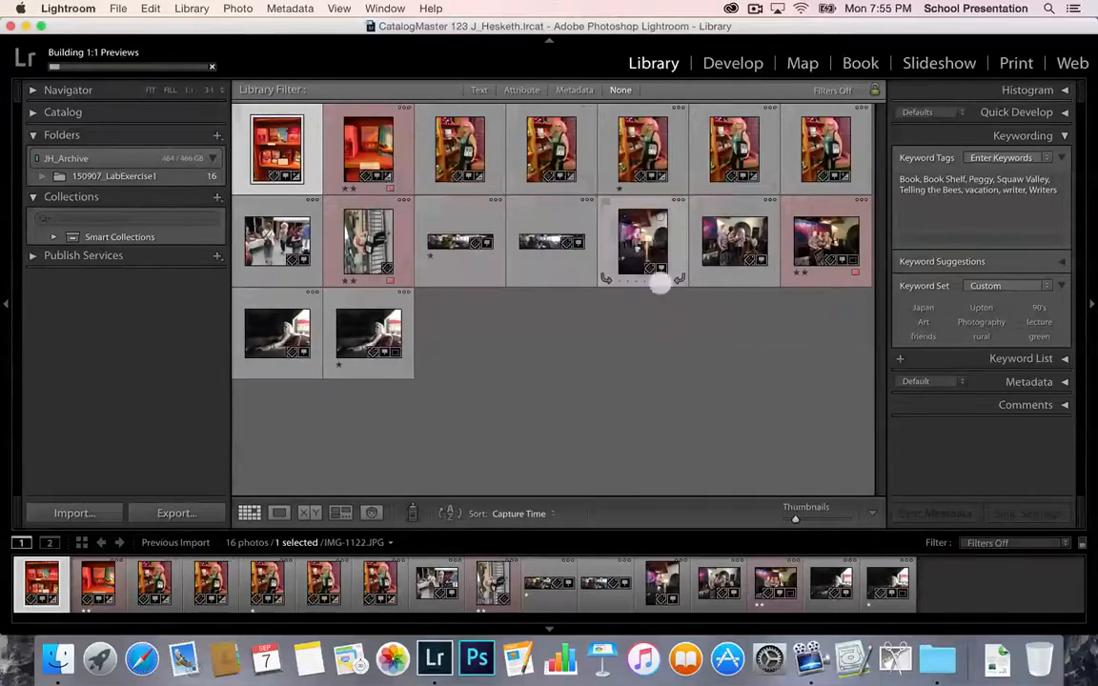
click(55, 53)
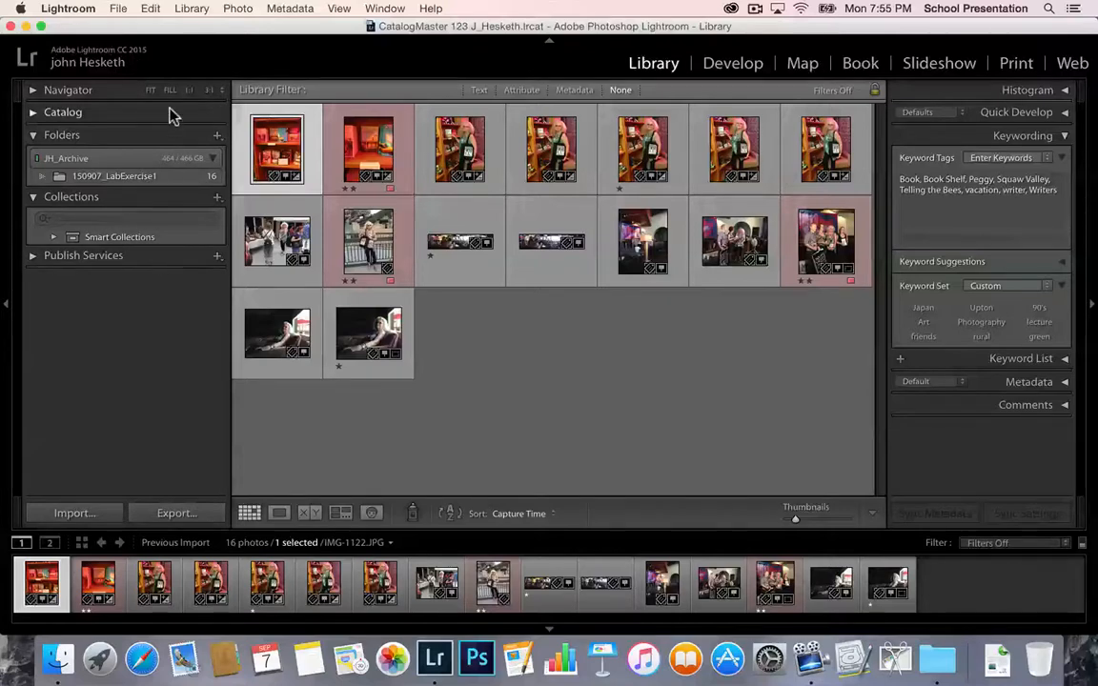
click(43, 180)
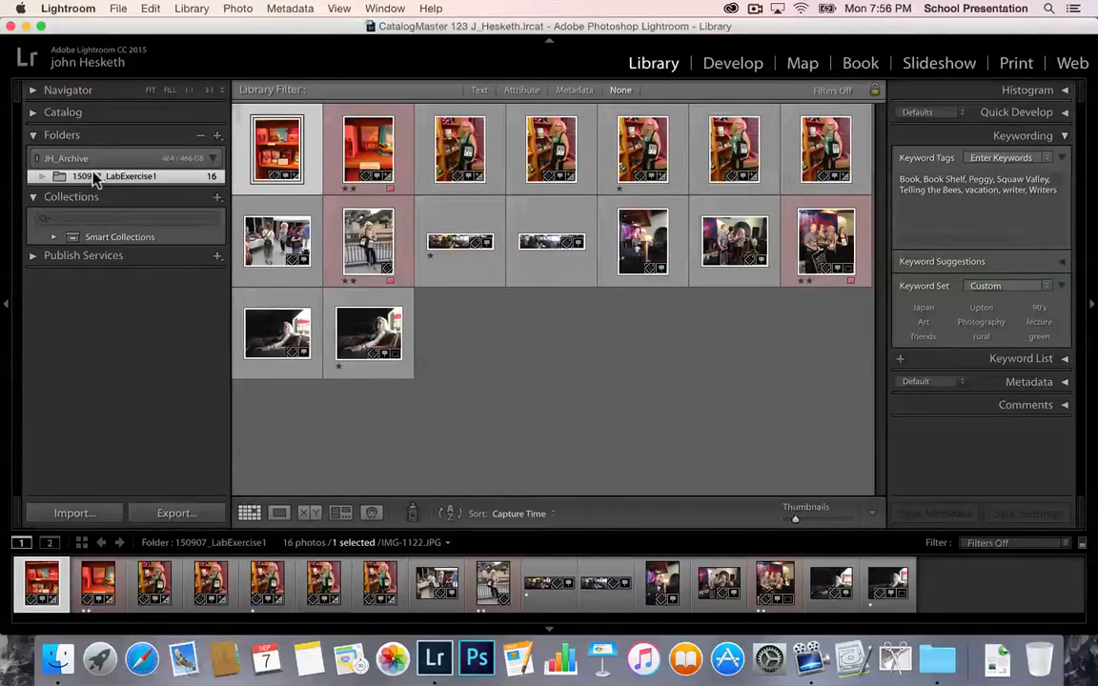
click(63, 512)
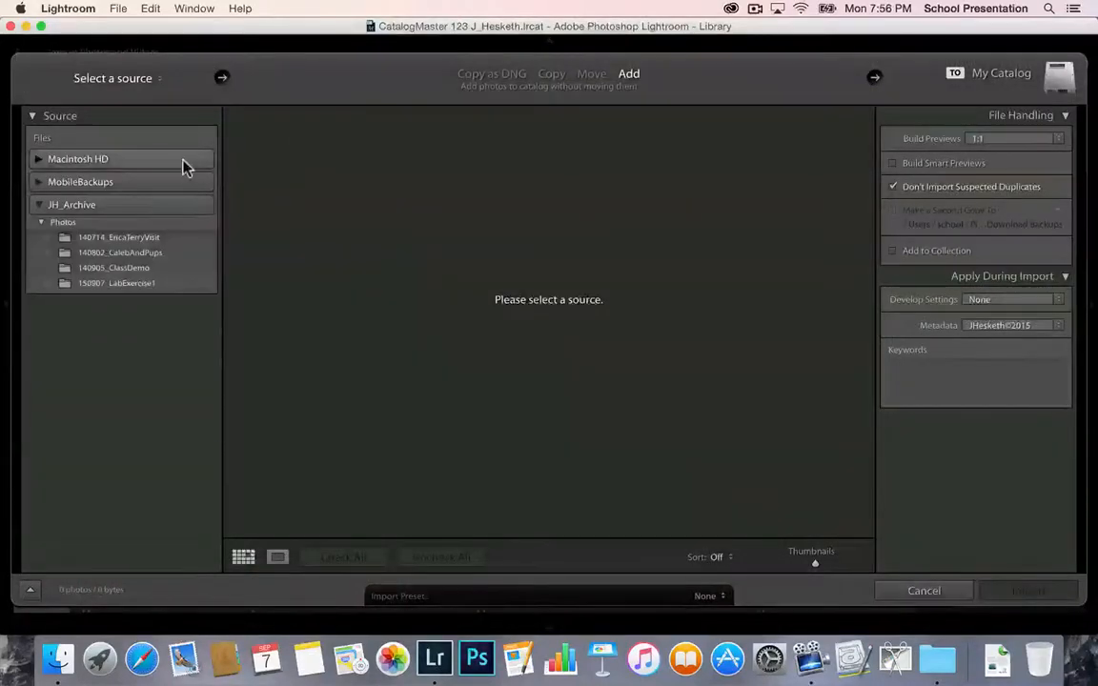
click(112, 240)
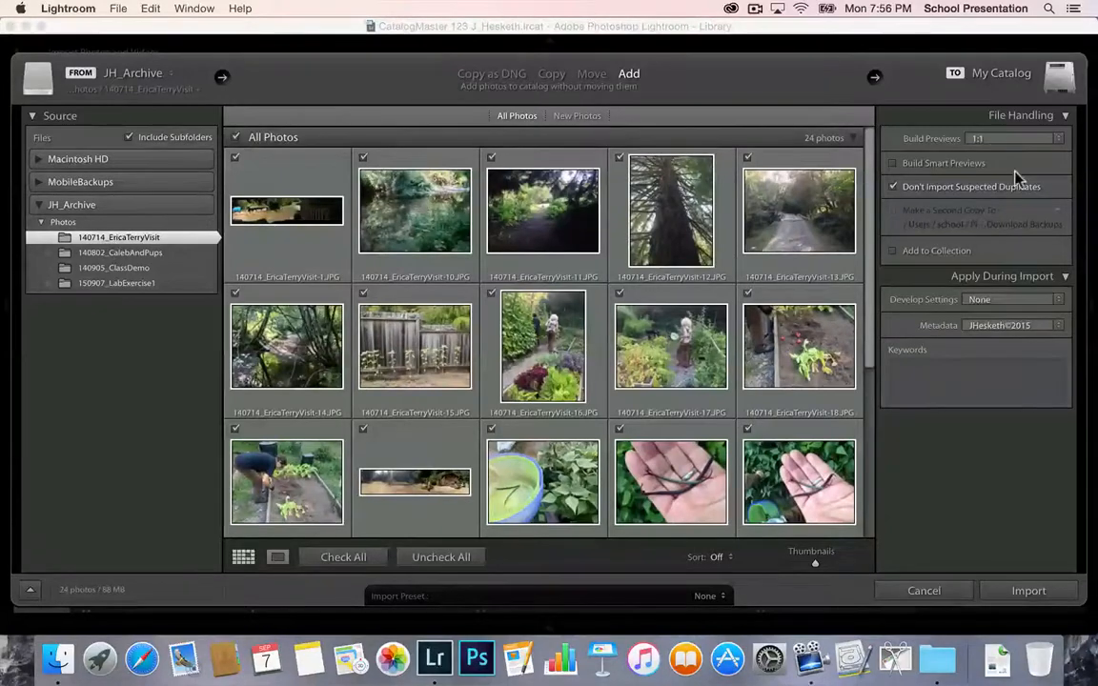
click(1027, 329)
click(1018, 325)
click(953, 374)
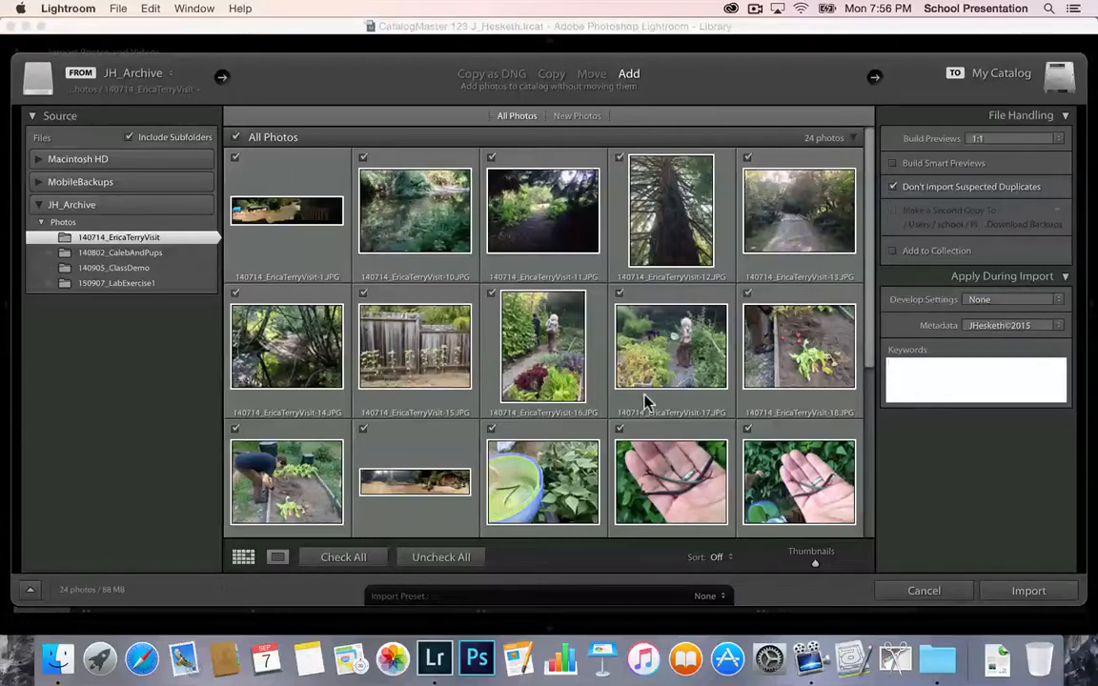
click(904, 593)
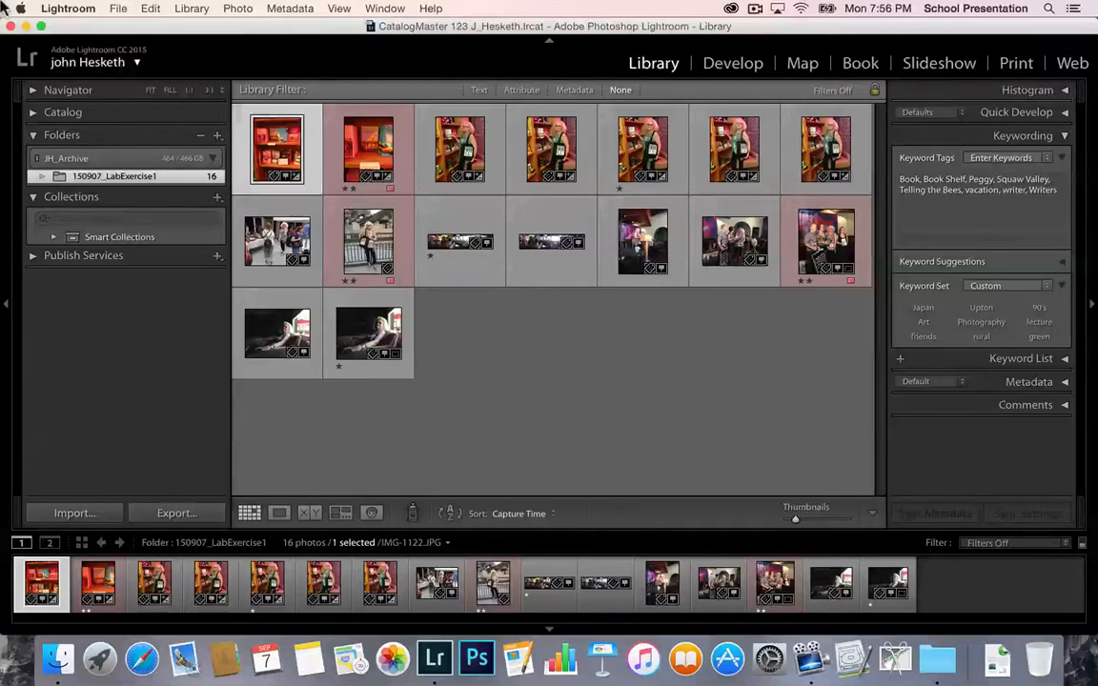
Quit Lightroom to close the catalog and return to Finder
click(65, 9)
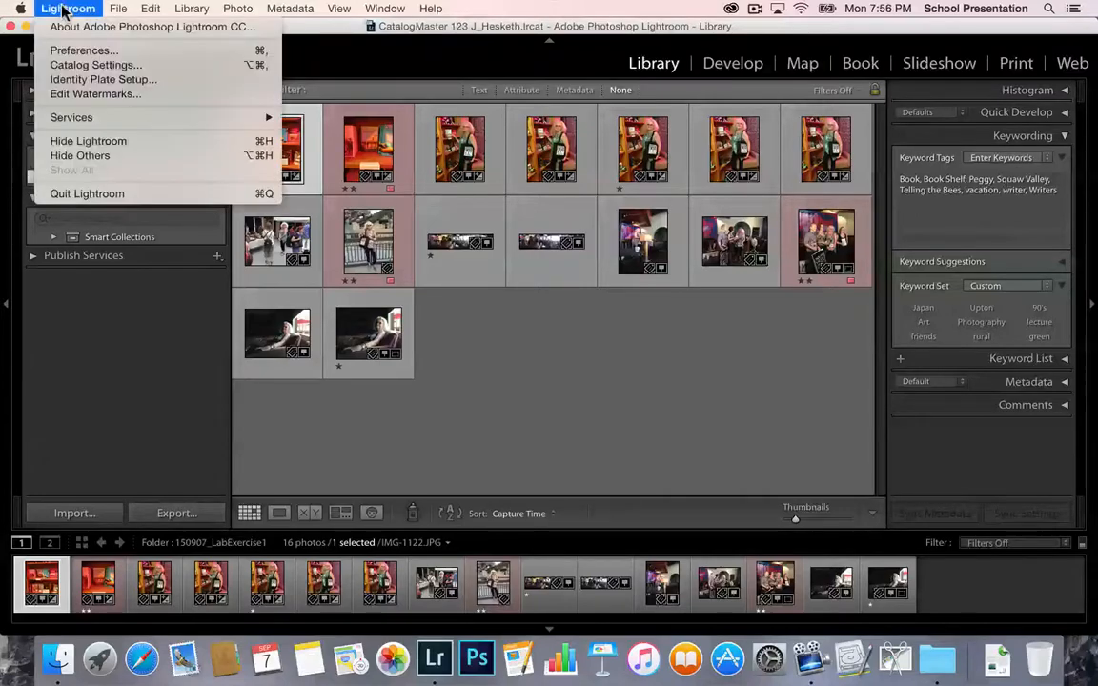
click(114, 196)
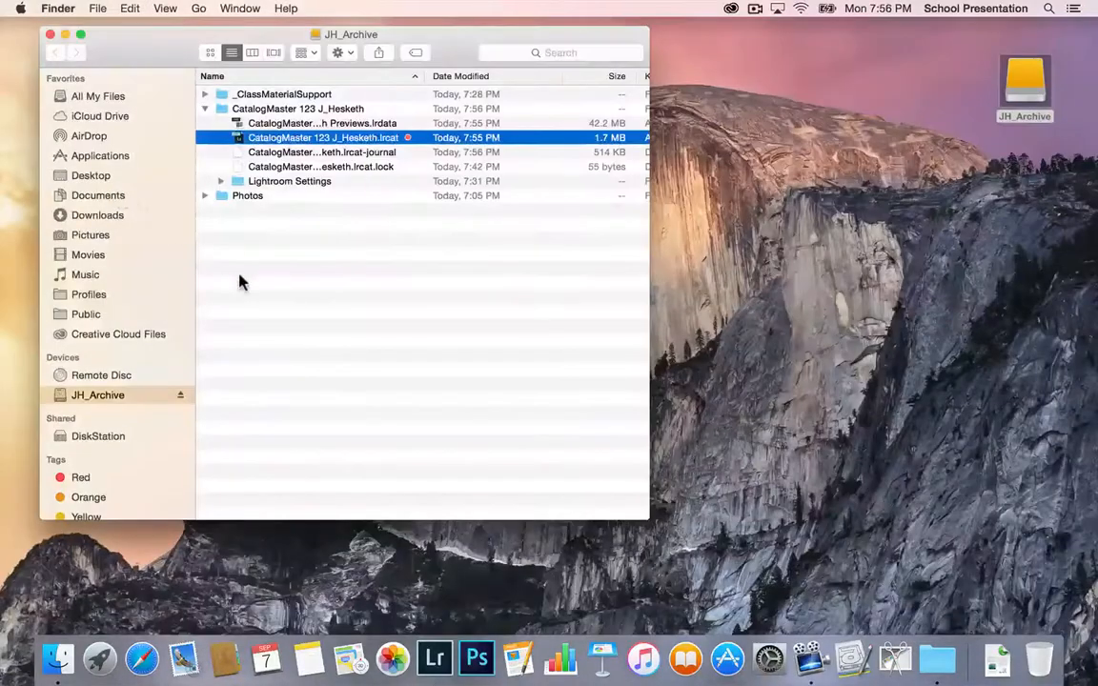
Examine the catalog folder, the Photos folder and its 150907_LabExercise1 subfolder on the JH_Archive drive, collapsing the folders again
click(205, 111)
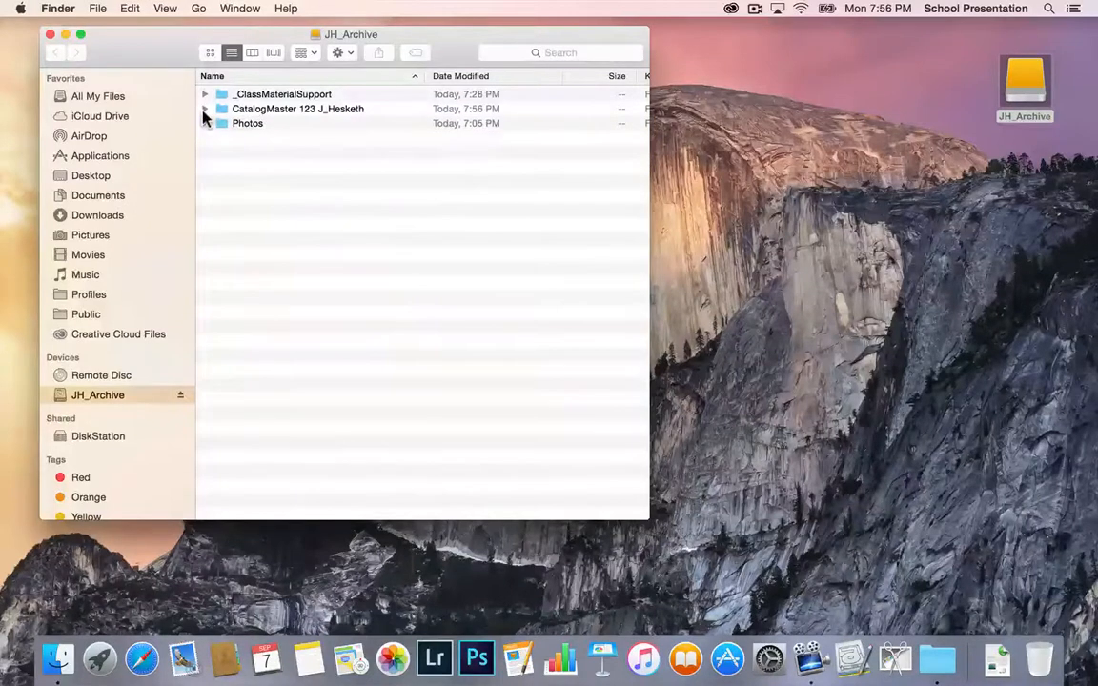
click(204, 111)
click(205, 168)
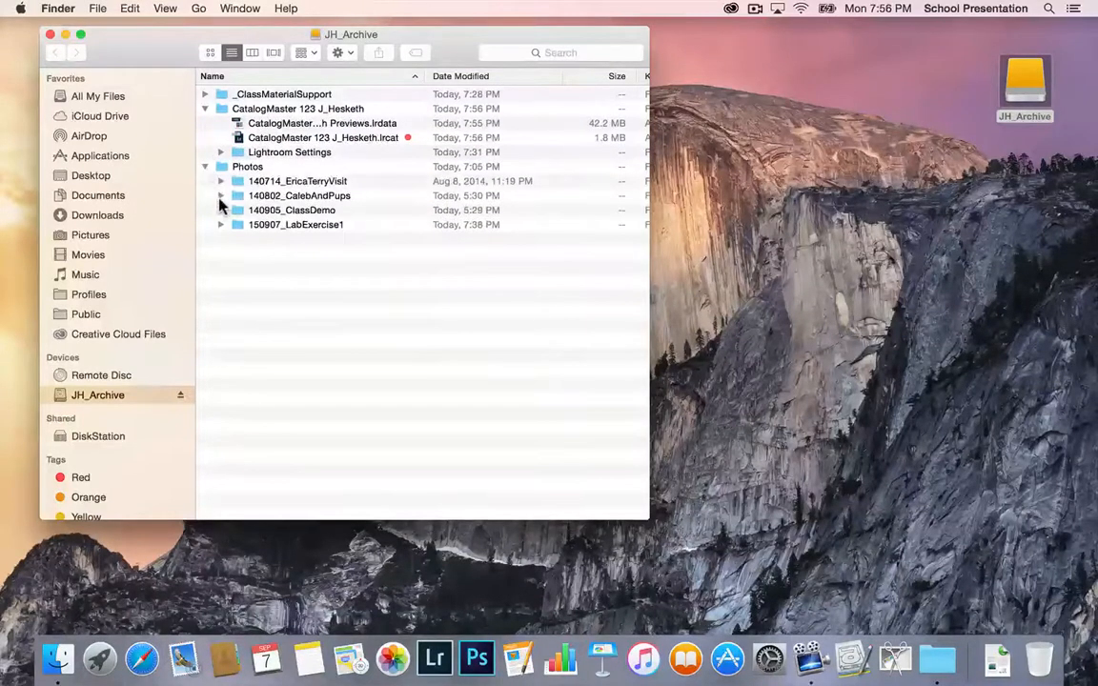
click(221, 226)
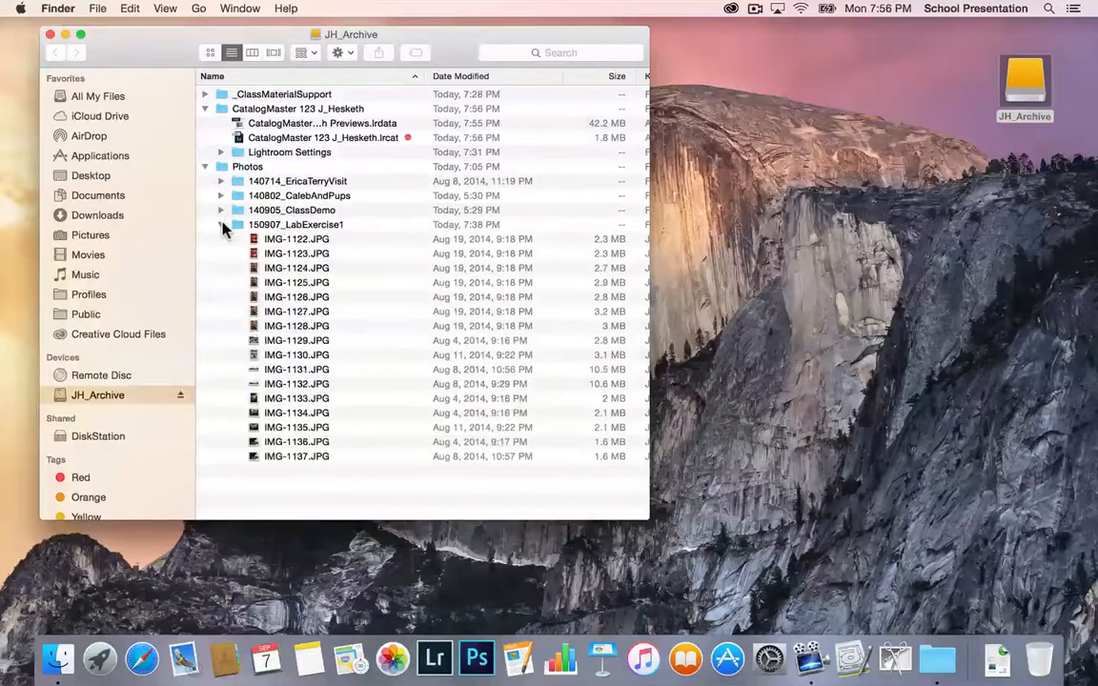
click(220, 226)
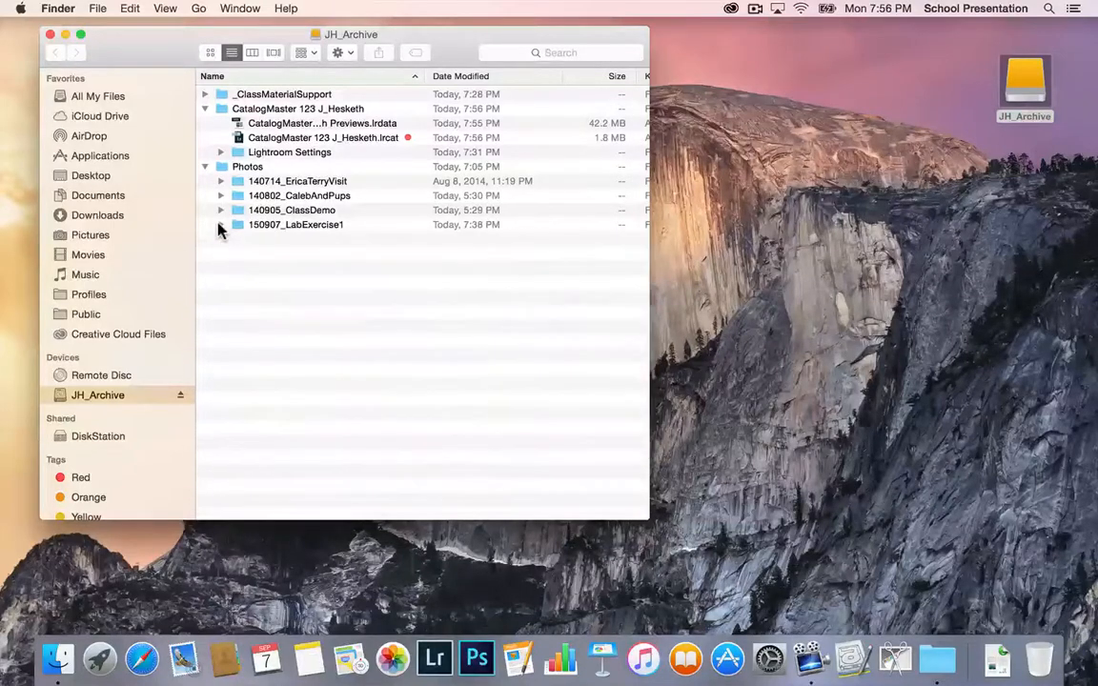
click(205, 168)
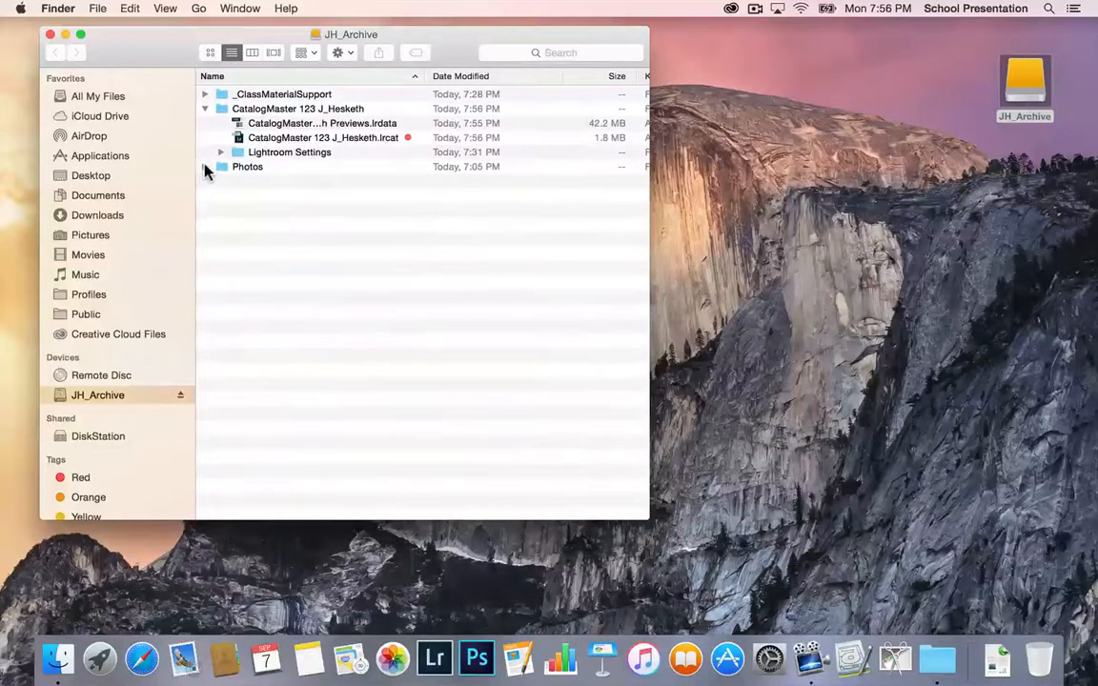
click(204, 167)
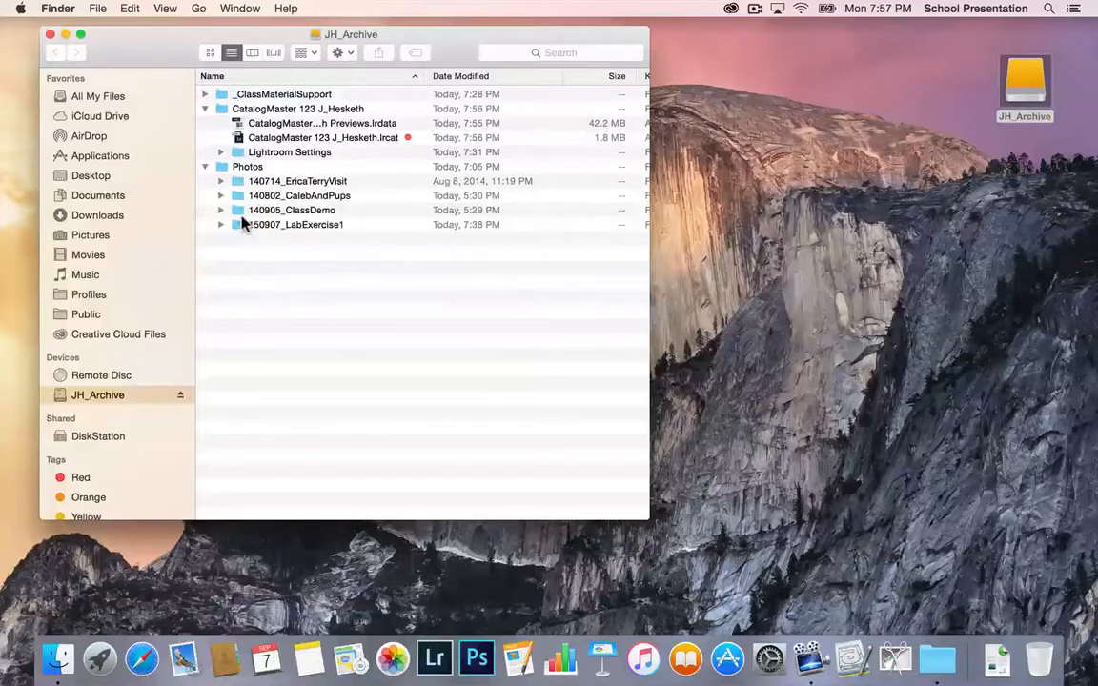
click(205, 108)
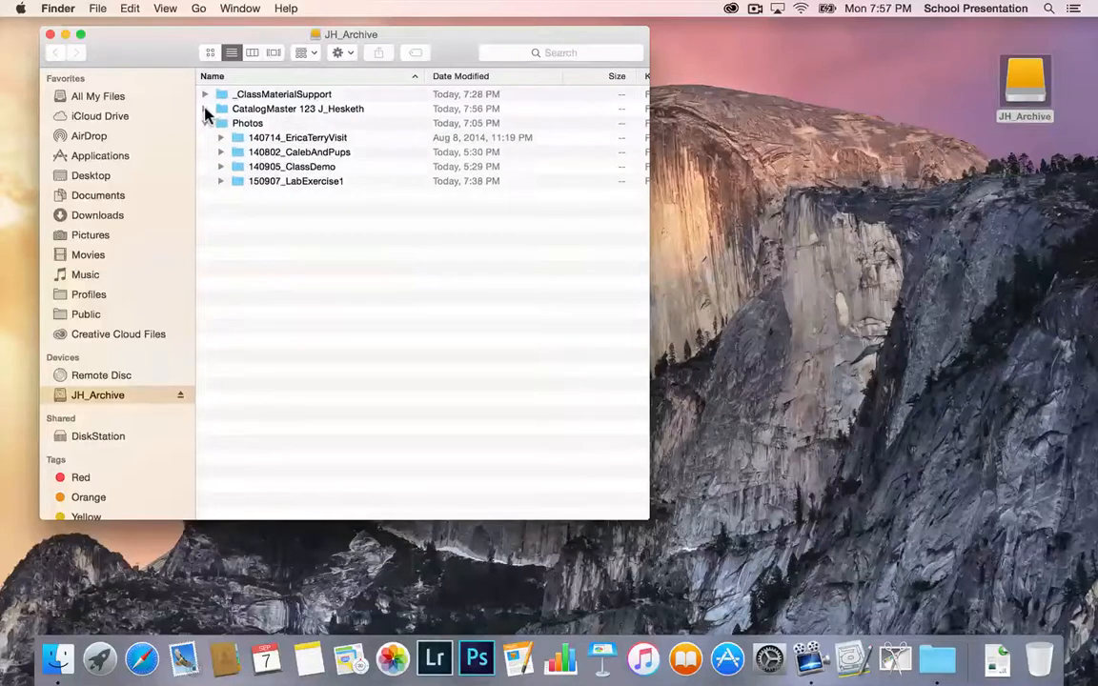
click(205, 124)
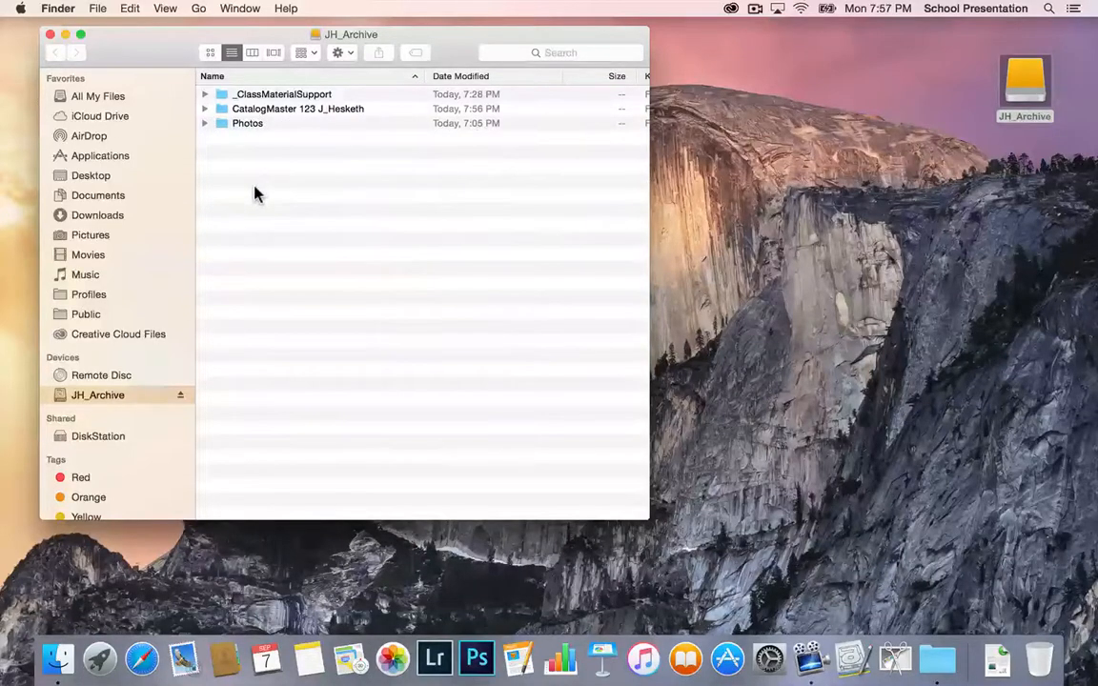
click(731, 9)
click(754, 9)
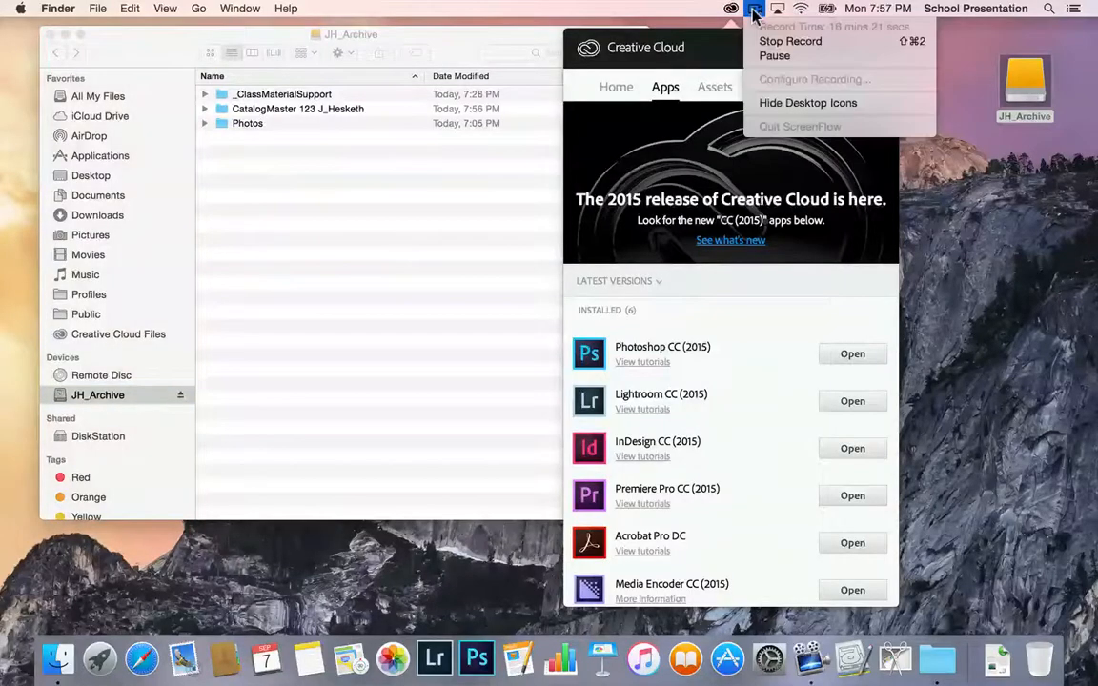